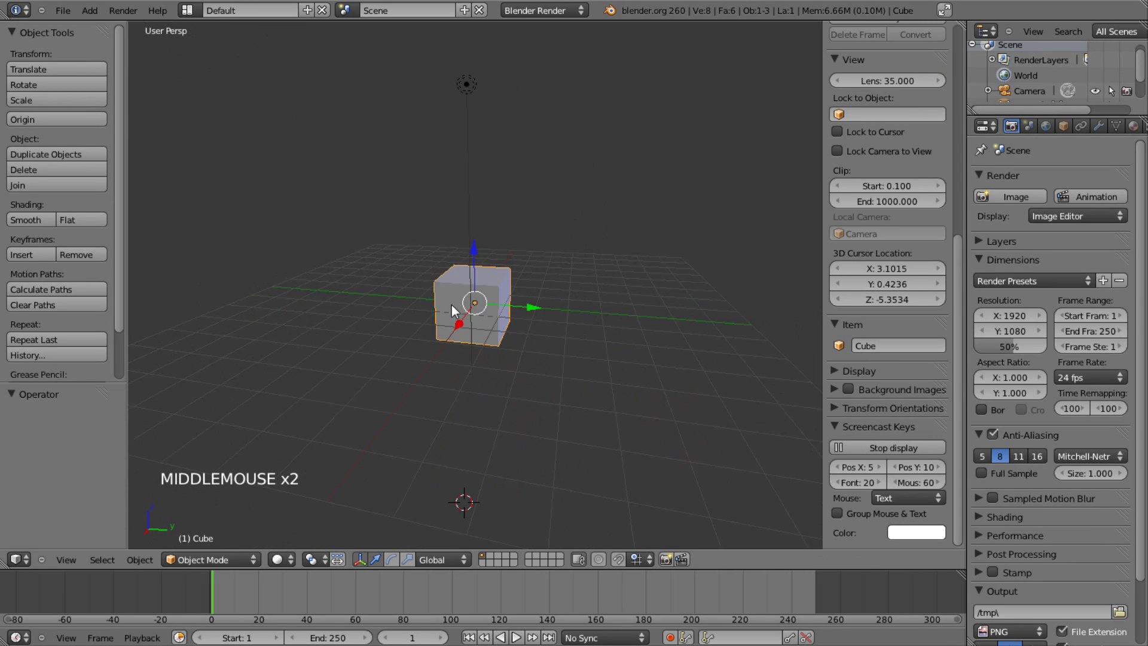
Delete the default cube from the scene
scroll(544, 308, "up", 3)
scroll(561, 302, "down", 4)
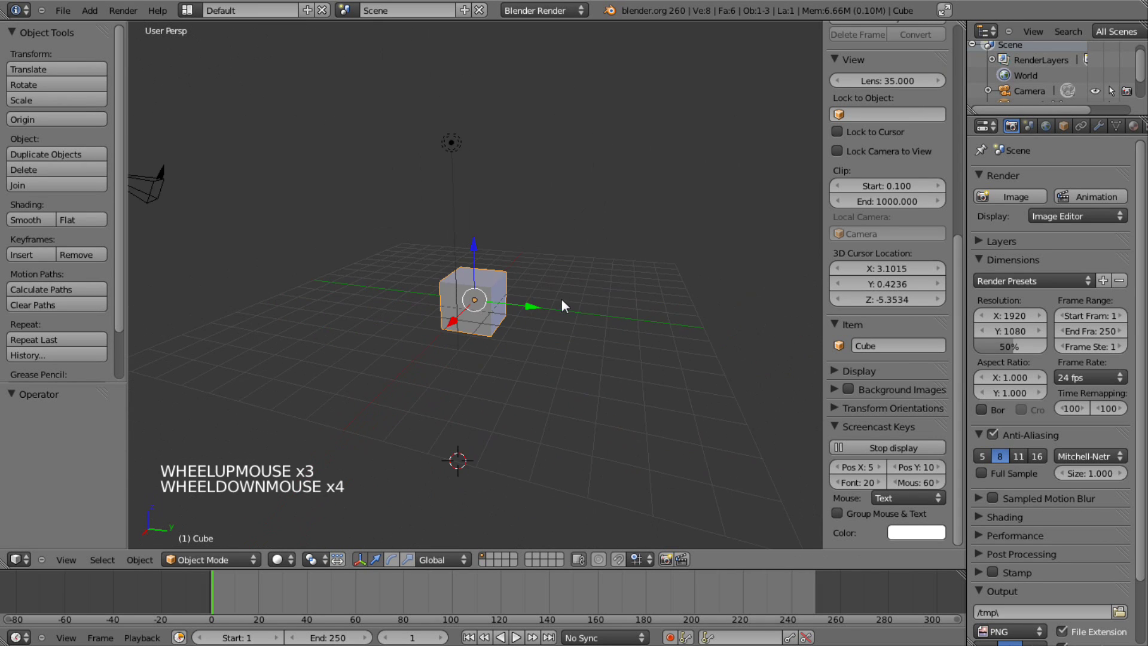
middle_click_drag(561, 302, 487, 300)
scroll(486, 296, "up", 3)
middle_click_drag(384, 280, 483, 275)
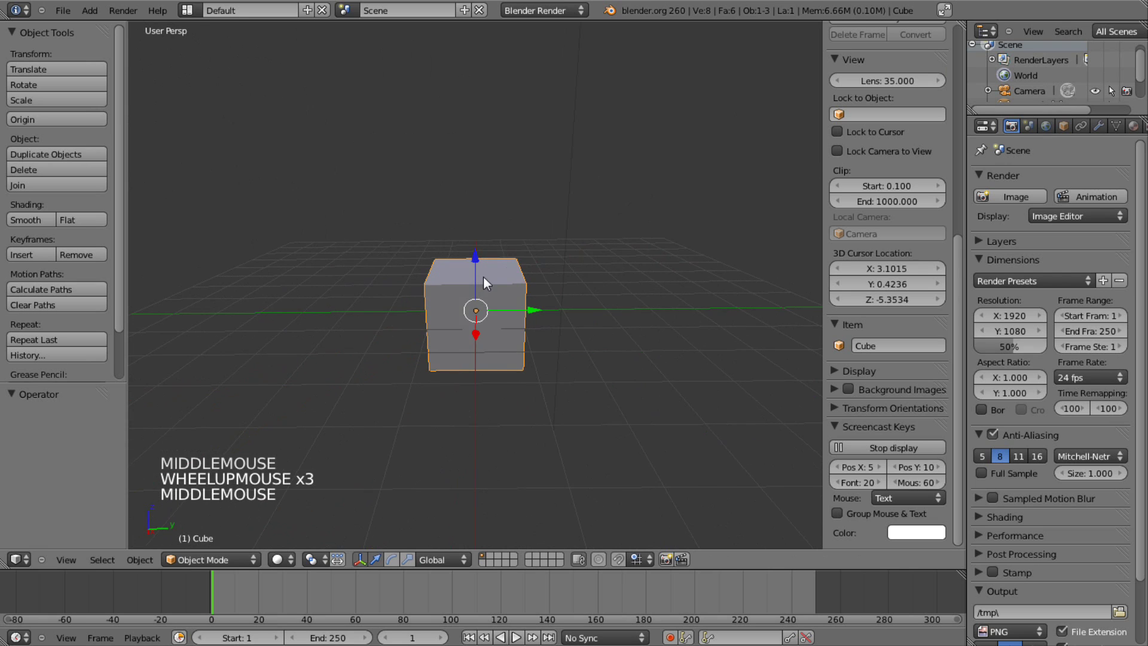
middle_click_drag(637, 299, 598, 302)
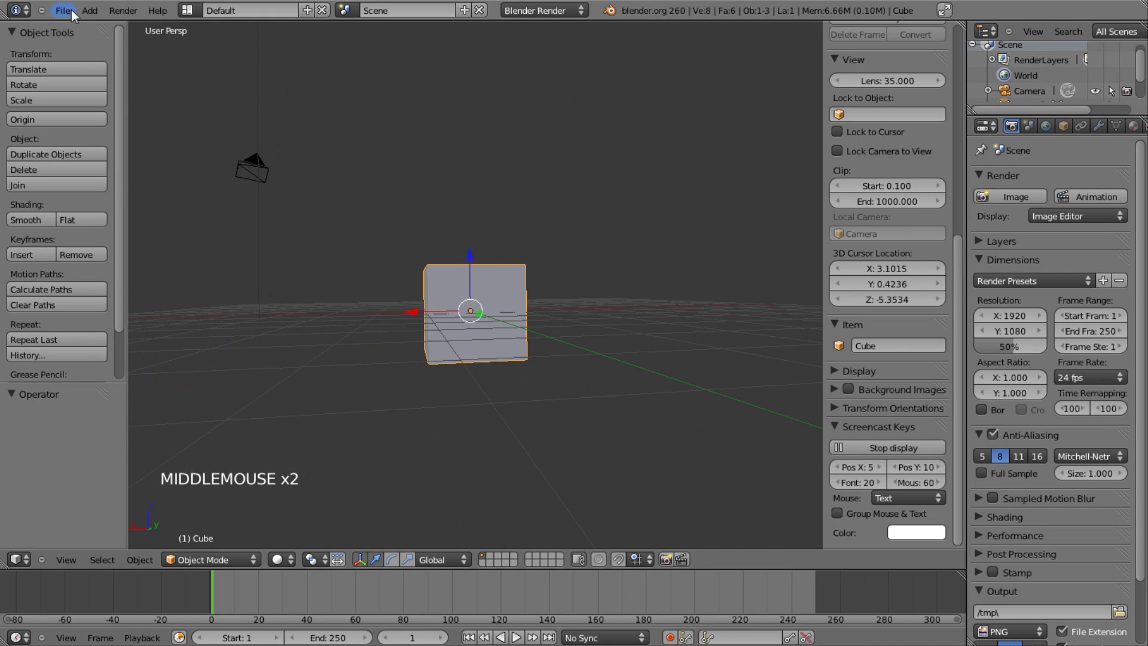
middle_click_drag(433, 353, 465, 351)
key("Delete")
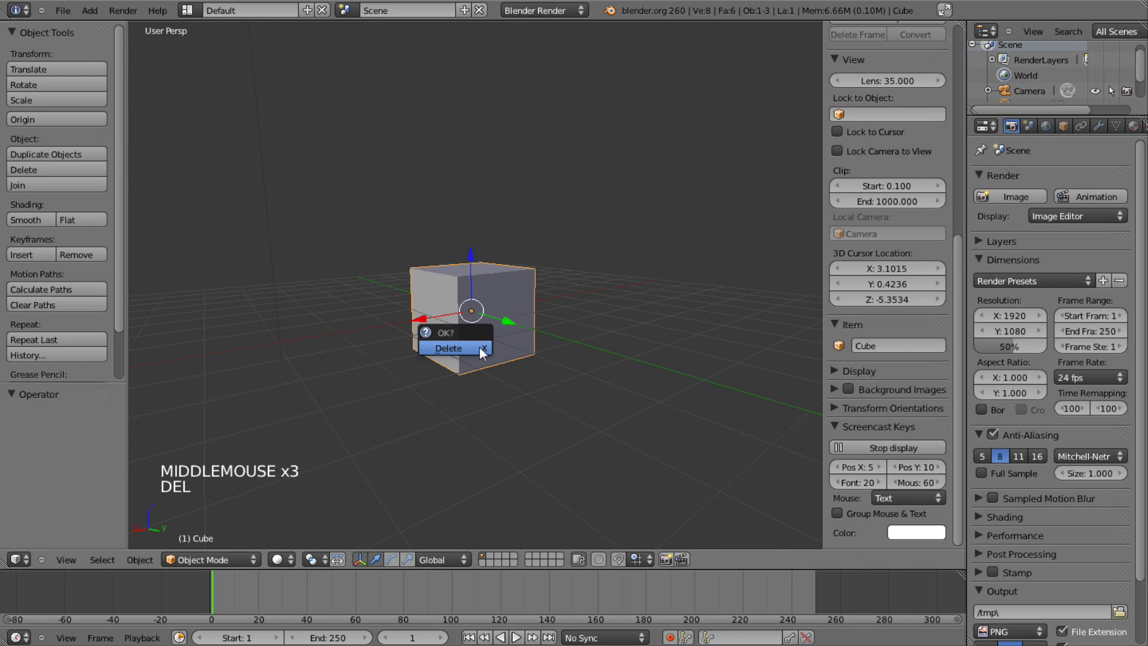
left_click(479, 347)
Hide the properties panel, then add a plane and delete it again
key("n")
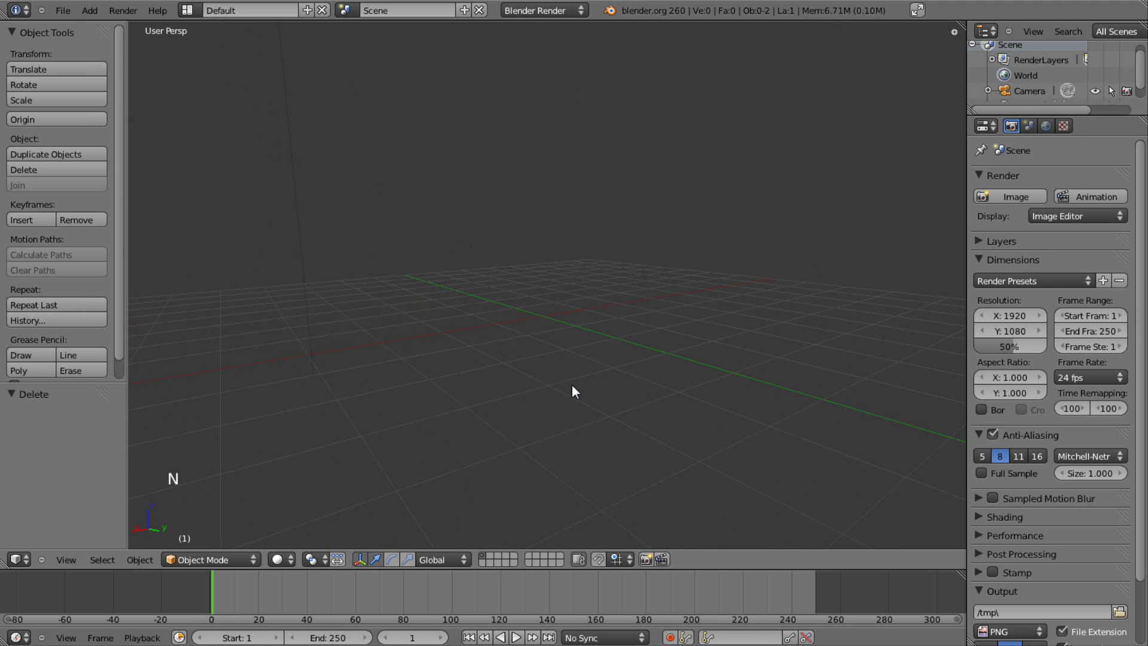
left_click(89, 10)
mouse_move(120, 26)
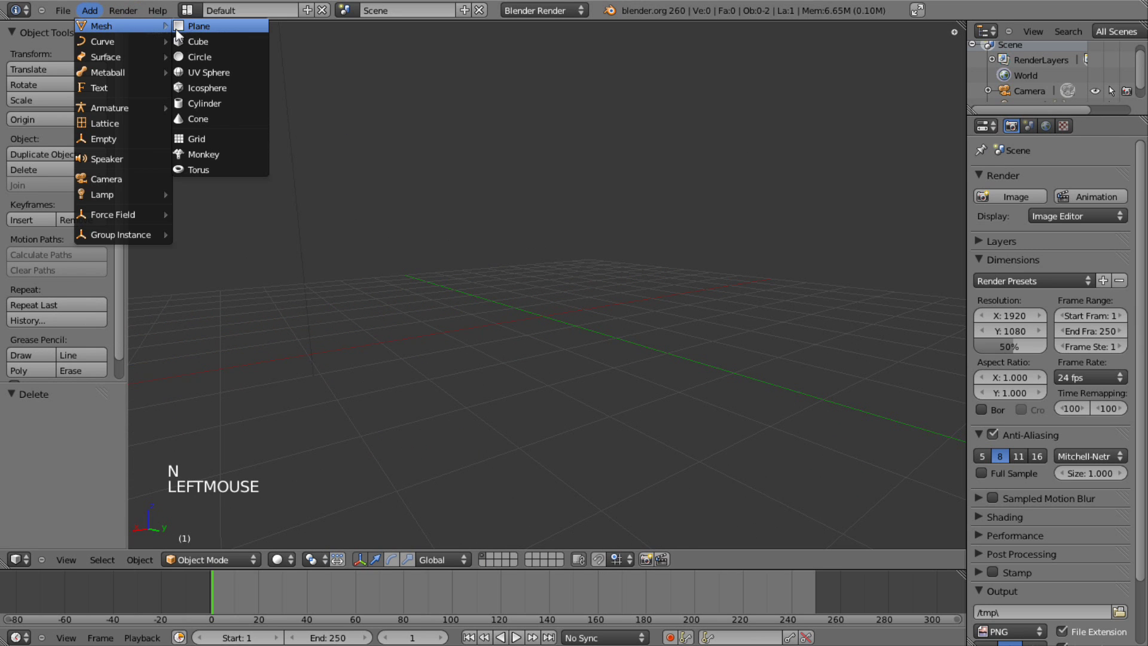
left_click(213, 25)
scroll(455, 321, "down", 4)
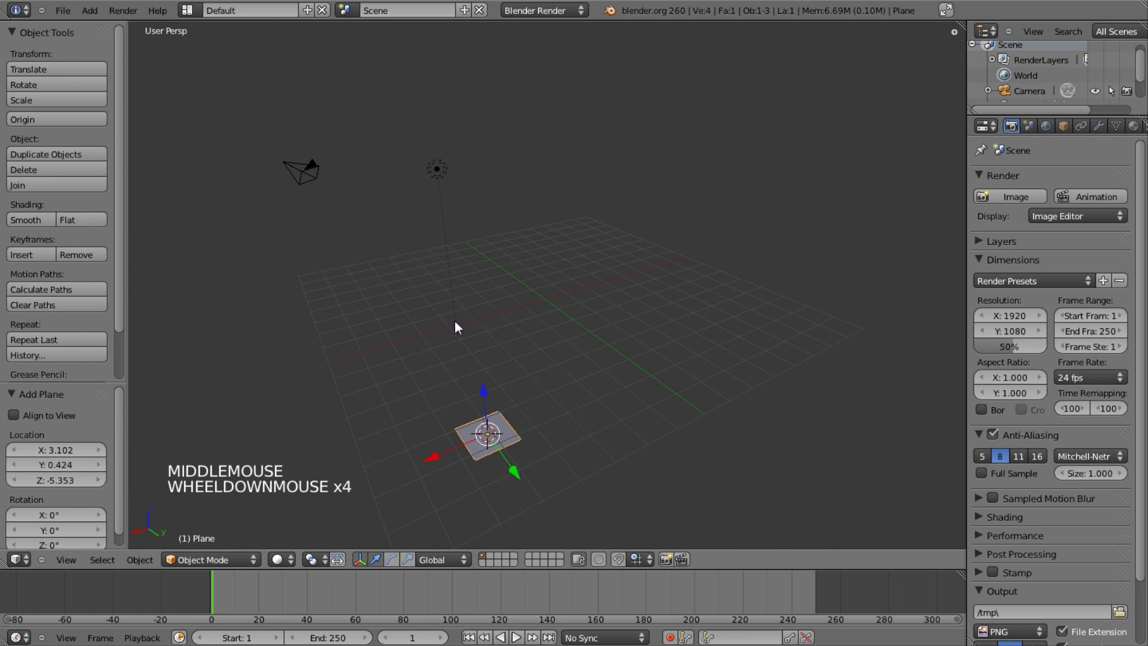
key("Delete")
left_click(534, 376)
Snap the 3D cursor back to the world origin
key("shift+s")
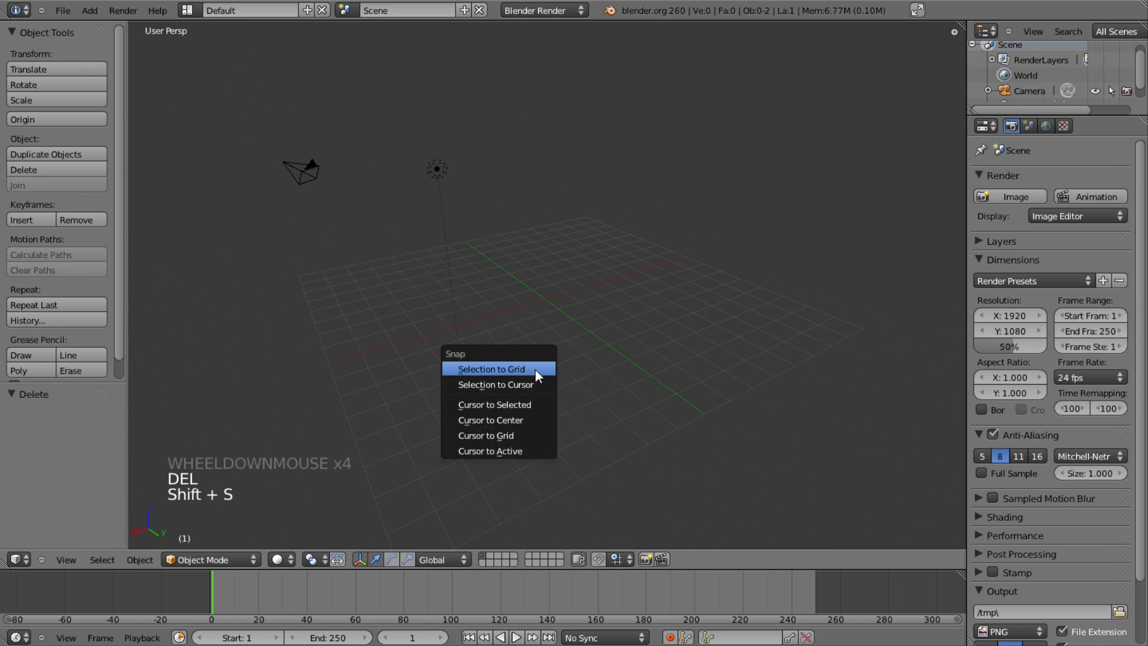
left_click(508, 422)
left_click(90, 10)
Add a plane at the origin and rotate it 90° in right orthographic view
mouse_move(121, 27)
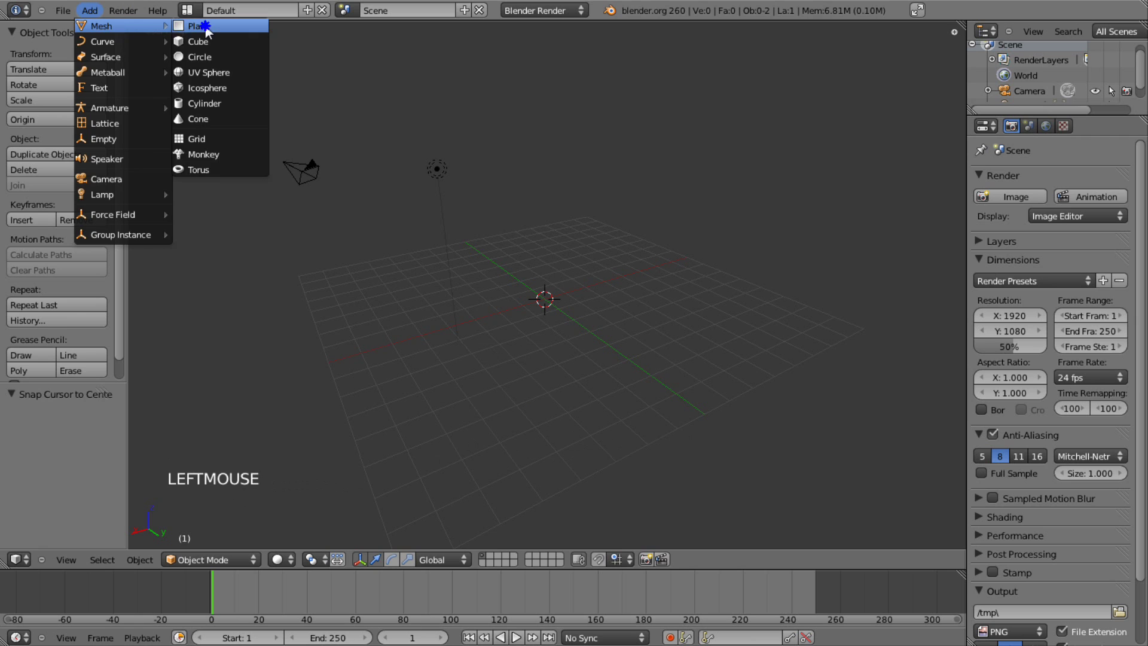
left_click(243, 26)
scroll(488, 234, "up", 3)
key("KP_3")
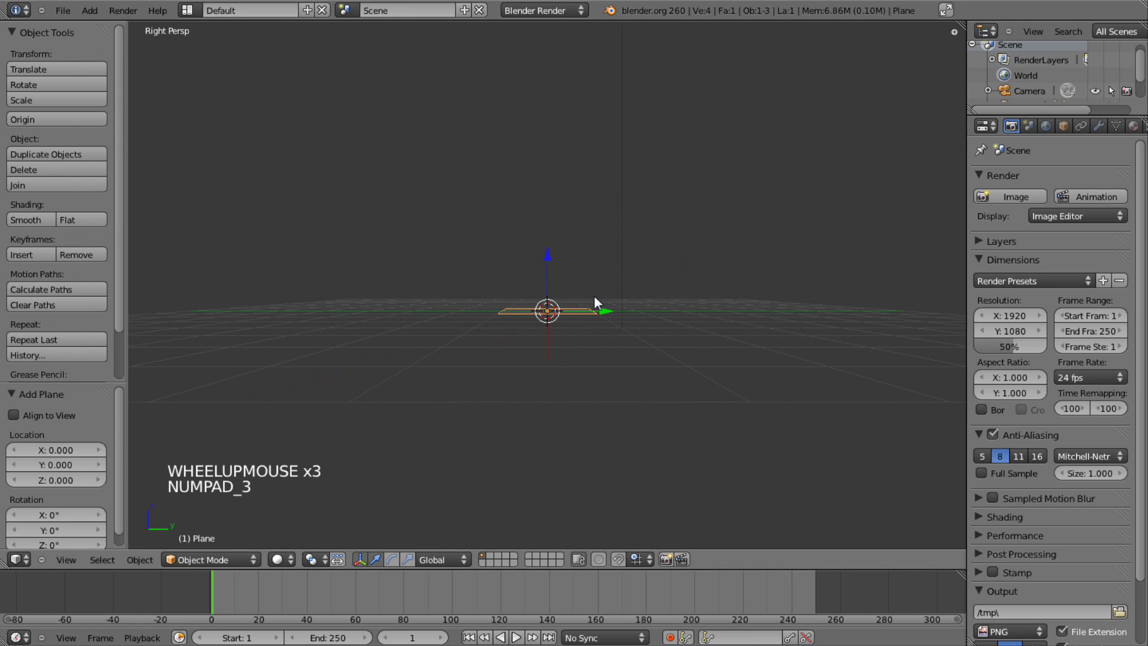
scroll(589, 290, "up", 3)
key("KP_5")
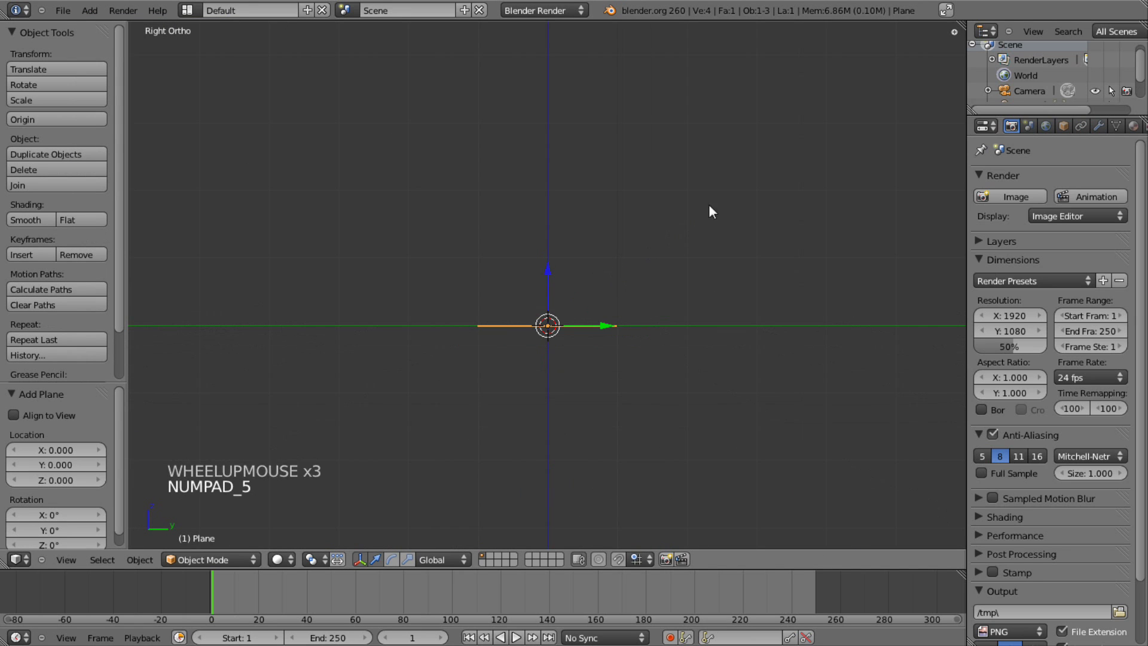
type("r90")
key("Return")
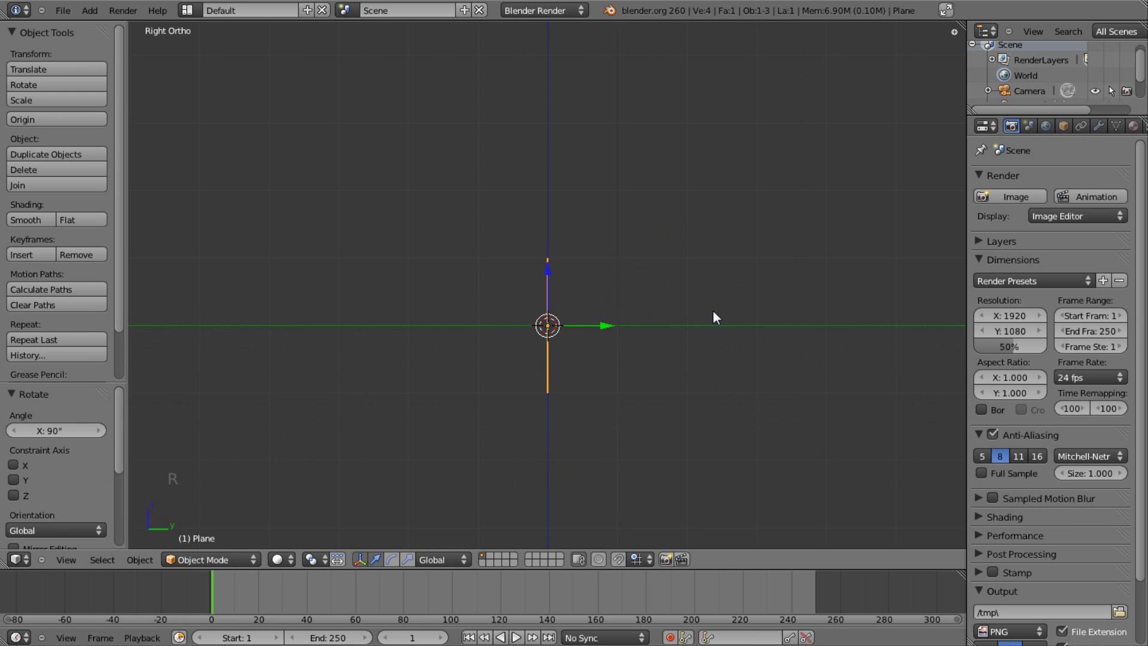
Look at the plane from the front and put it into Edit Mode
key("KP_1")
scroll(607, 367, "up", 5)
key("Tab")
scroll(602, 367, "down", 5)
mouse_move(602, 367)
middle_mouse_down()
mouse_move(520, 395)
mouse_move(594, 364)
middle_mouse_up()
scroll(594, 364, "up", 2)
key("KP_1")
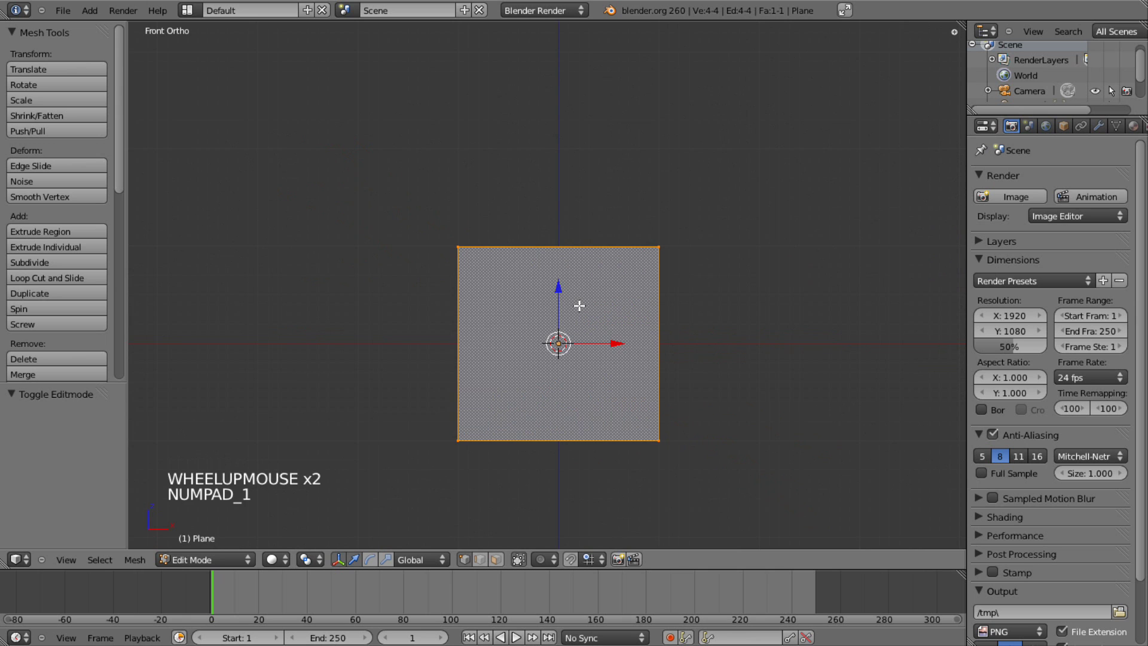
scroll(579, 306, "up", 3)
scroll(456, 366, "down", 4)
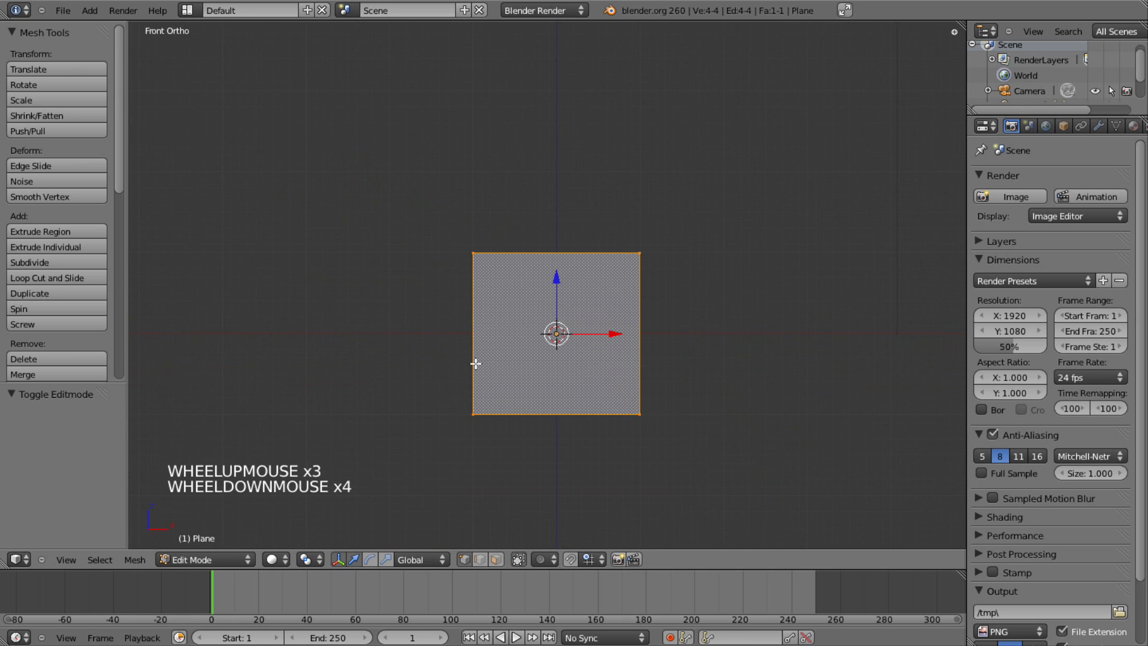
Split the 3D view into two side-by-side areas and hide their side panels
left_click(963, 22)
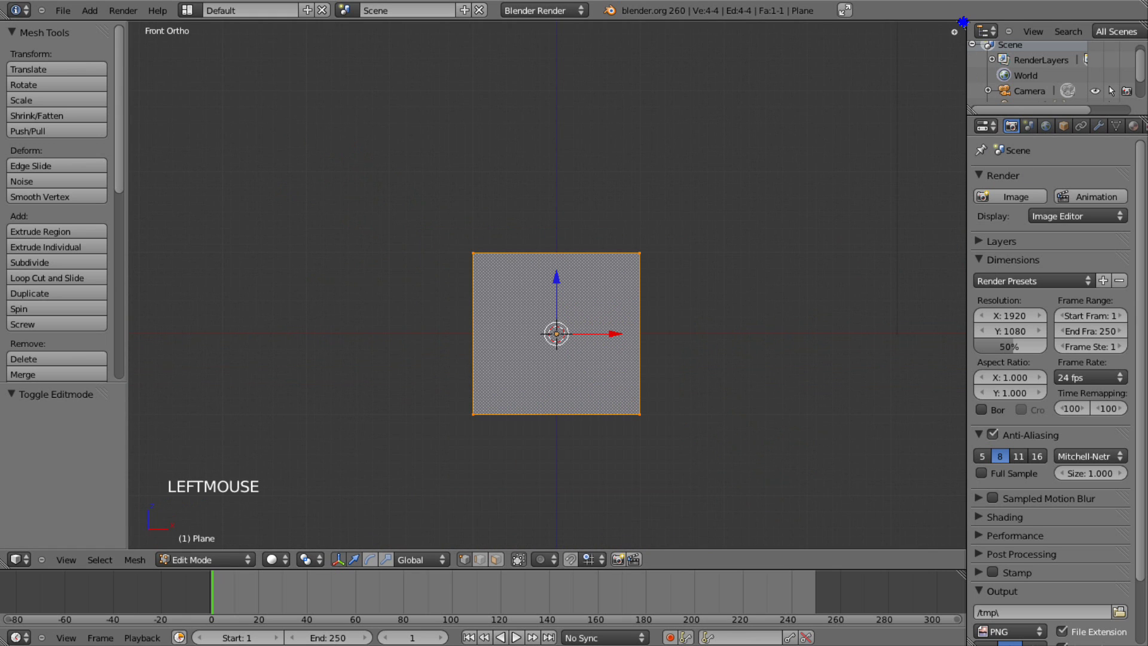
left_click_drag(962, 22, 543, 125)
key("n")
key("n")
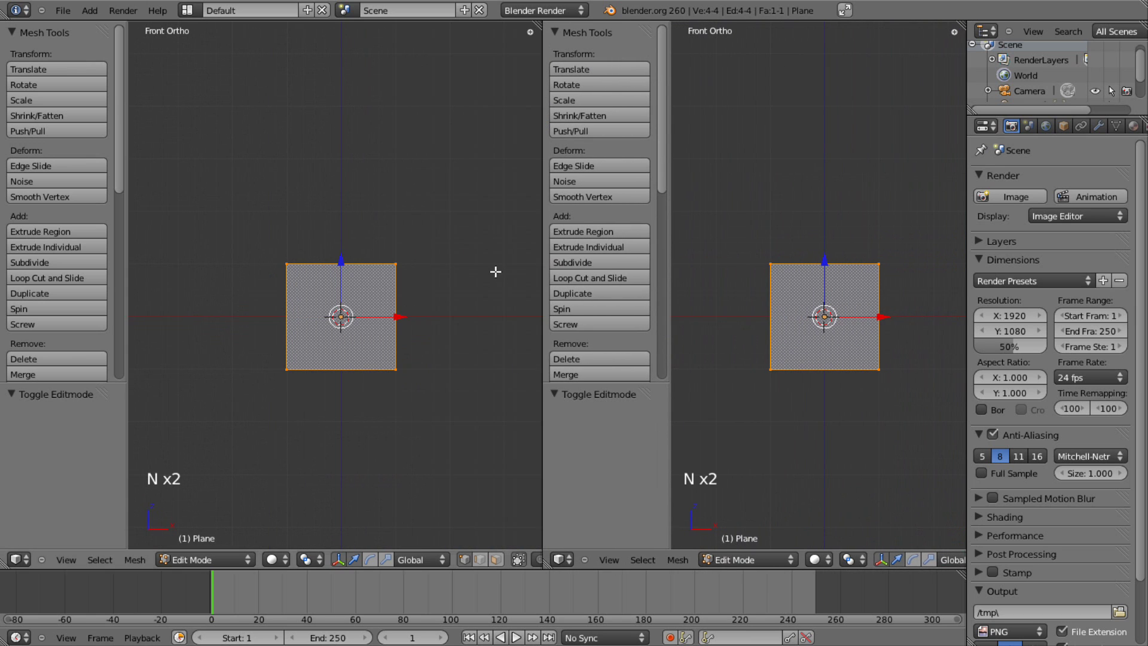
key("t")
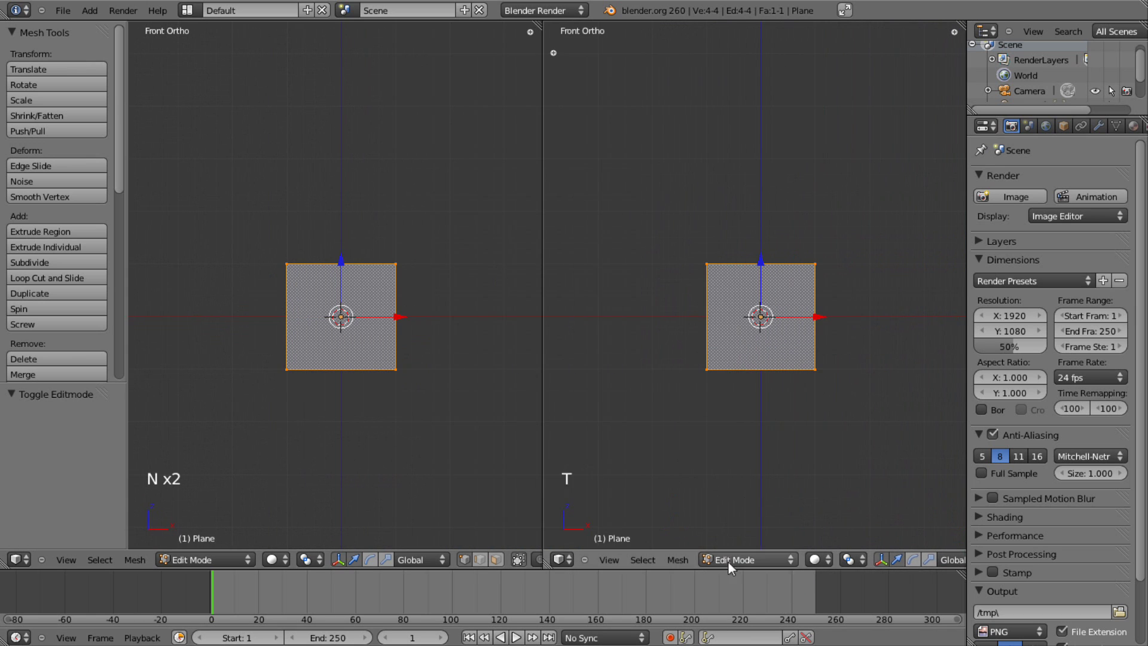
left_click(562, 559)
Turn the right area into a UV/Image Editor and create a blank untitled image
left_click(594, 461)
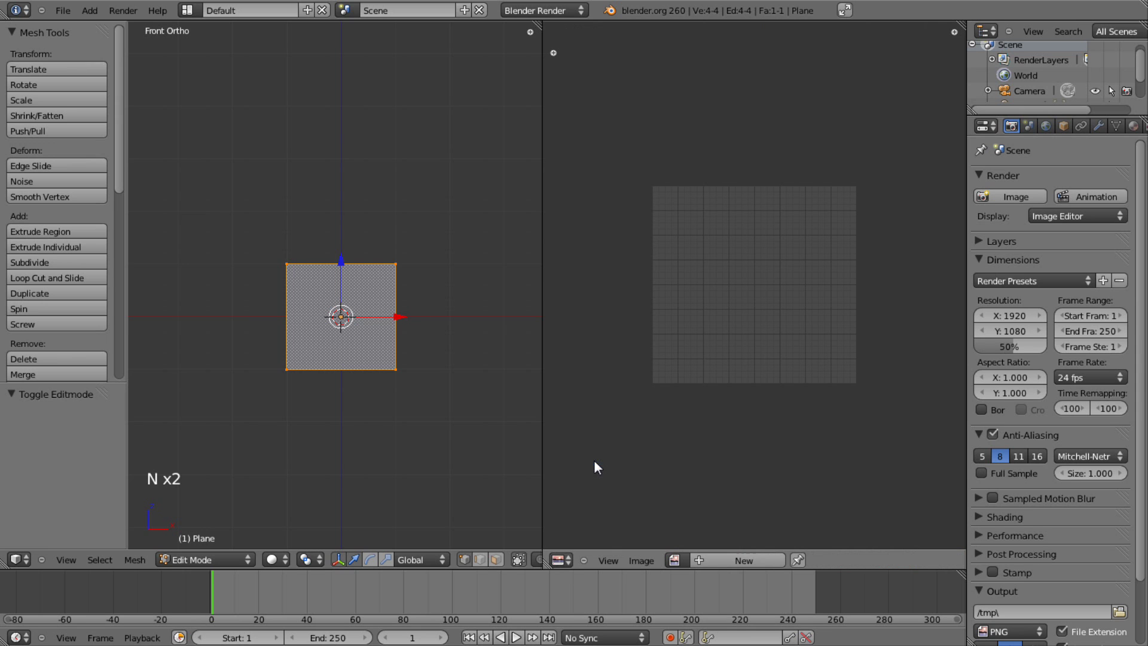
left_click(636, 561)
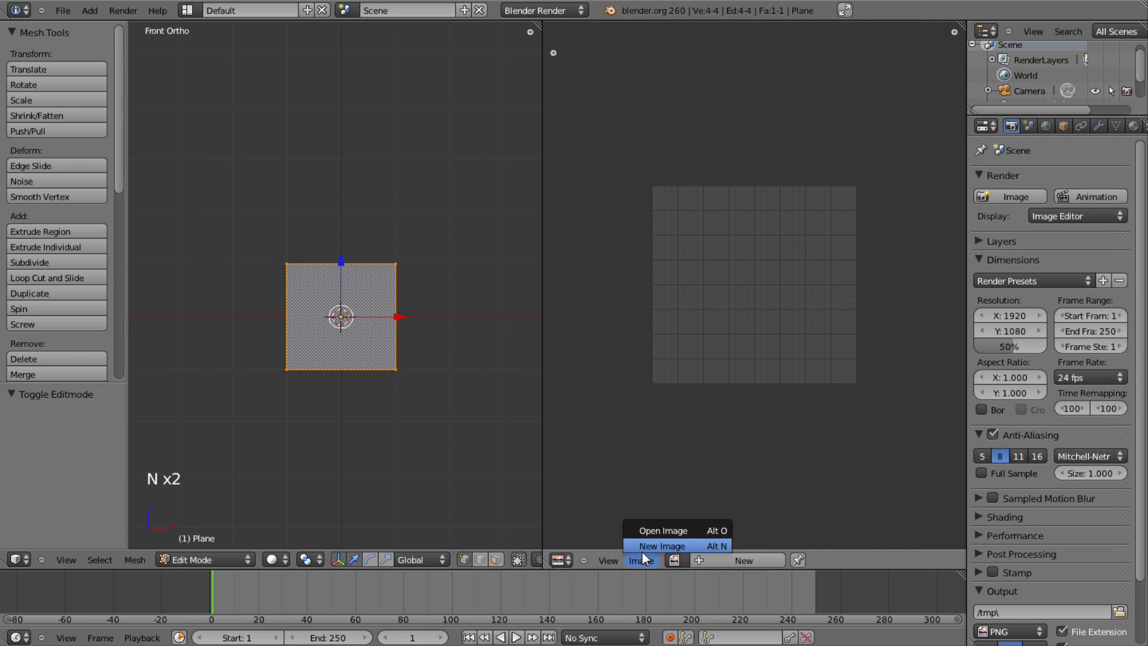
left_click(744, 561)
left_click(744, 561)
left_click(715, 624)
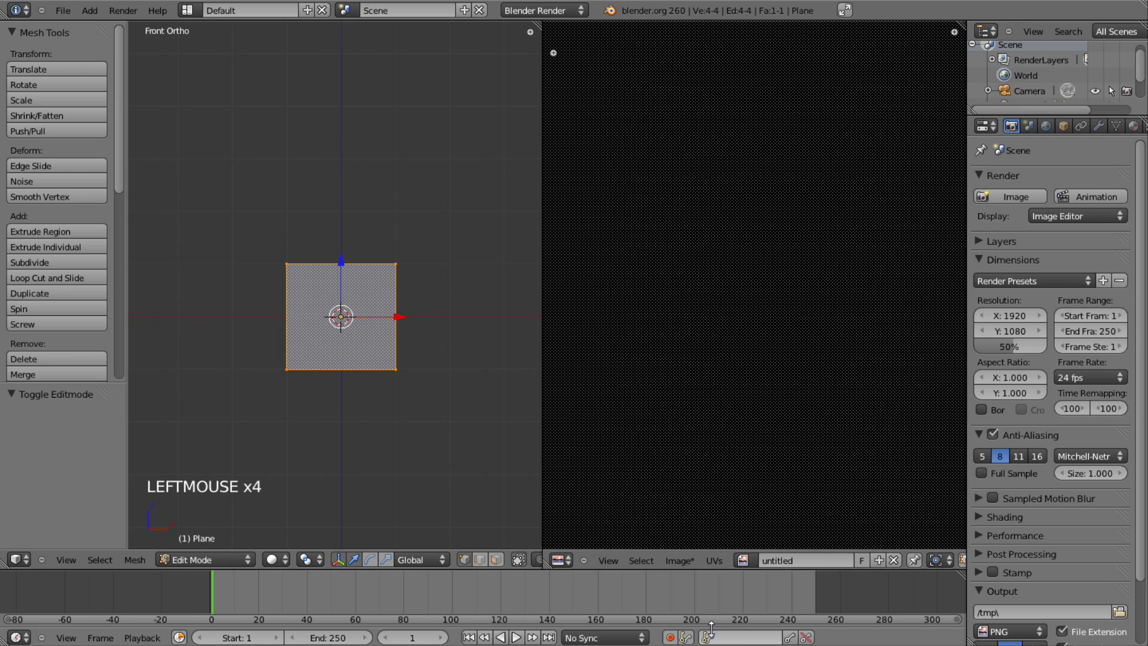
Open Mc diamond.png from the Documents folder in the image editor
scroll(689, 463, "down", 7)
scroll(689, 457, "up", 3)
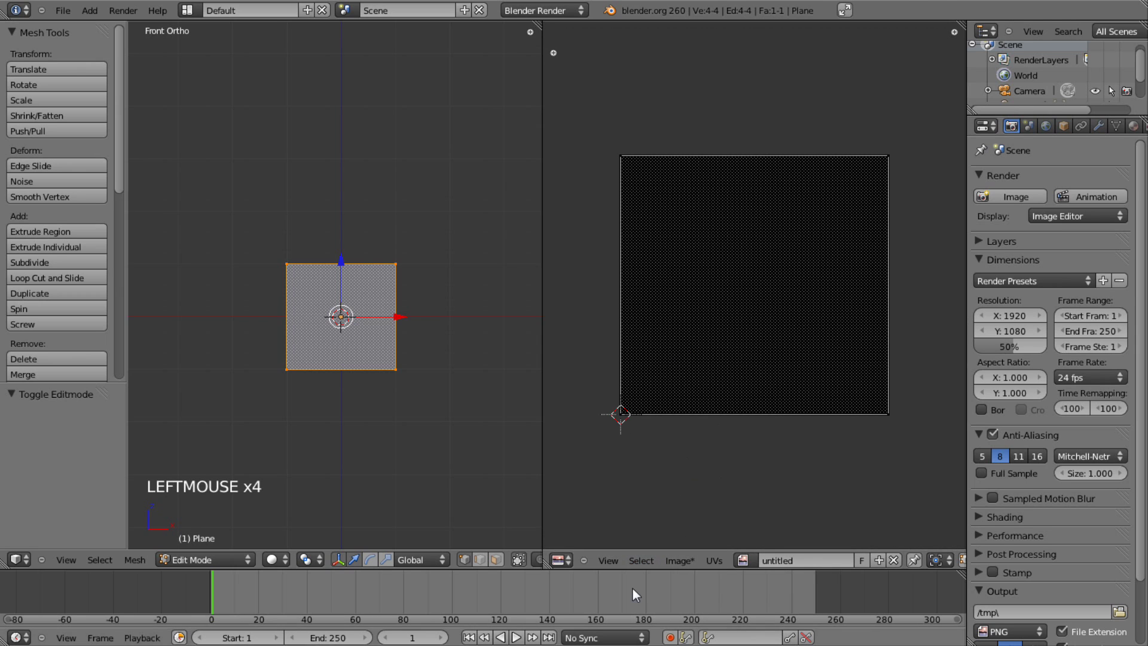
left_click(679, 562)
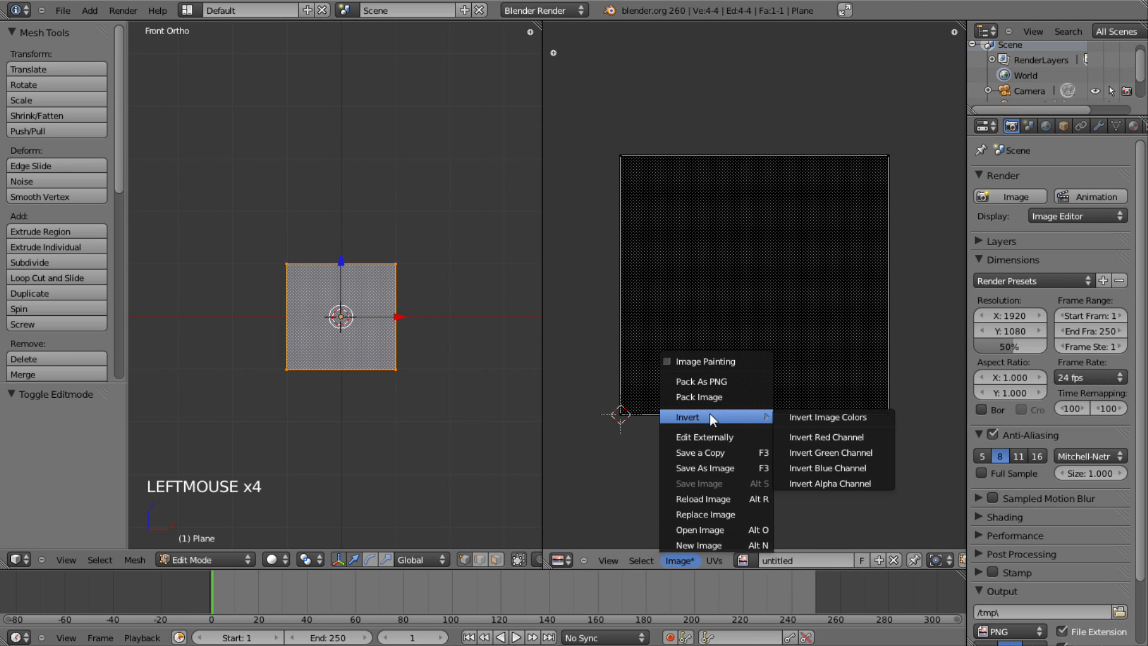
left_click(697, 528)
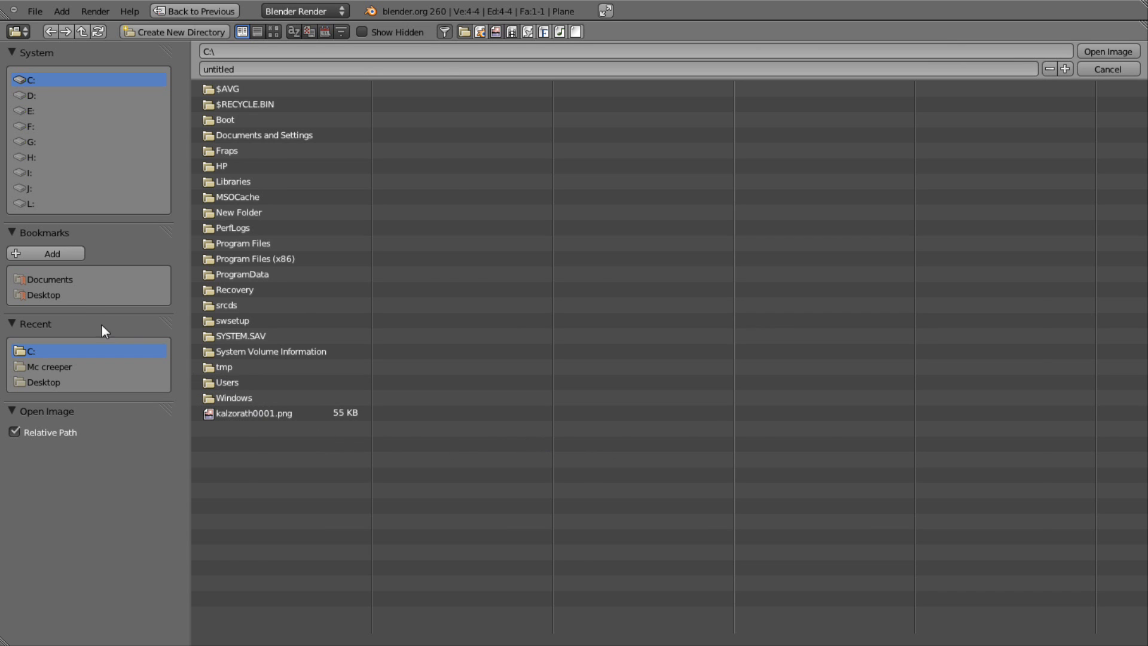
left_click(55, 279)
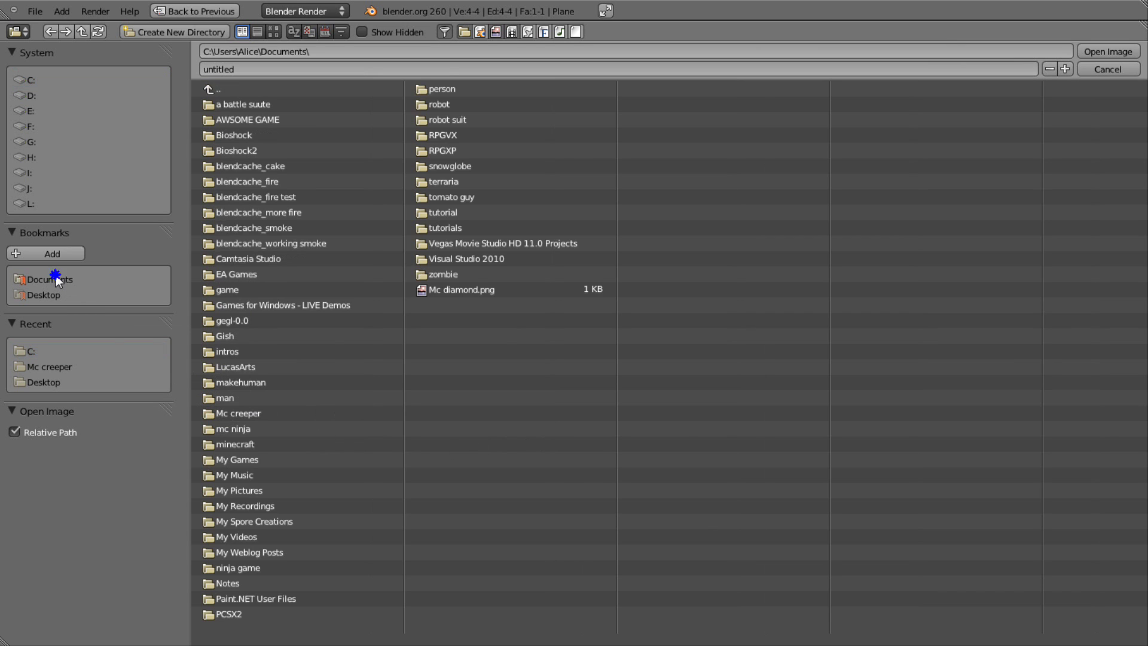
double_click(451, 291)
Unwrap the plane's UVs and hide the selected UV faces
scroll(845, 347, "up", 7)
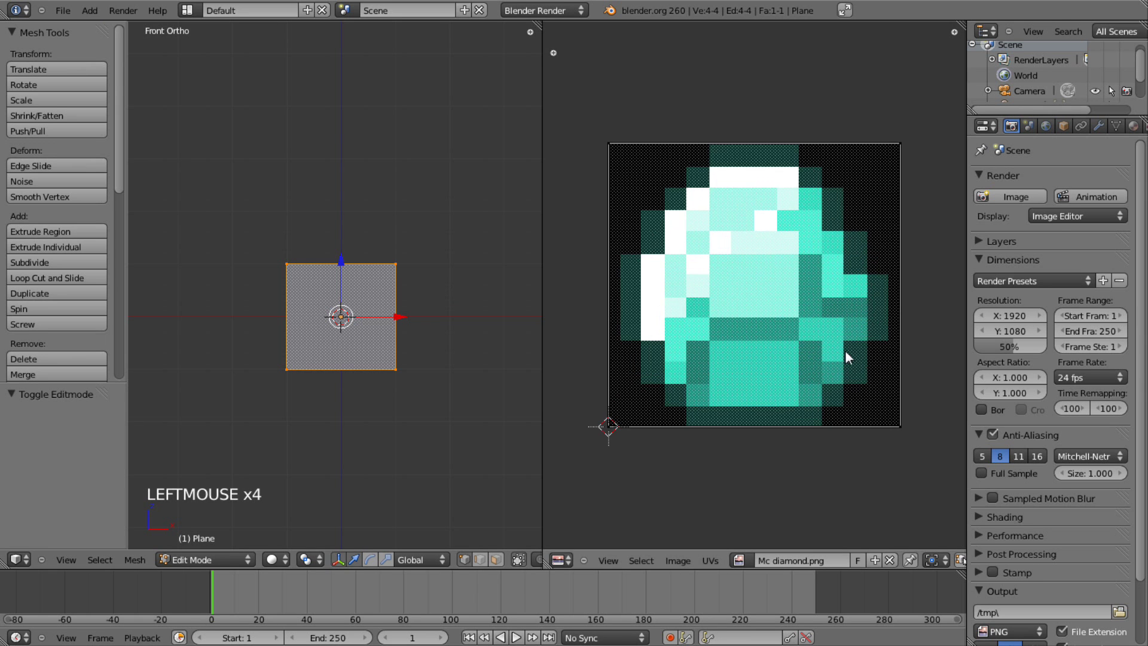
scroll(802, 329, "down", 2)
scroll(353, 296, "up", 4)
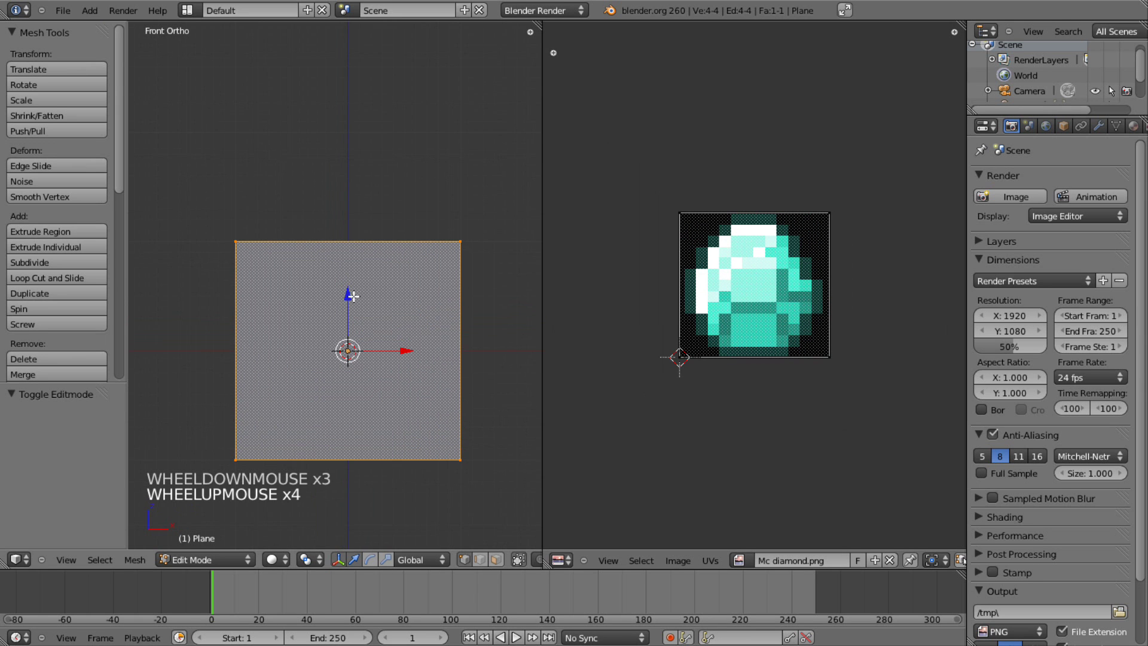
key("u")
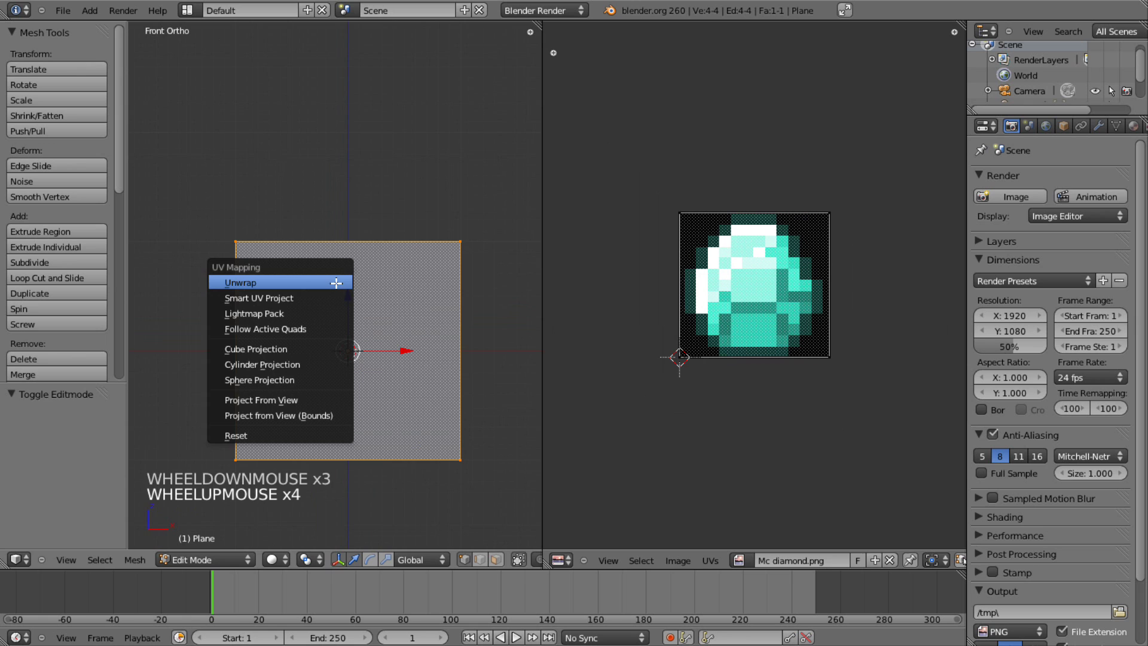
left_click(337, 285)
scroll(333, 285, "down", 3)
right_click(713, 192)
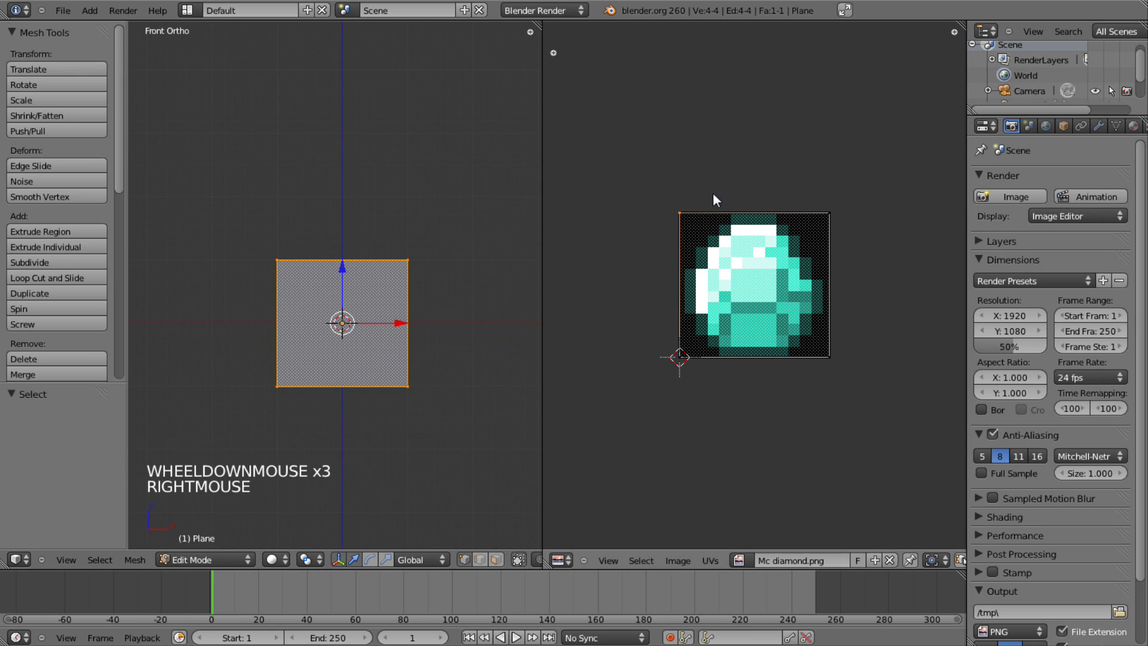
key("h")
key("h")
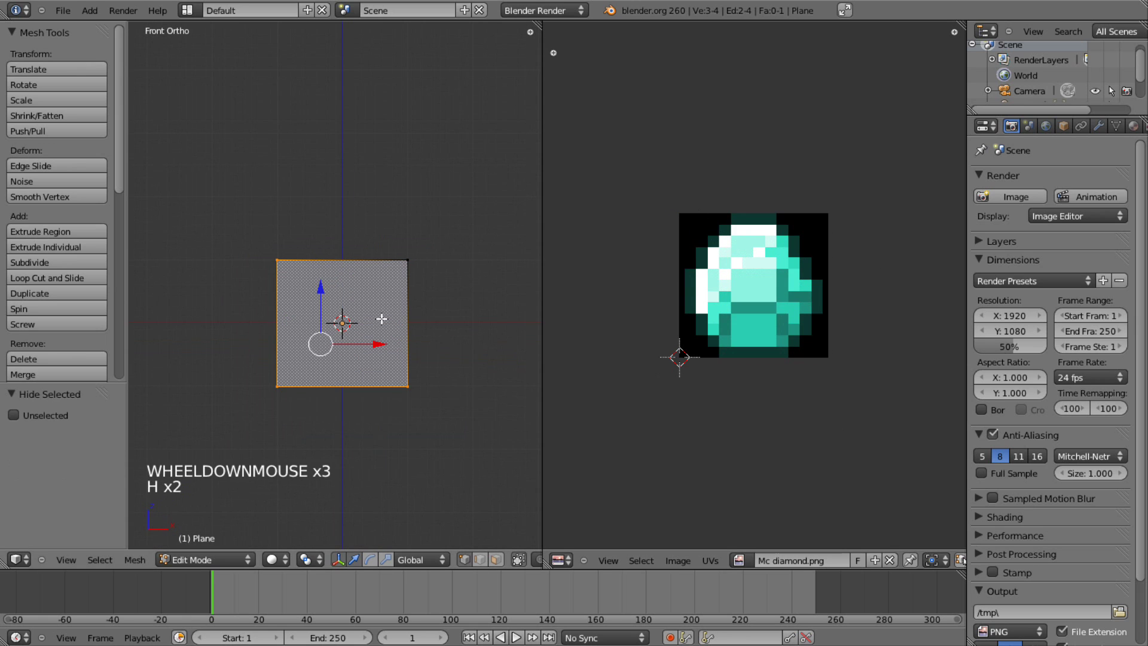
Reveal the hidden plane parts with Alt+H and deselect all UV points
right_click(409, 261)
right_click(409, 261)
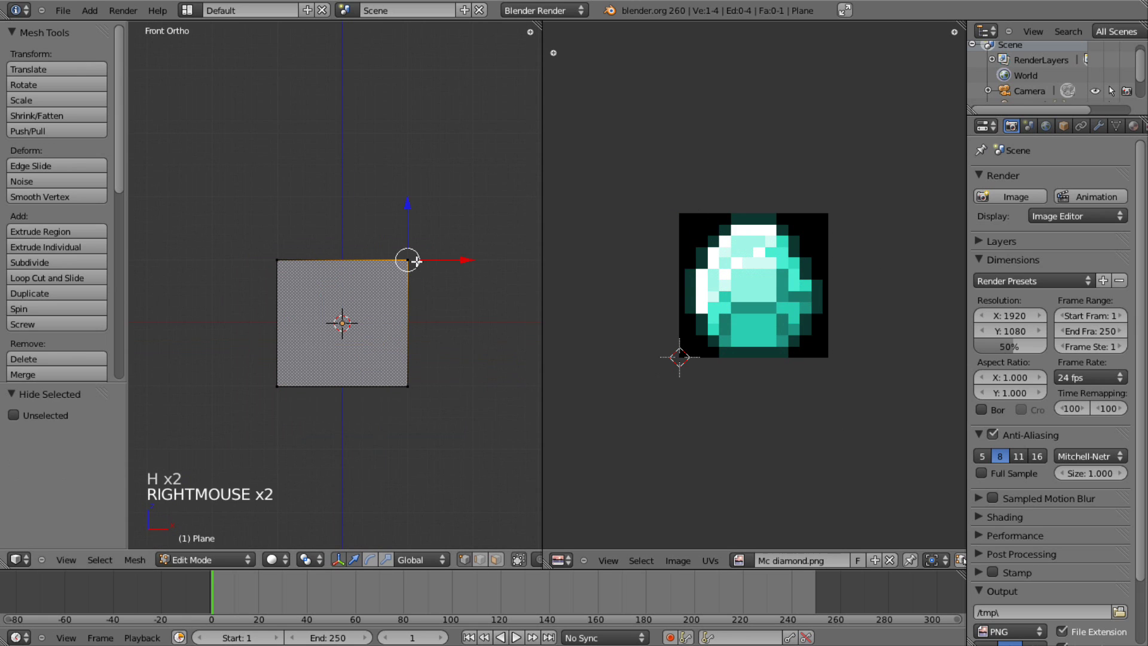
right_click(799, 270)
key("alt+h")
scroll(290, 275, "up", 1)
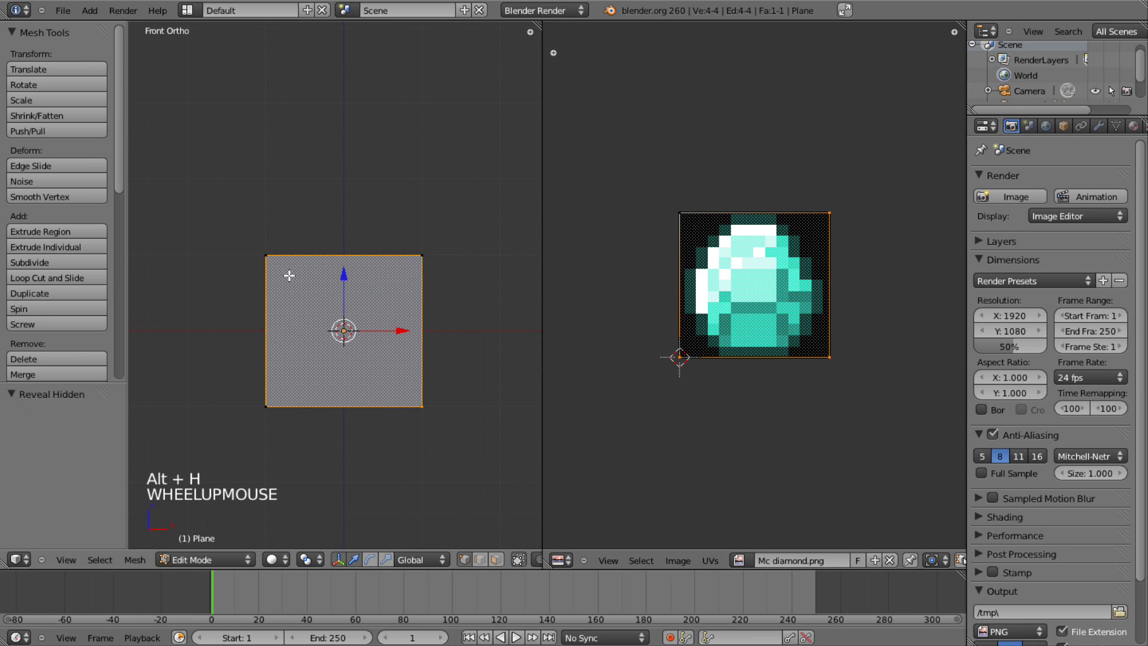
right_click(687, 206)
right_click(687, 206)
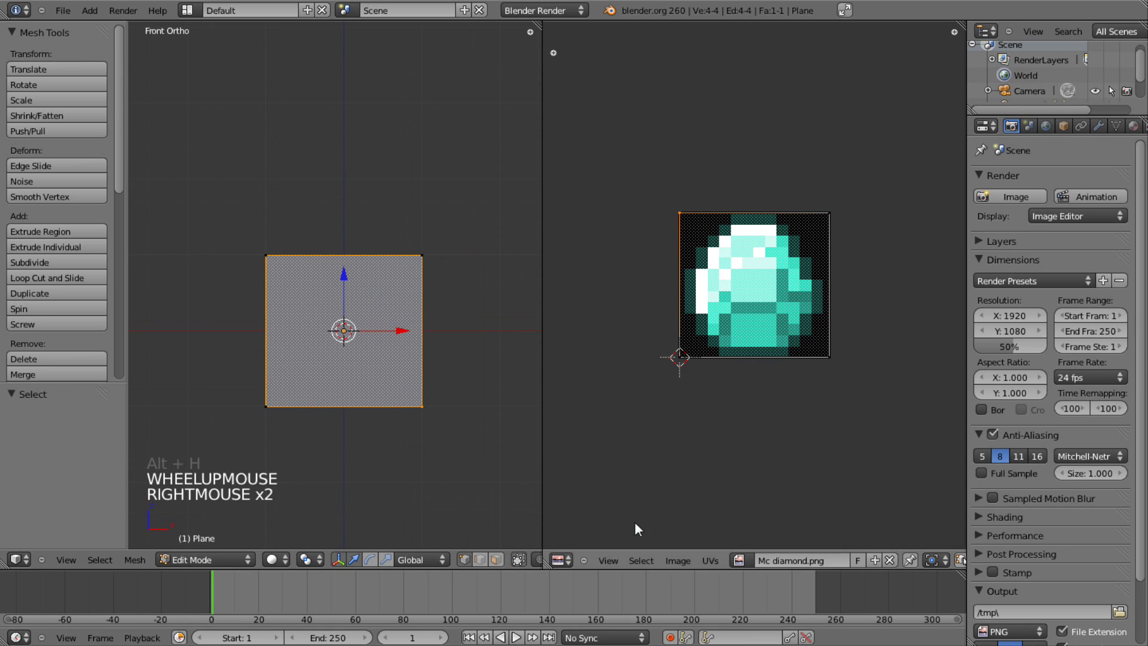
key("a")
Recentre the plane and drag the area divider to widen the 3D view
scroll(302, 344, "up", 3)
scroll(302, 343, "down", 2)
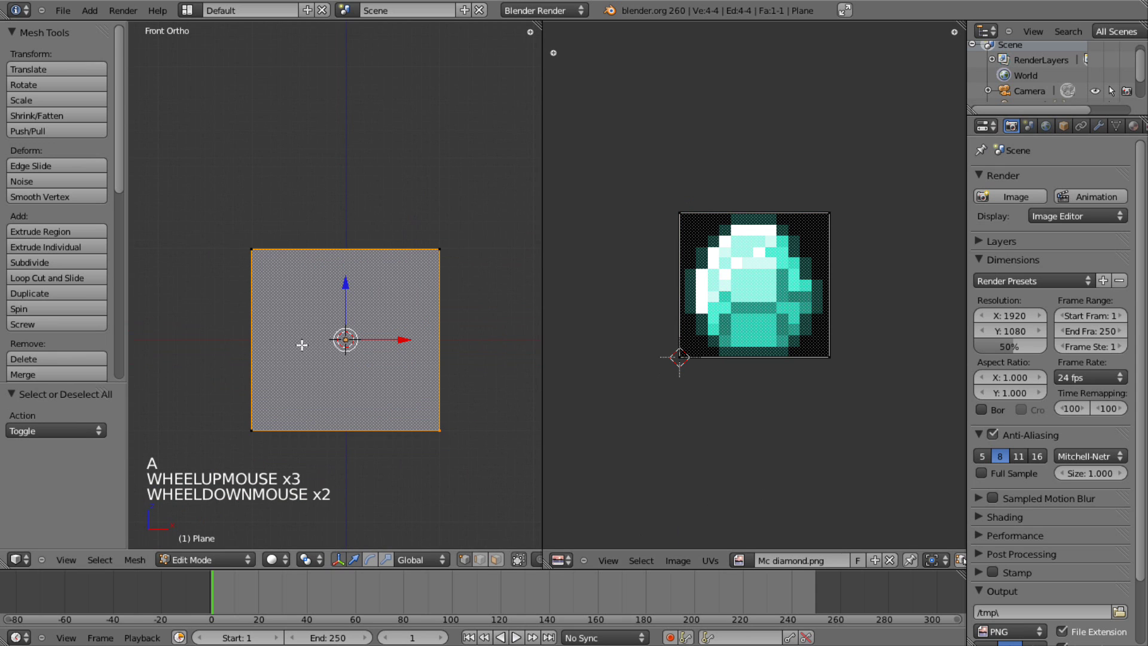
middle_click_drag(282, 356, 269, 253, "shift")
scroll(320, 341, "up", 3)
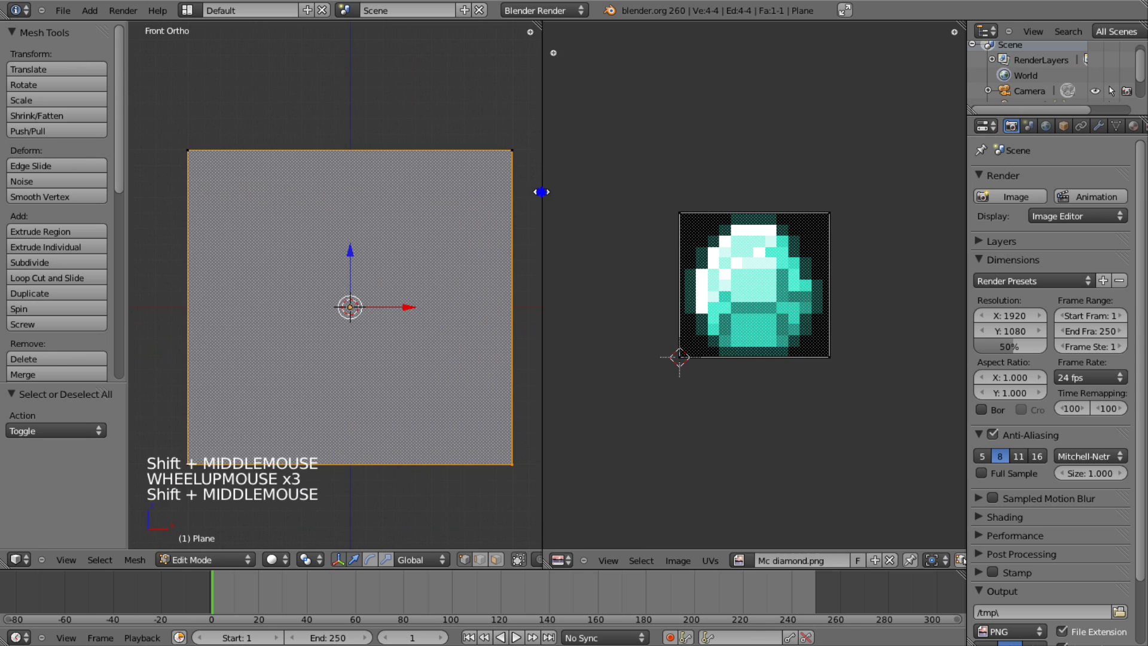
left_click_drag(542, 191, 721, 197)
scroll(496, 336, "down", 2)
Set viewport shading to Textured and return to the front view
left_click(274, 561)
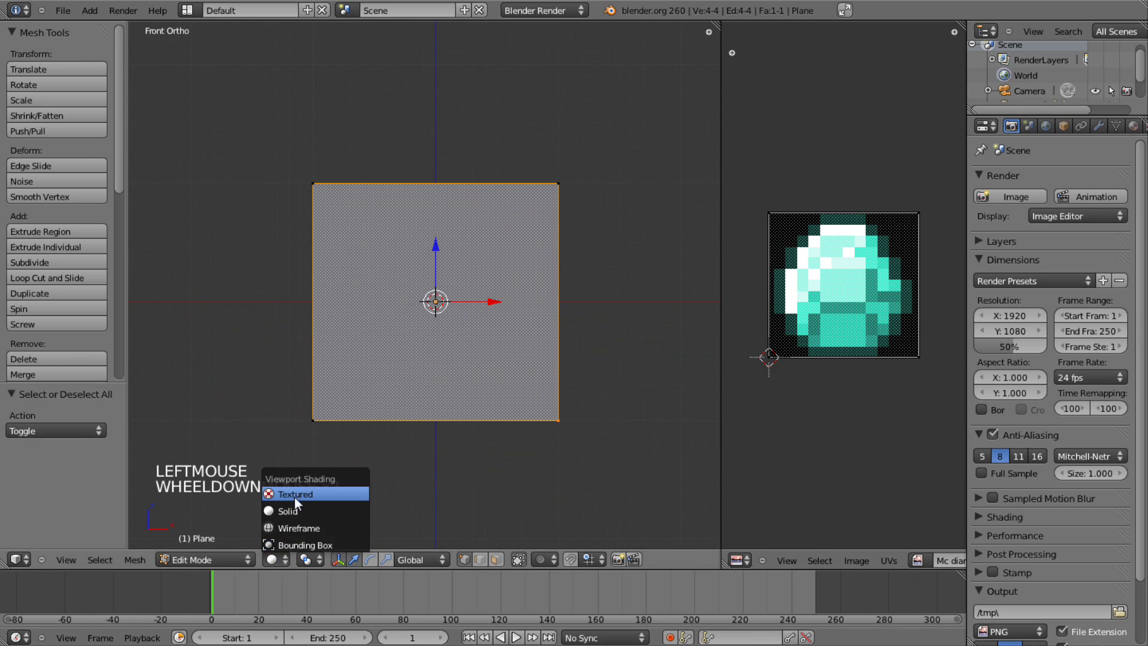
left_click(299, 492)
mouse_move(600, 355)
middle_mouse_down()
mouse_move(290, 353)
mouse_move(339, 303)
mouse_move(281, 350)
mouse_move(477, 356)
middle_mouse_up()
key("KP_1")
scroll(480, 359, "up", 1)
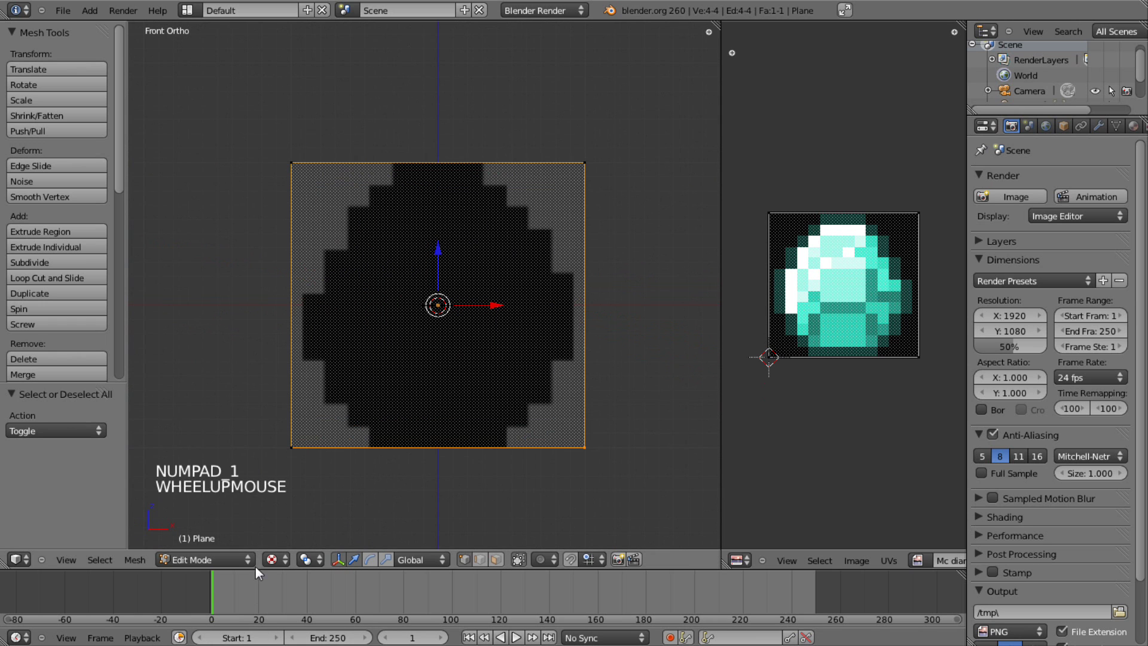
In Object Mode, select the lamp and move it next to the diamond plane
left_click(275, 556)
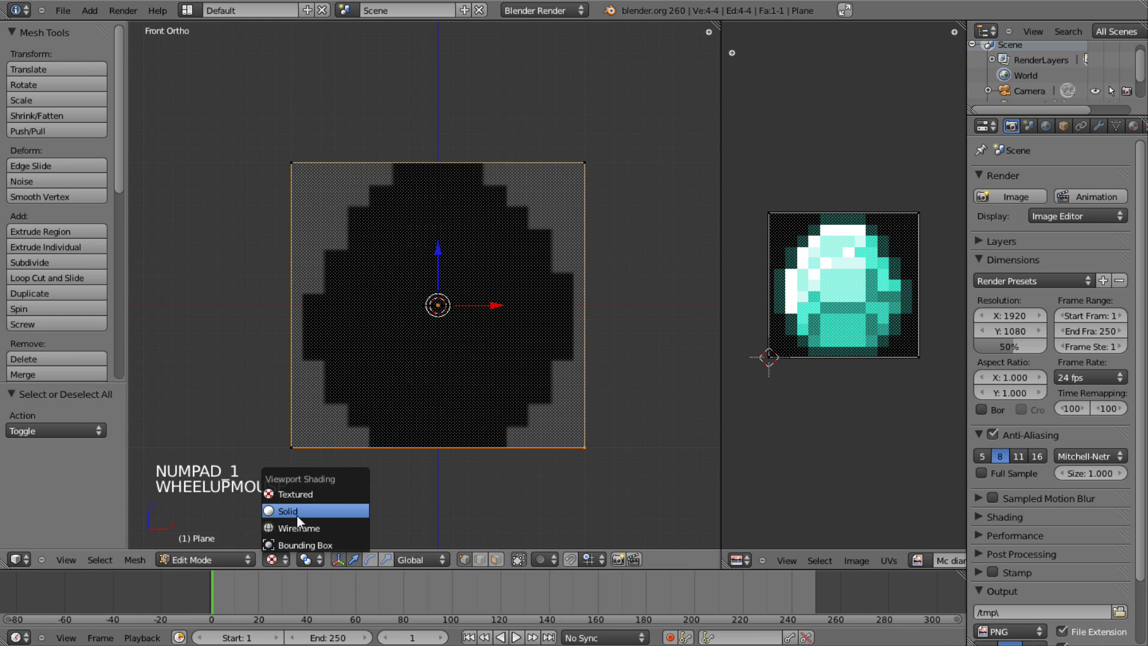
scroll(619, 445, "down", 2)
middle_click_drag(628, 436, 567, 389)
scroll(567, 390, "down", 2)
scroll(640, 250, "down", 2)
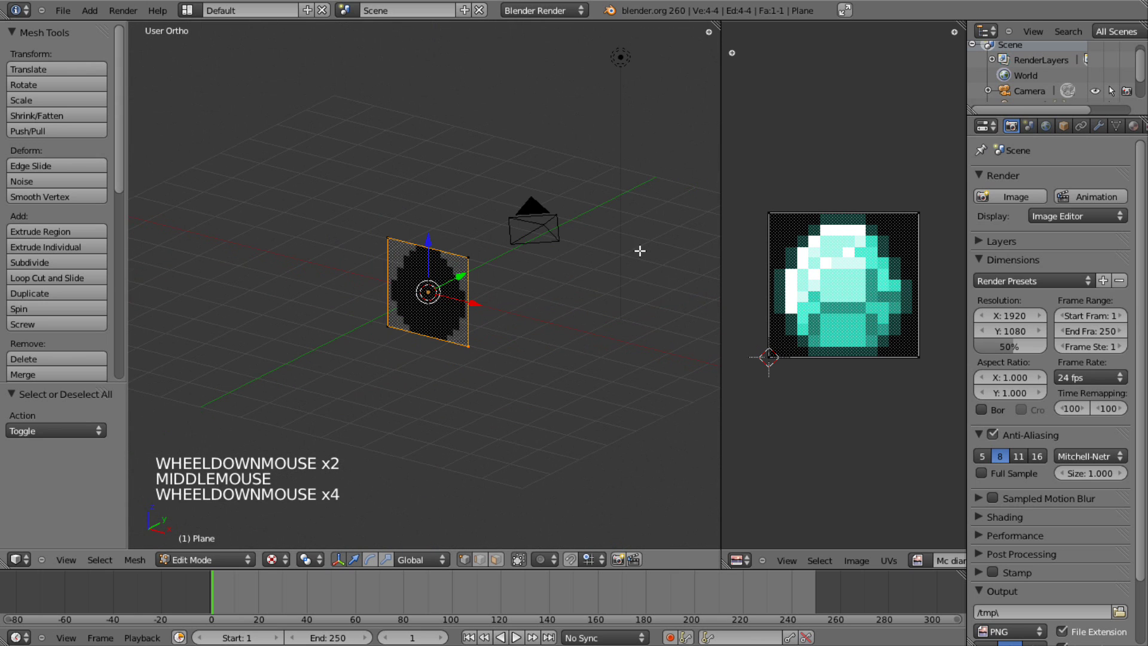
right_click(628, 79)
key("Tab")
right_click(622, 75)
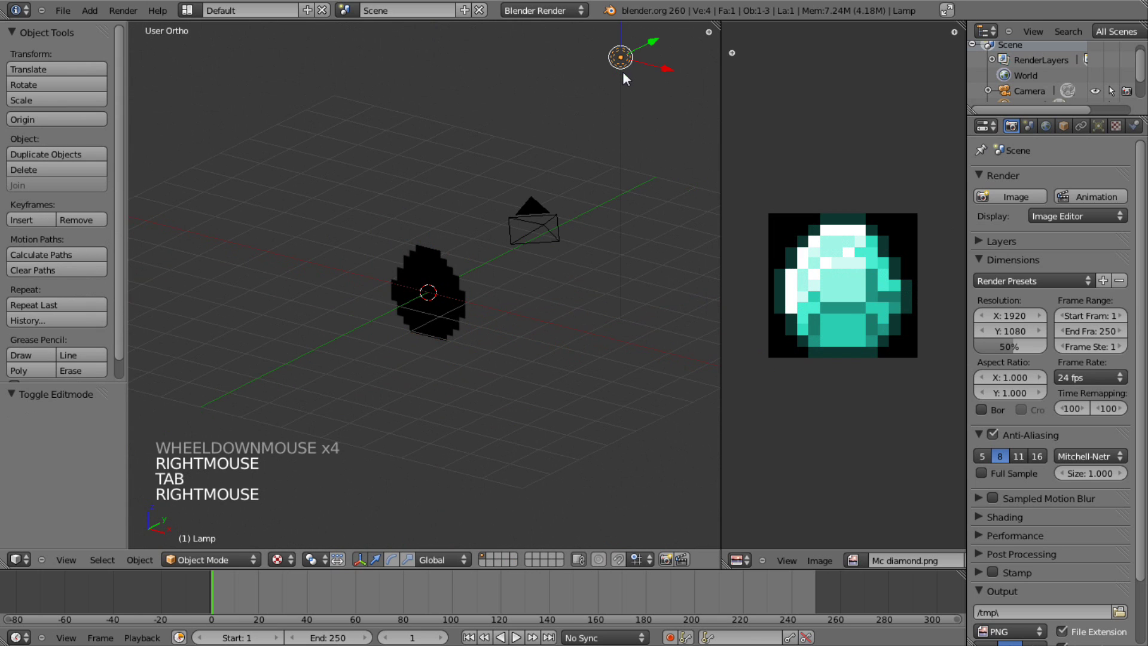
key("shift+g")
key("Escape")
key("g")
left_click(333, 294)
Duplicate the lamp, move the copy along Y, and return to front view
middle_click_drag(332, 294, 488, 257)
key("shift+d")
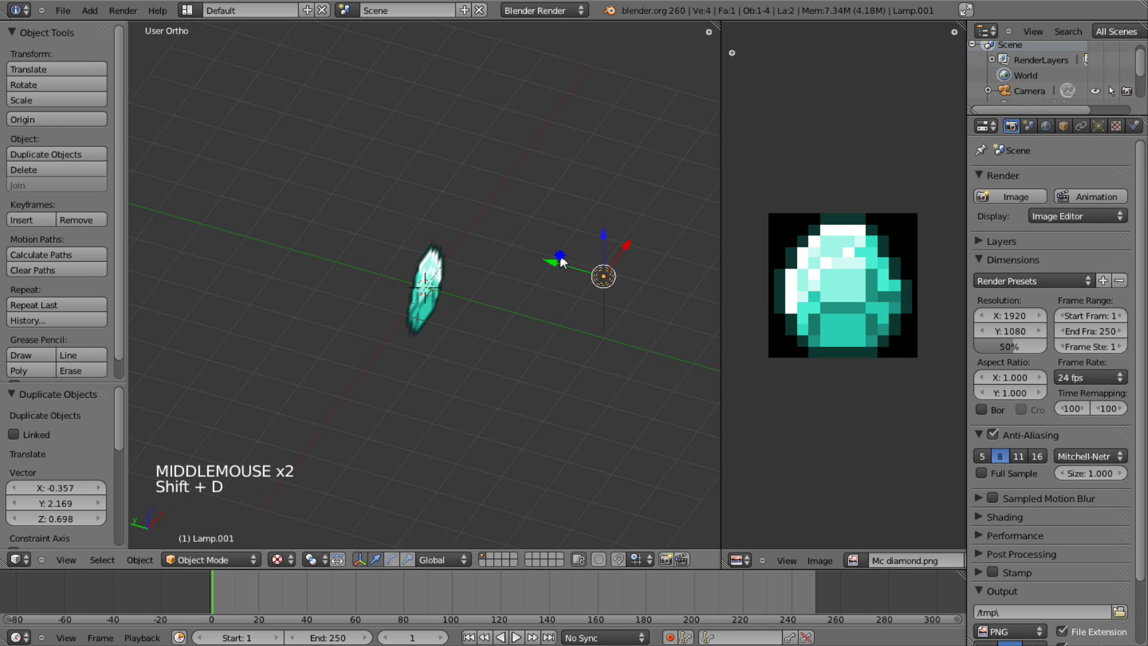
right_click(562, 264)
left_click_drag(549, 261, 277, 184)
middle_click_drag(277, 185, 466, 261)
scroll(475, 322, "up", 3)
scroll(450, 273, "up", 2)
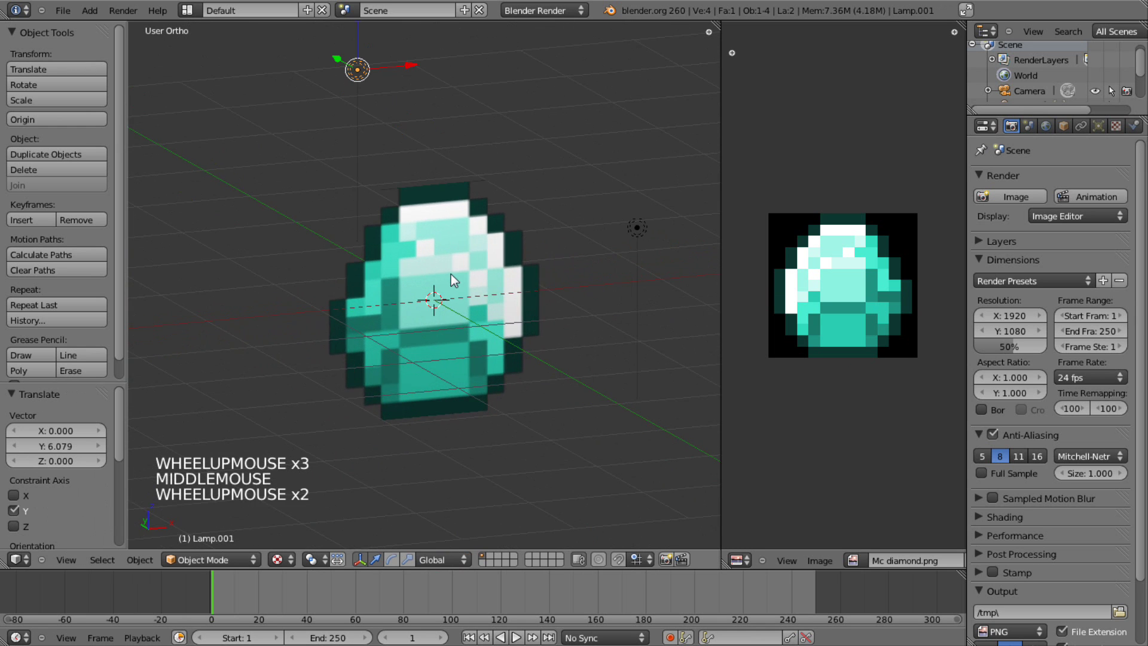
key("KP_1")
scroll(496, 307, "up", 3)
scroll(496, 315, "down", 3)
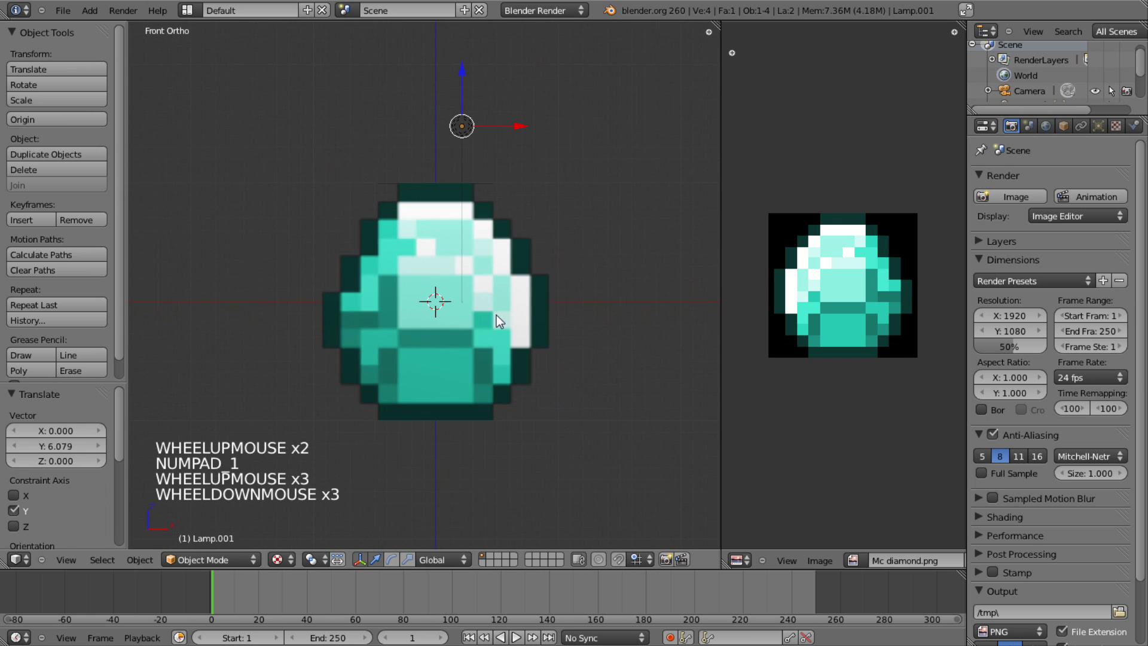
Subdivide the plane in Edit Mode, raising the cuts to 6 for a 7×7 grid
key("Tab")
right_click(434, 287)
key("Tab")
scroll(376, 273, "up", 2)
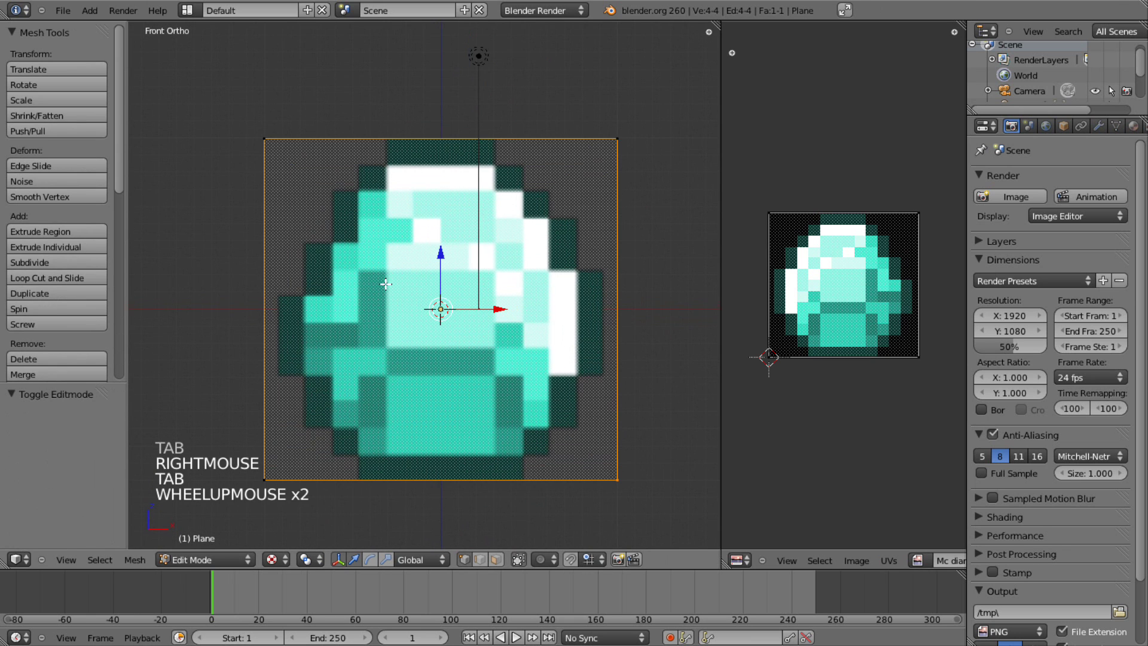
key("w")
key("w")
key("w")
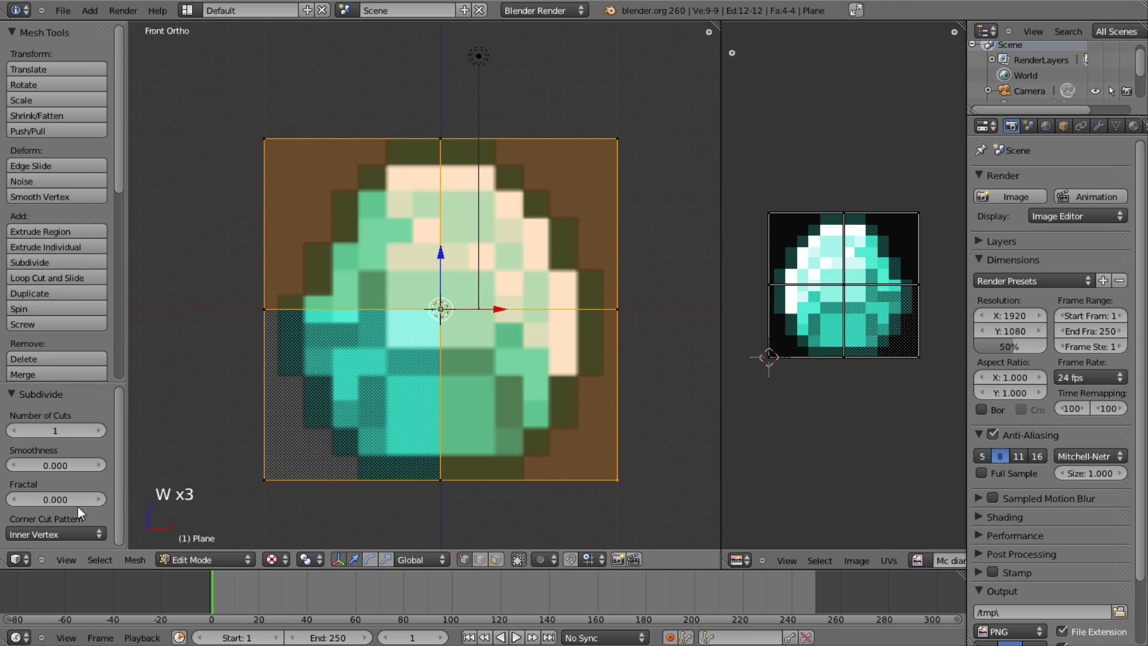
left_click(102, 431)
left_click(101, 431)
left_click(102, 431)
left_click(102, 431)
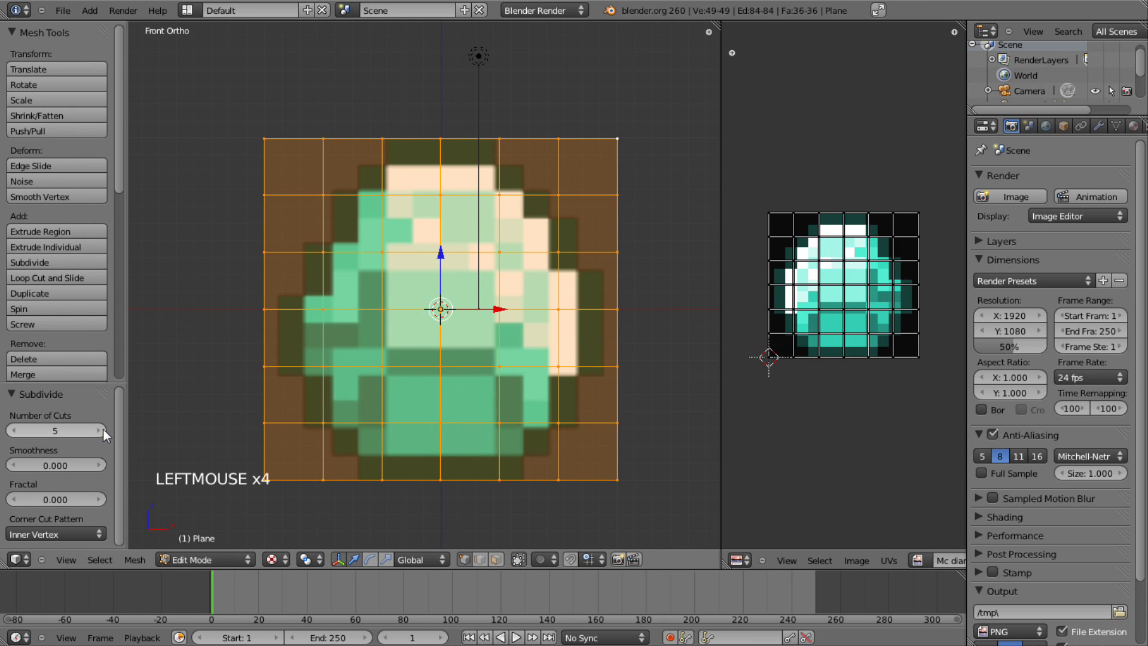
left_click(102, 431)
Switch to face select and delete the top-left corner face
key("a")
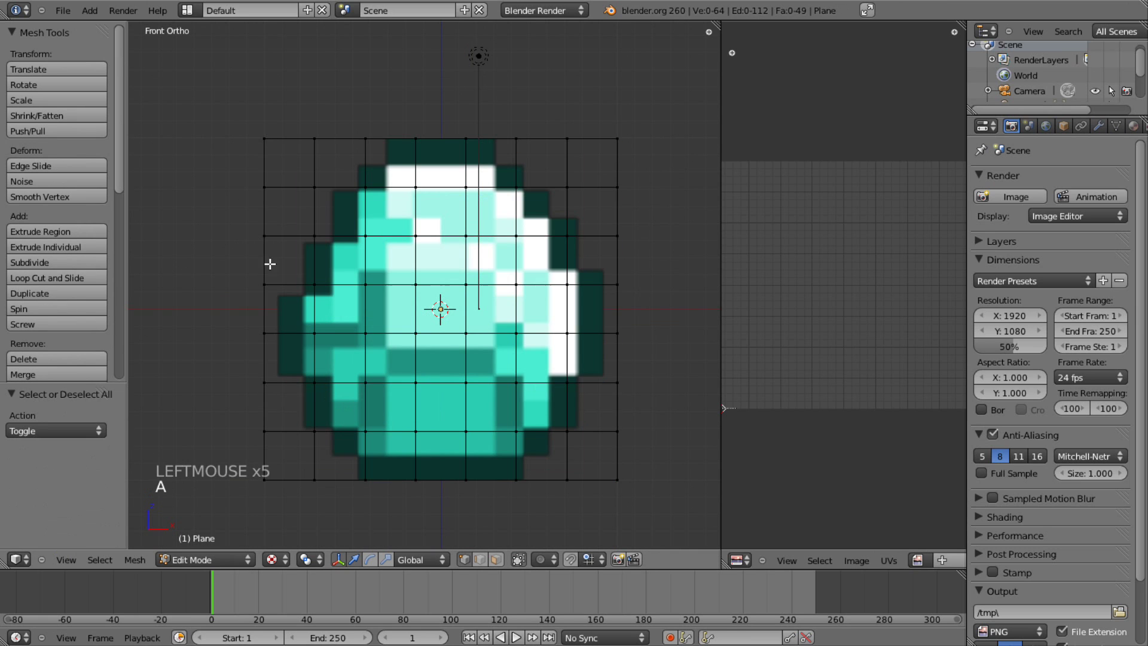
right_click(314, 236)
right_click(315, 236)
left_click(496, 559)
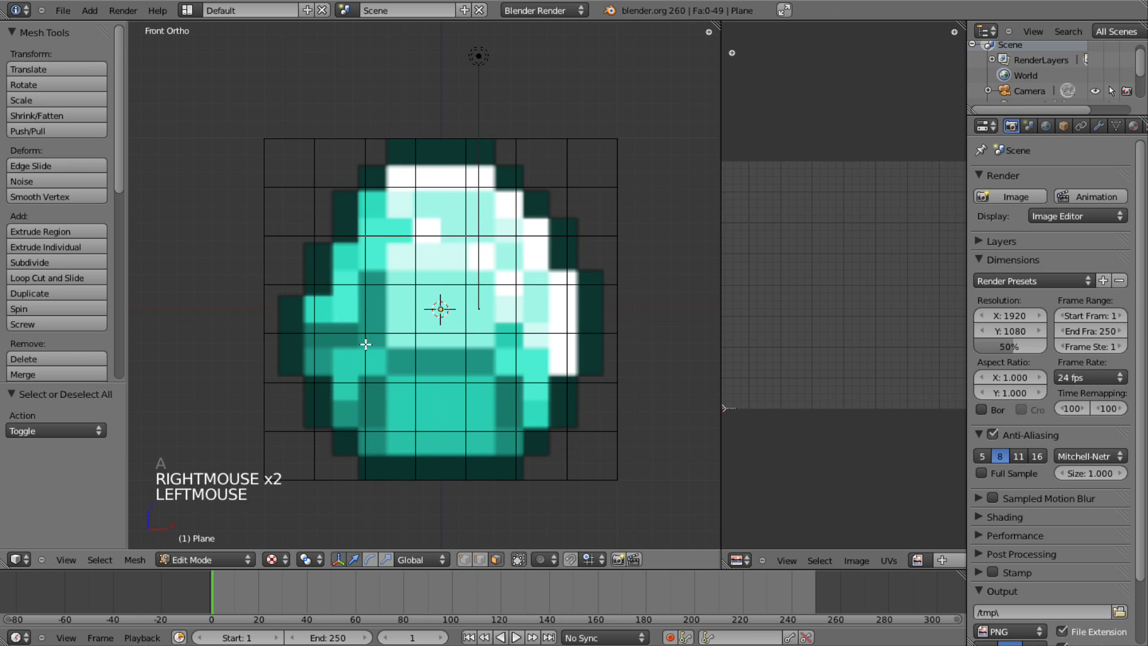
right_click(341, 307)
right_click(341, 306)
right_click(326, 258)
right_click(330, 225)
middle_click_drag(388, 237, 402, 243, "shift")
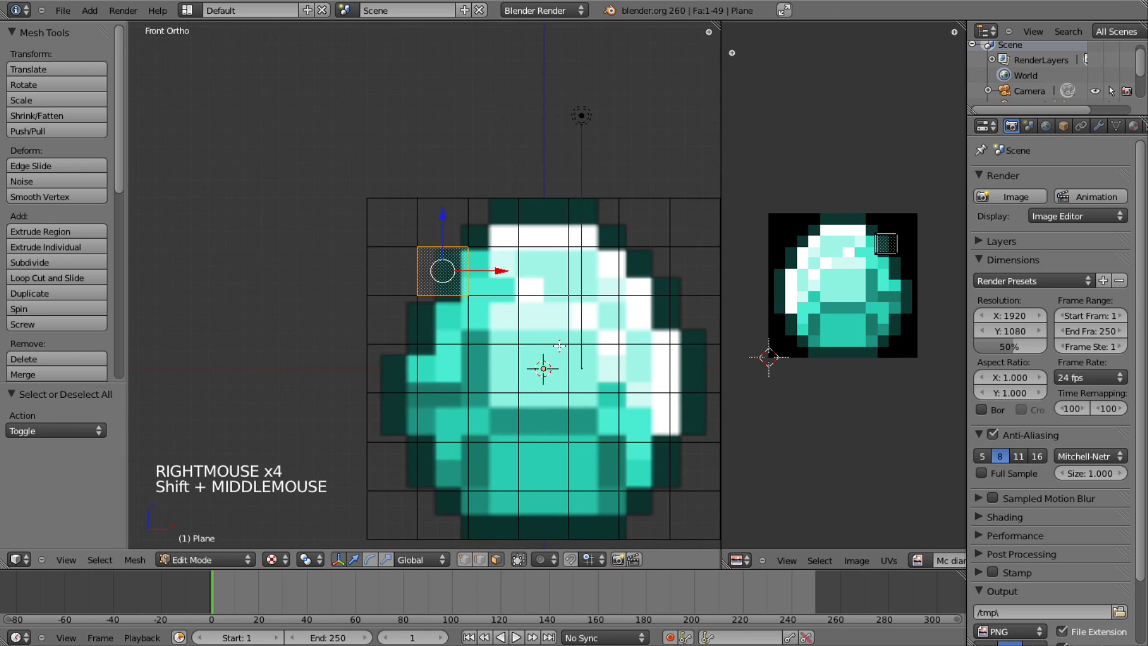
scroll(529, 236, "up", 3)
right_click(444, 179)
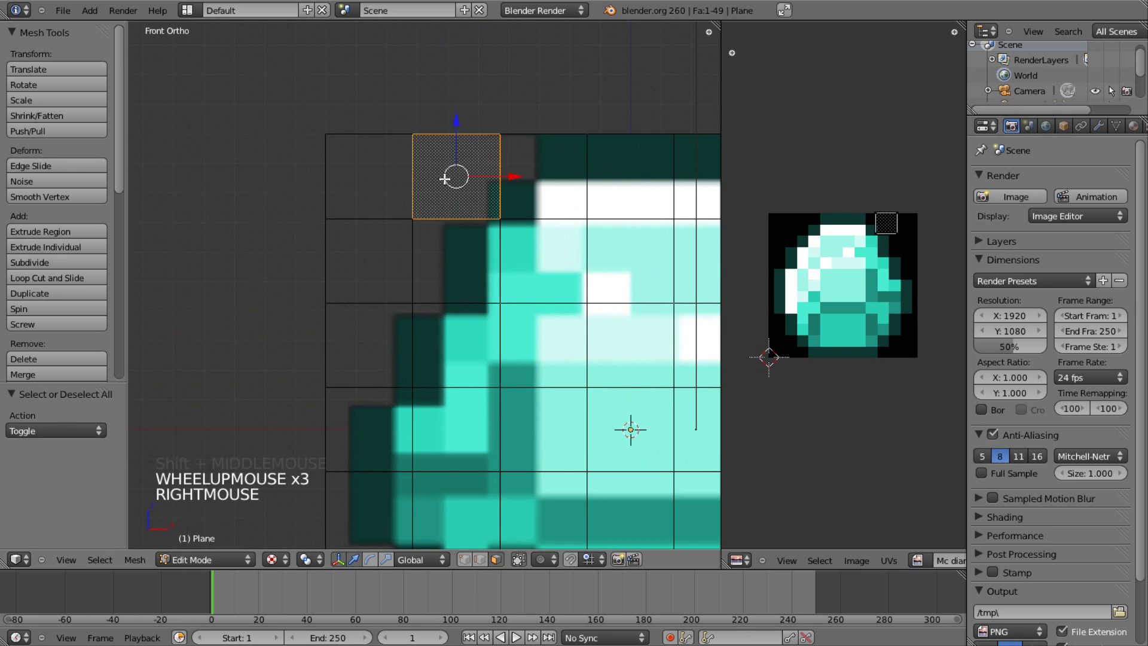
right_click(401, 186)
key("x")
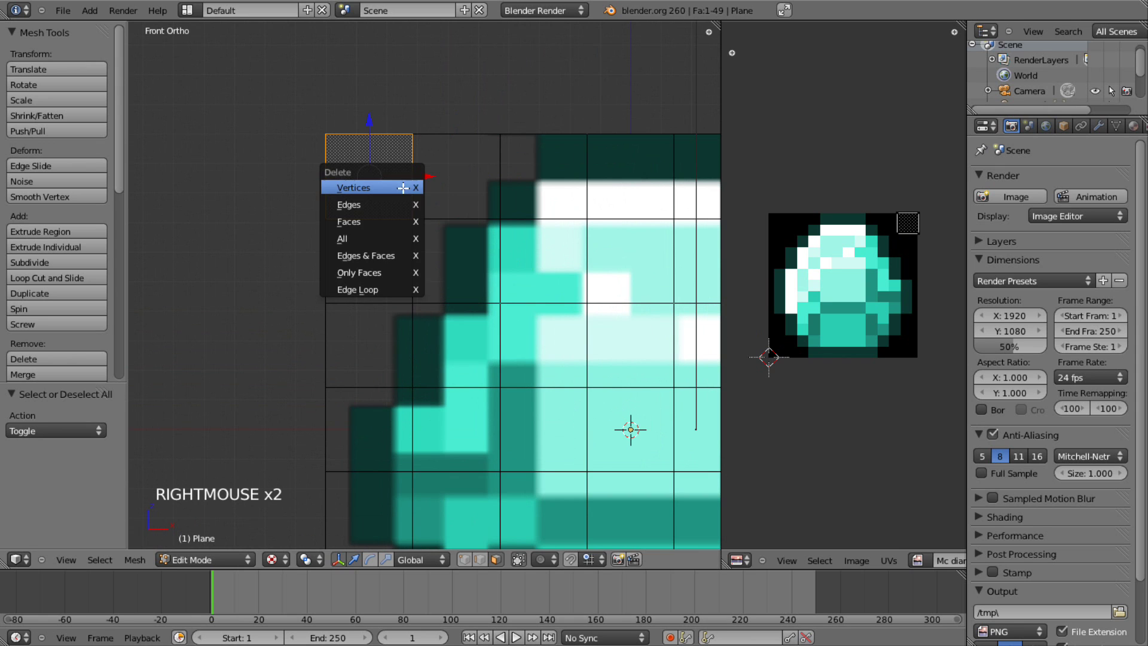
left_click(405, 221)
Delete the left-edge face below it and the bottom-left corner face
middle_click_drag(469, 435, 505, 355, "ctrl")
right_click(395, 281)
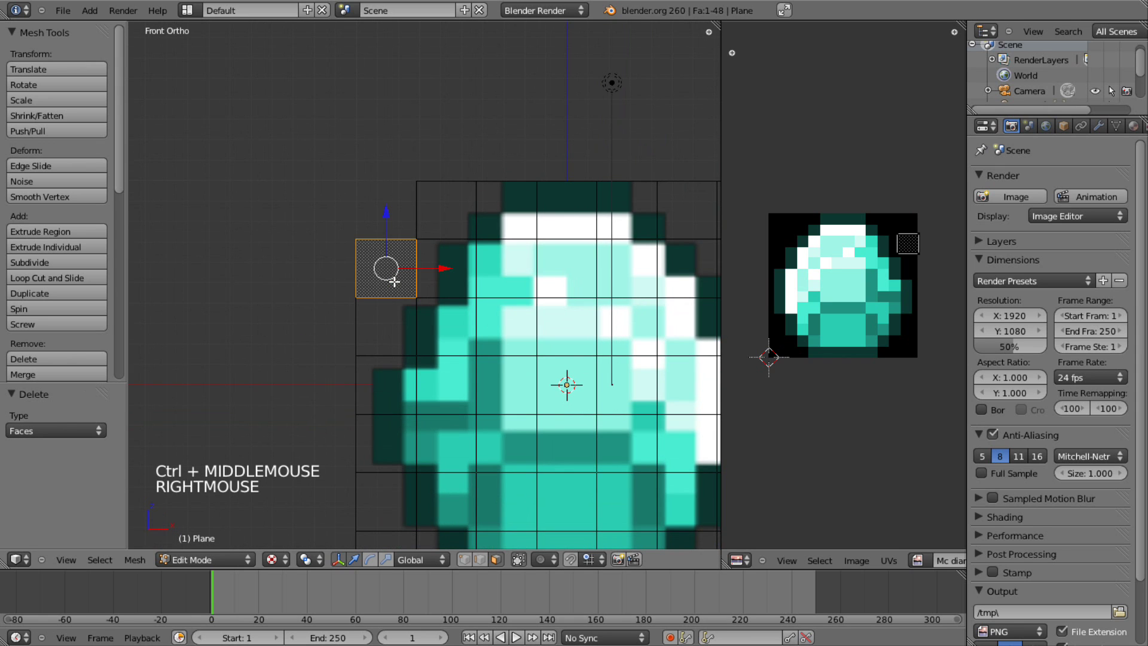
key("Delete")
left_click(394, 276)
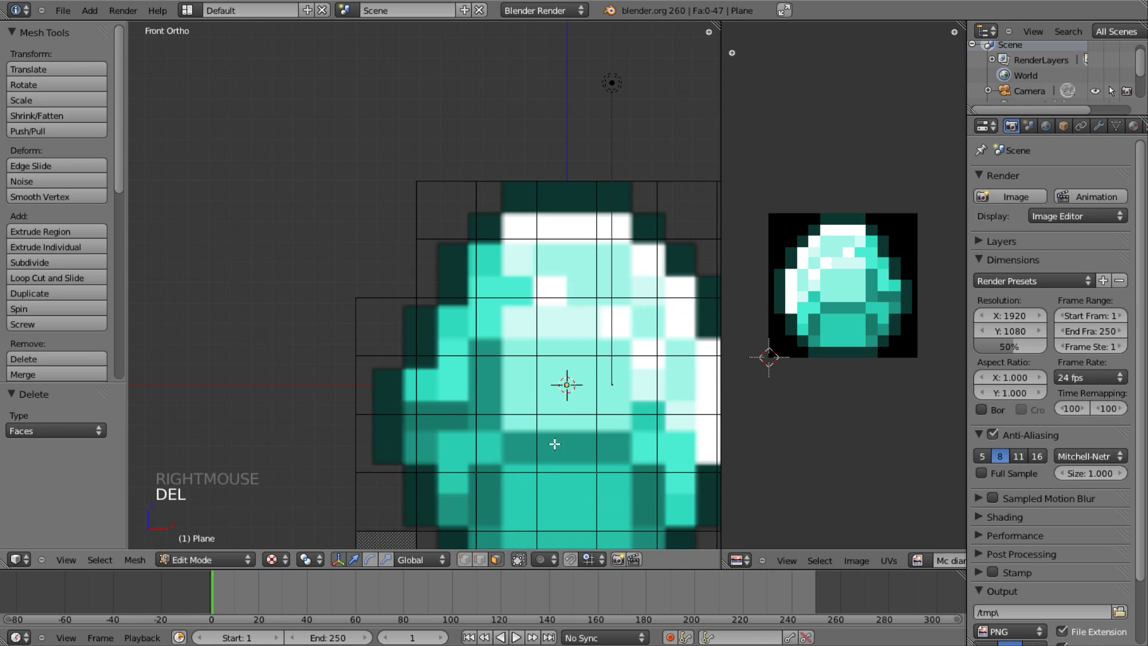
middle_click_drag(556, 444, 560, 327, "shift")
right_click(381, 477)
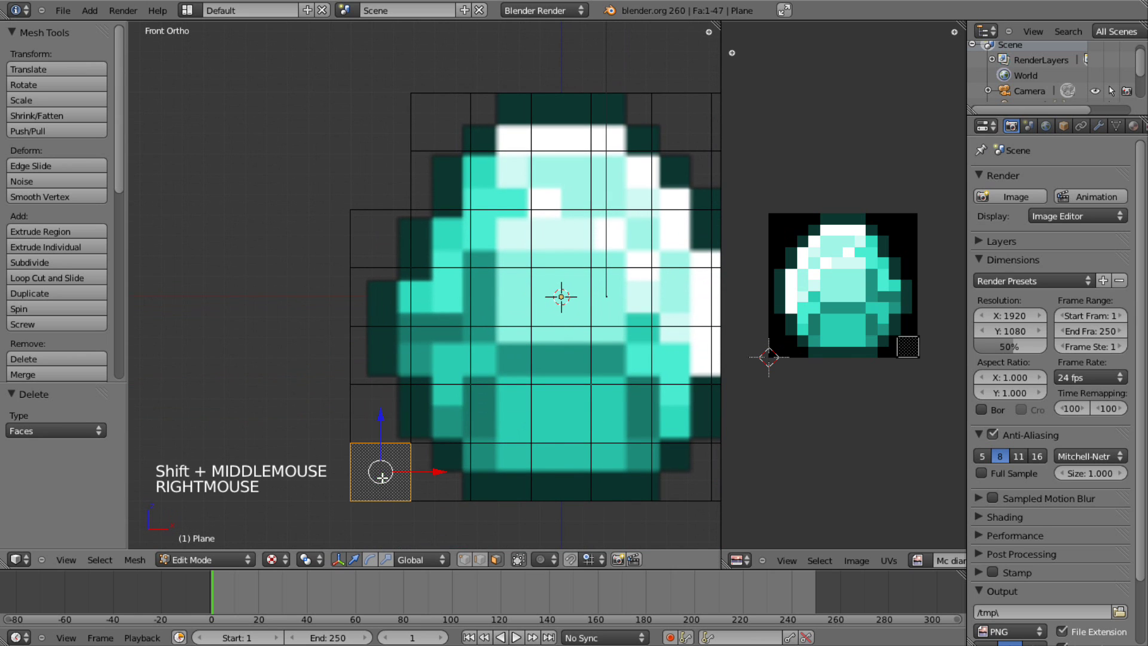
key("Delete")
left_click(381, 477)
Delete the bottom-right and top-right corner faces
middle_click_drag(525, 479, 410, 471, "shift")
right_click(524, 472)
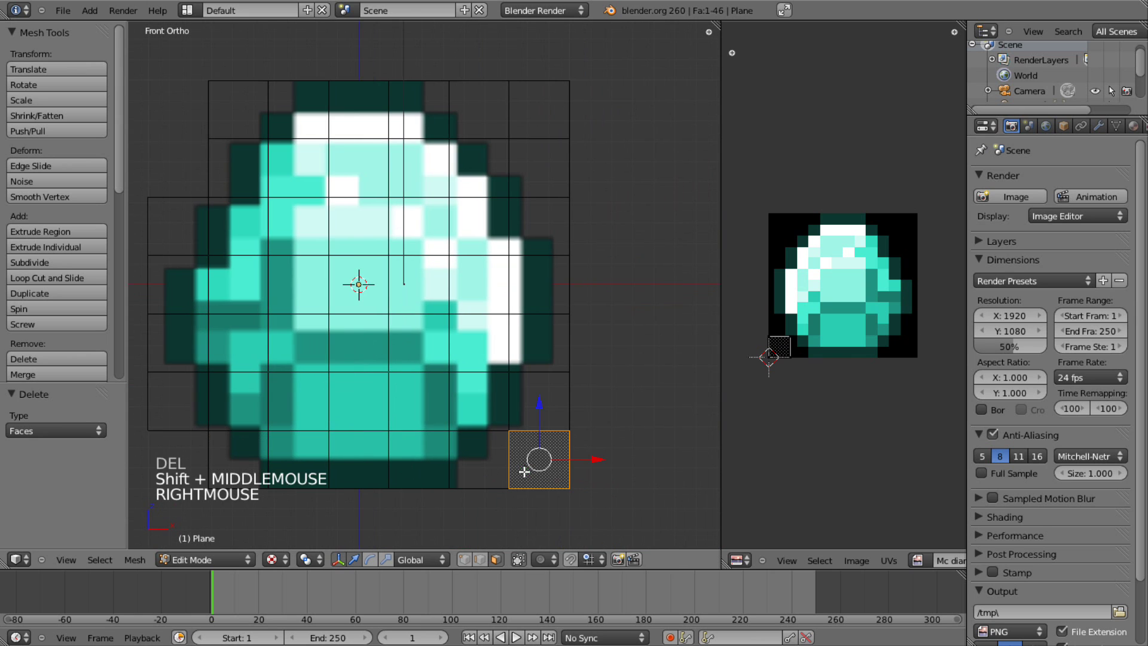
key("Delete")
left_click(524, 475)
right_click(545, 182)
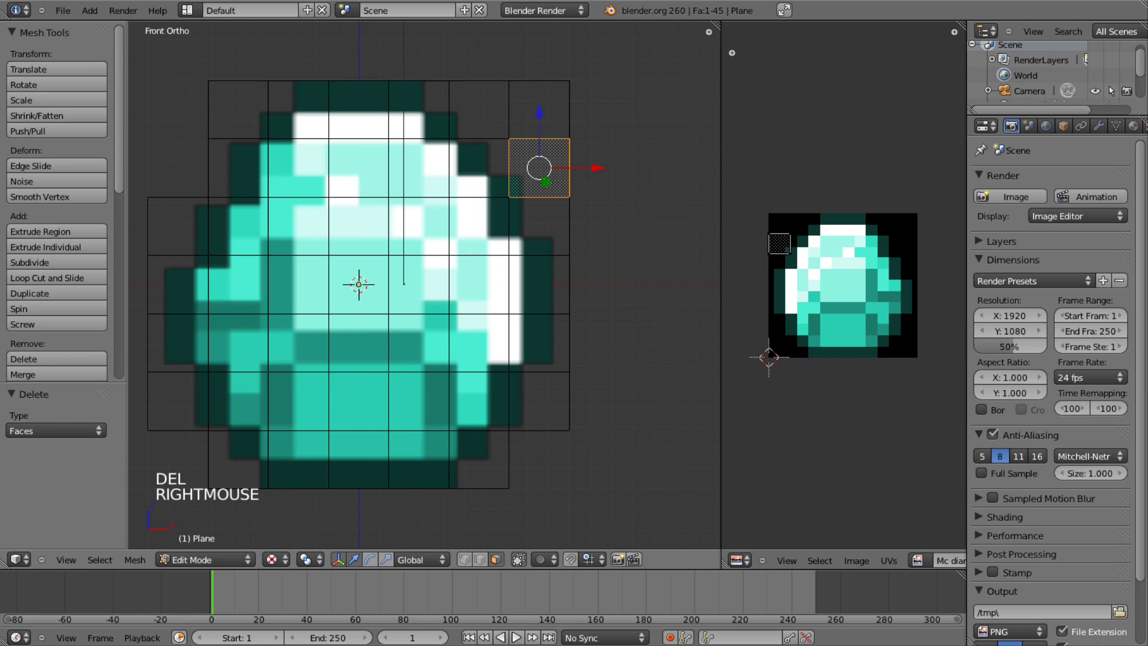
right_click(541, 170)
key("Delete")
left_click(542, 129)
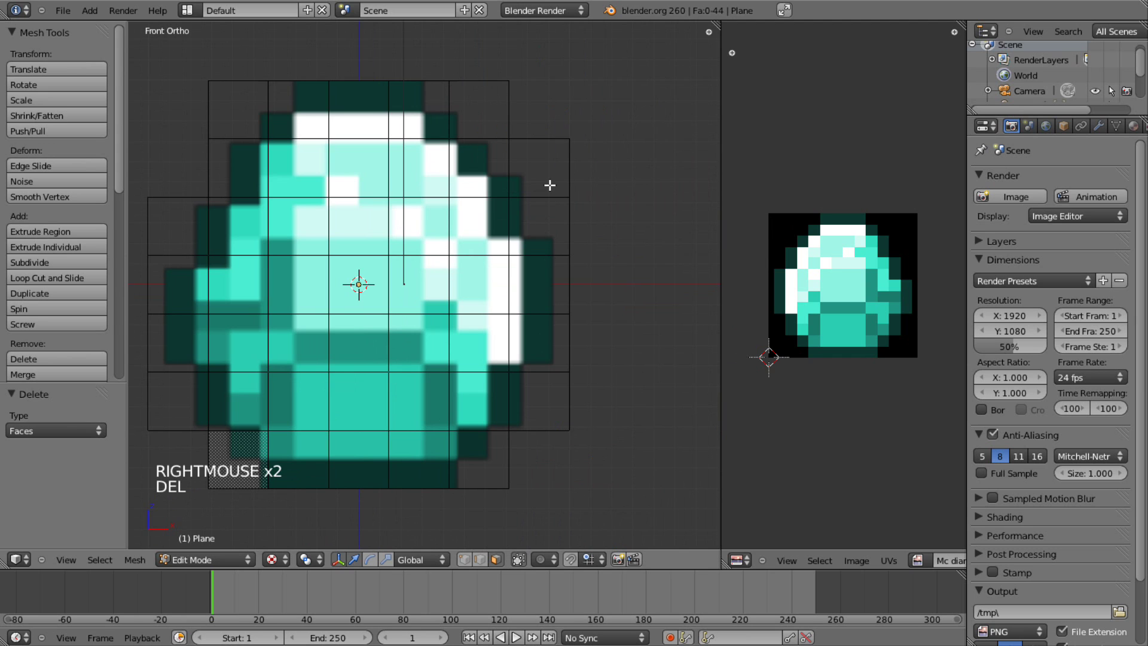
Select all faces and subdivide the plane into a finer grid
key("a")
key("w")
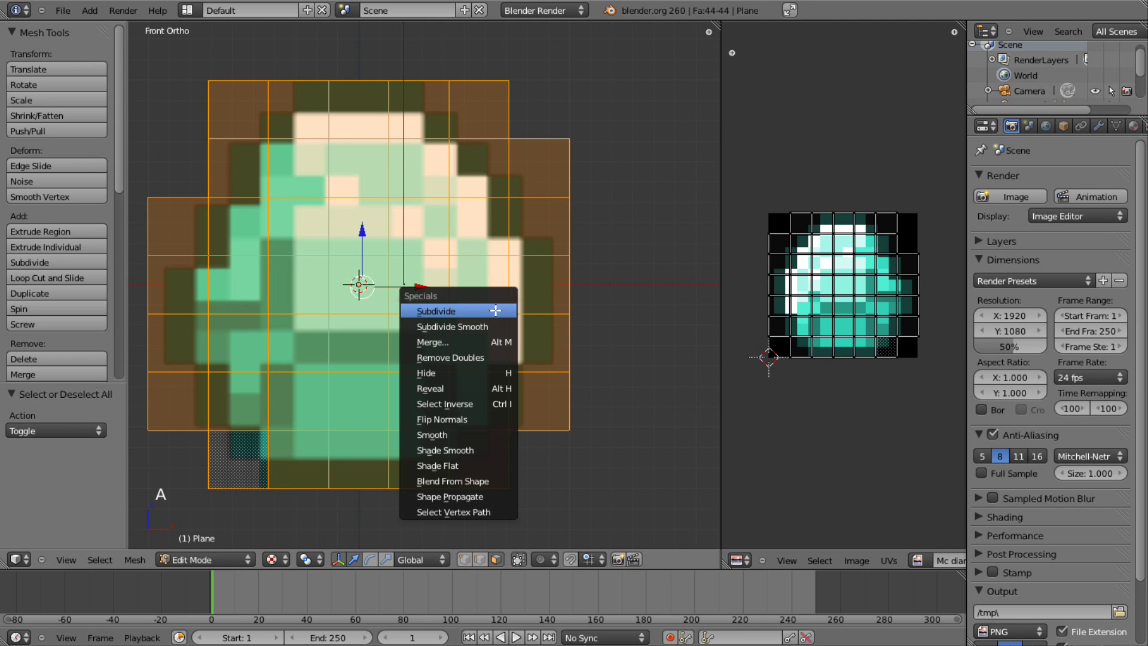
left_click(480, 307)
Select the empty corner faces along the top-left and top-right of the diamond
right_click(224, 95)
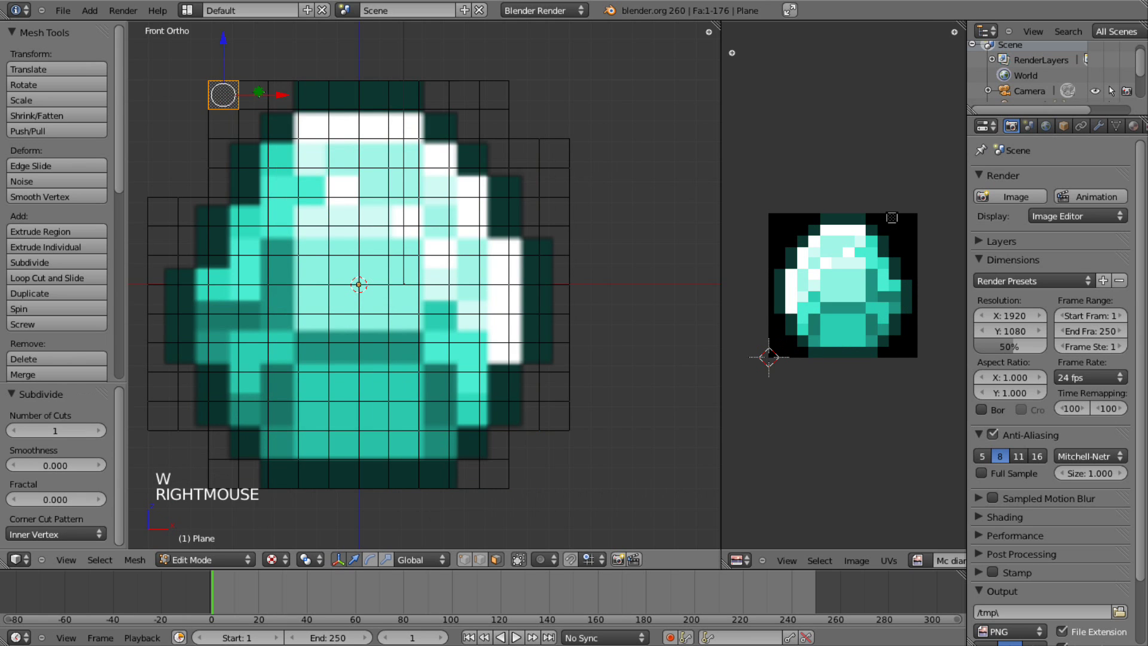
right_click(254, 95, "shift")
right_click(234, 126, "shift")
right_click(465, 95, "shift")
right_click(494, 95, "shift")
right_click(497, 124, "shift")
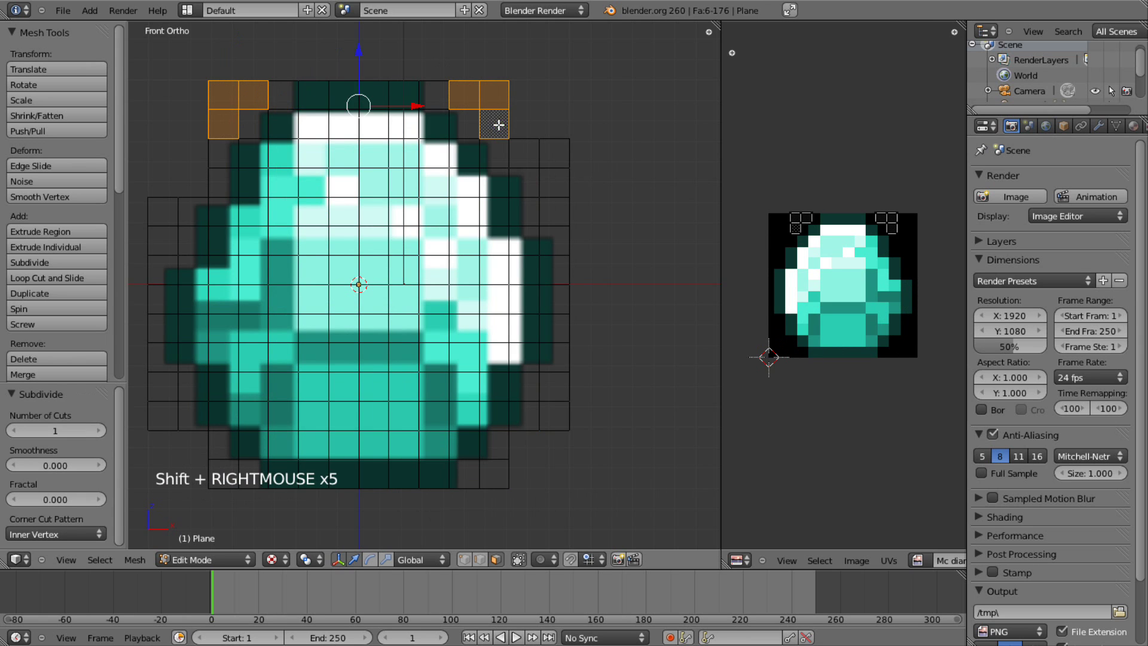
right_click(556, 153, "shift")
right_click(522, 153, "shift")
right_click(554, 188, "shift")
right_click(555, 213, "shift")
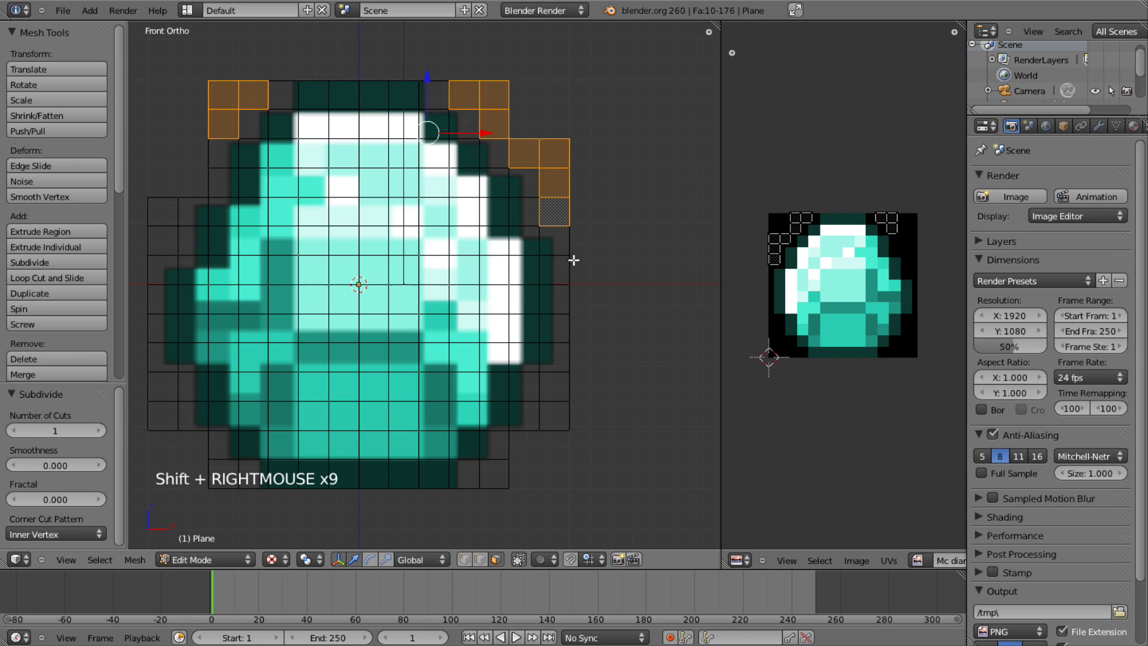
Add the lower and left empty faces, then delete all 18 selected faces
right_click(557, 385, "shift")
right_click(551, 421, "shift")
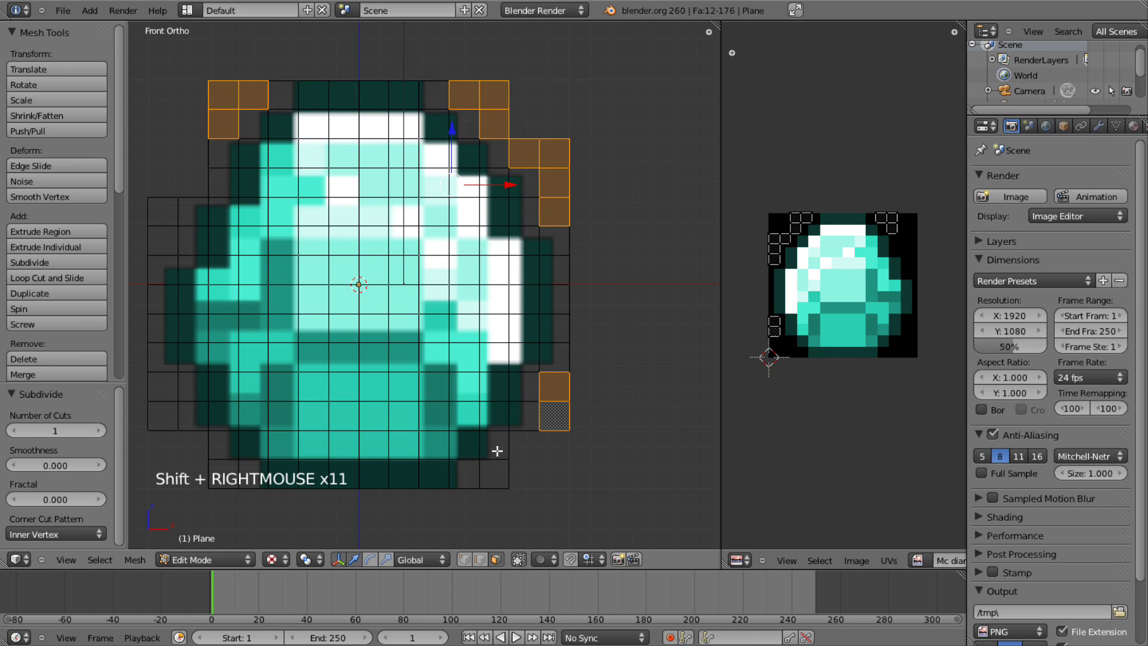
right_click(494, 473, "shift")
right_click(226, 474, "shift")
right_click(162, 412, "shift")
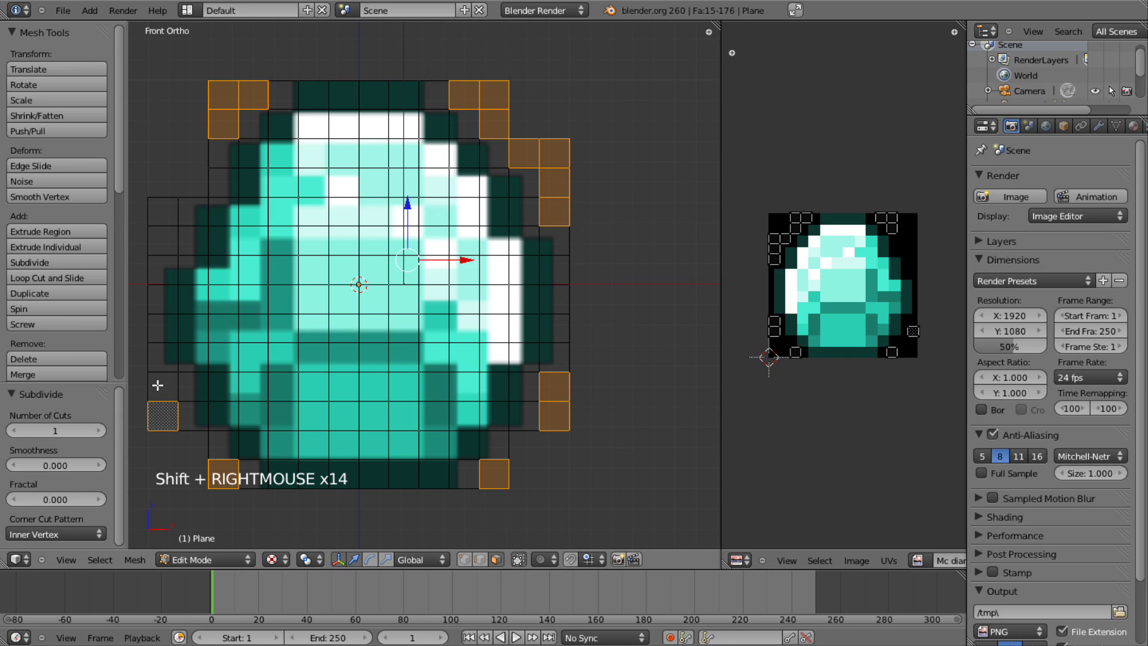
right_click(157, 386, "shift")
right_click(161, 239, "shift")
right_click(159, 216, "shift")
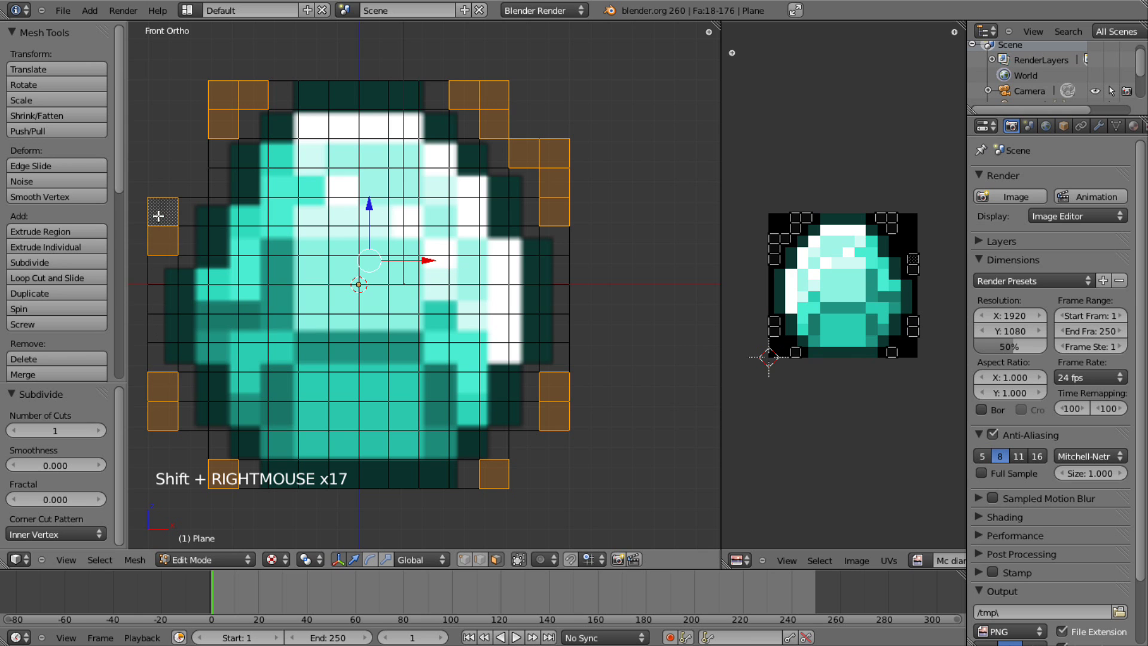
key("Delete")
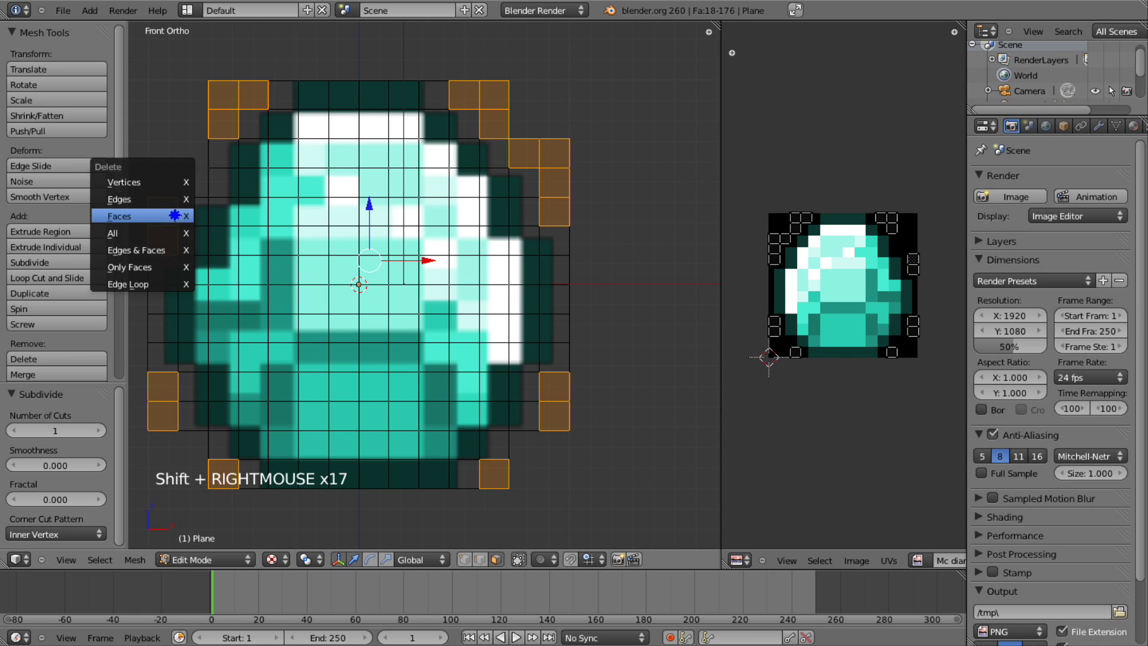
left_click(175, 216)
middle_click_drag(371, 264, 432, 270, "shift")
Select all faces and subdivide the plane into a finer grid again
scroll(431, 270, "up", 1)
key("a")
scroll(413, 263, "down", 1)
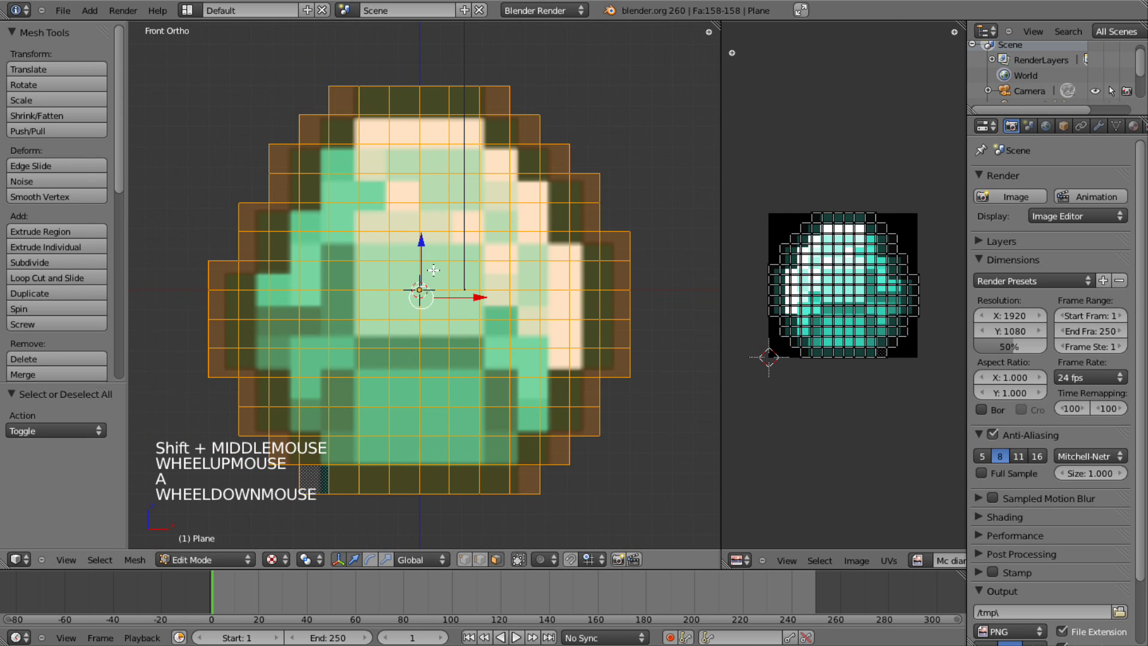
key("w")
key("w")
scroll(258, 308, "up", 2)
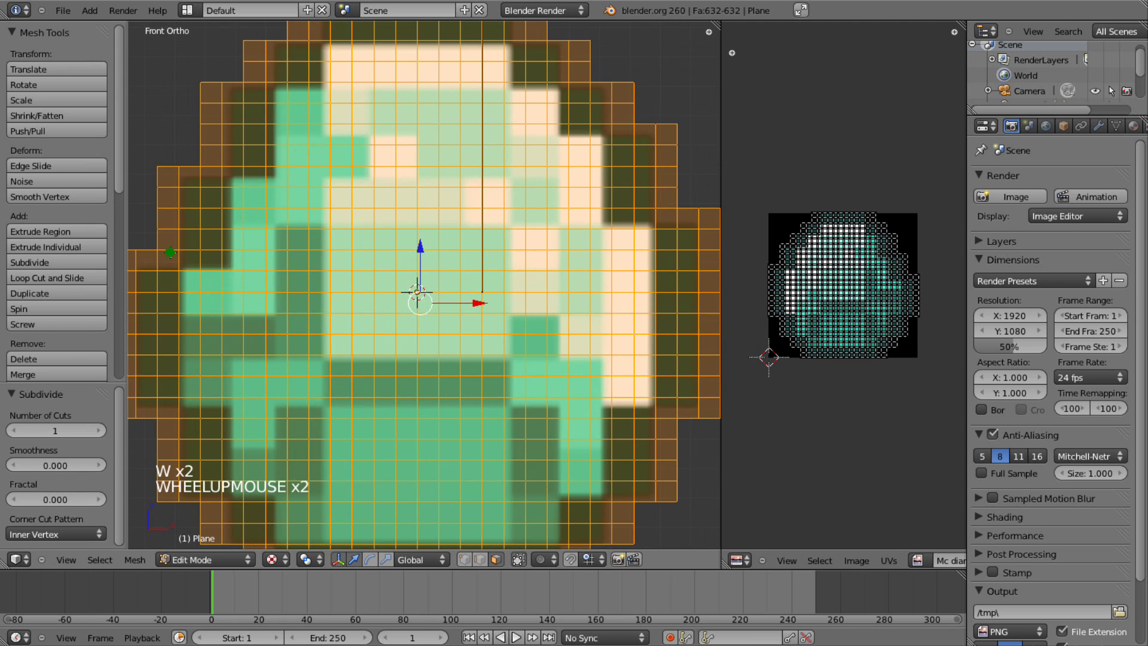
Select the stepped outline faces outside the gem along the upper-left diagonal
right_click(171, 252)
middle_click_drag(171, 252, 284, 284, "shift")
right_click(281, 271, "shift")
right_click(282, 249, "shift")
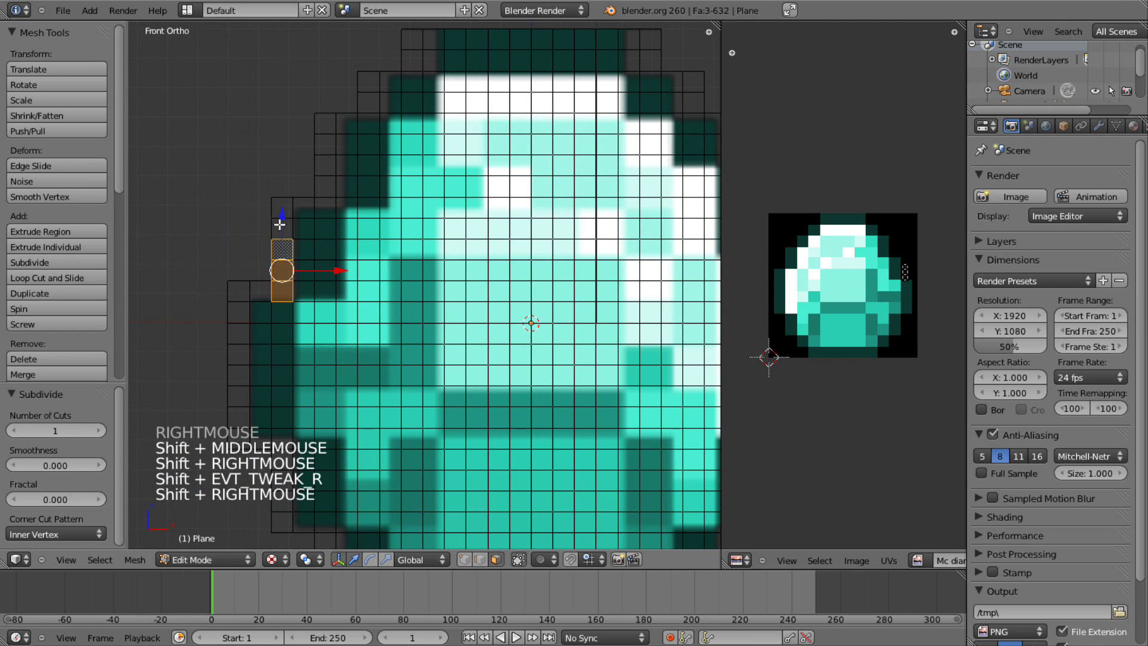
right_click(281, 228, "shift")
right_click(280, 208, "shift")
right_click(324, 187, "shift")
right_click(324, 165, "shift")
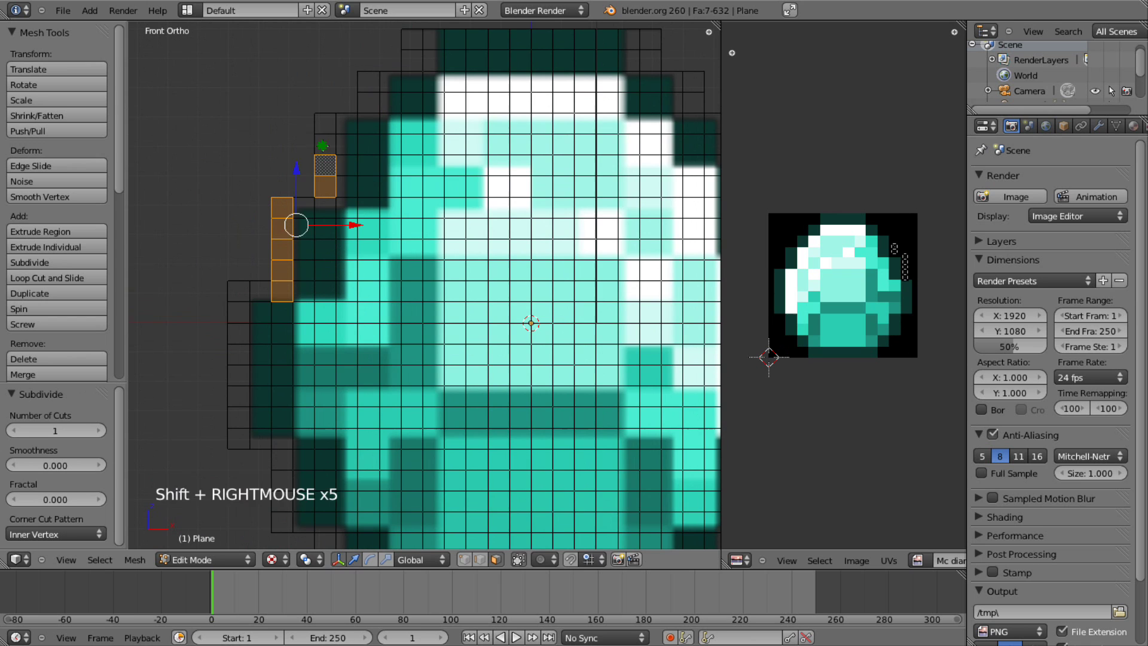
right_click(324, 145, "shift")
right_click(325, 124, "shift")
middle_click_drag(410, 202, 440, 305, "shift")
right_click(406, 205, "shift")
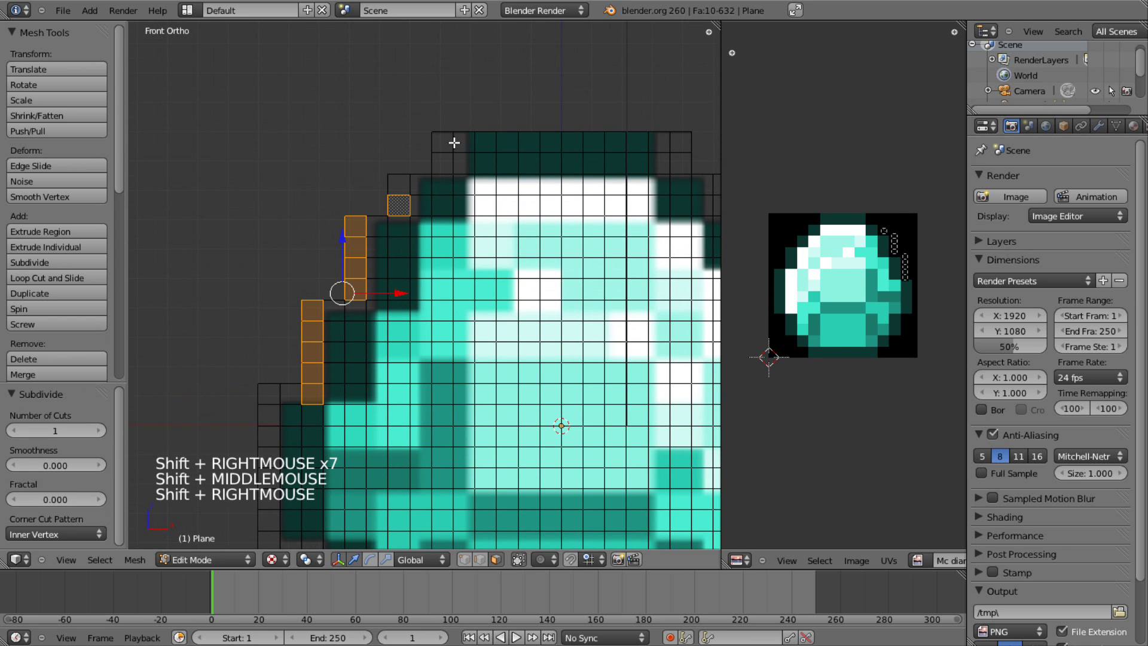
right_click(399, 184, "shift")
right_click(442, 162, "shift")
right_click(464, 142, "shift")
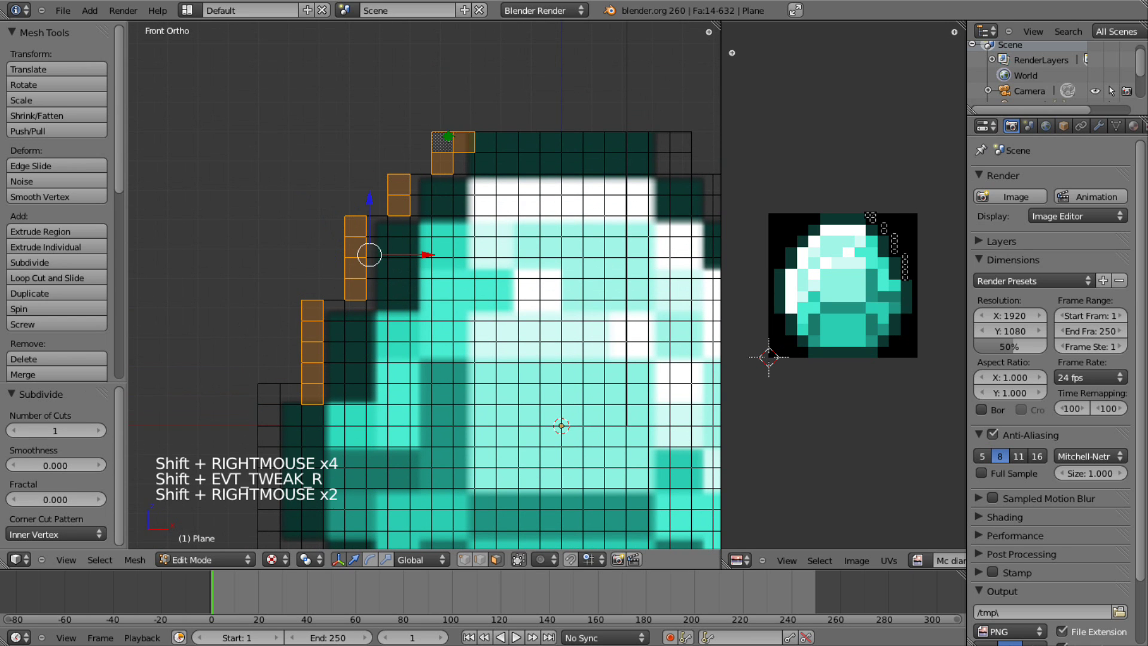
Add the outline faces down the upper-right edge and right side
right_click(678, 146, "shift")
middle_click_drag(678, 146, 619, 144, "shift")
right_click(544, 148, "shift")
right_click(544, 169, "shift")
right_click(586, 189, "shift")
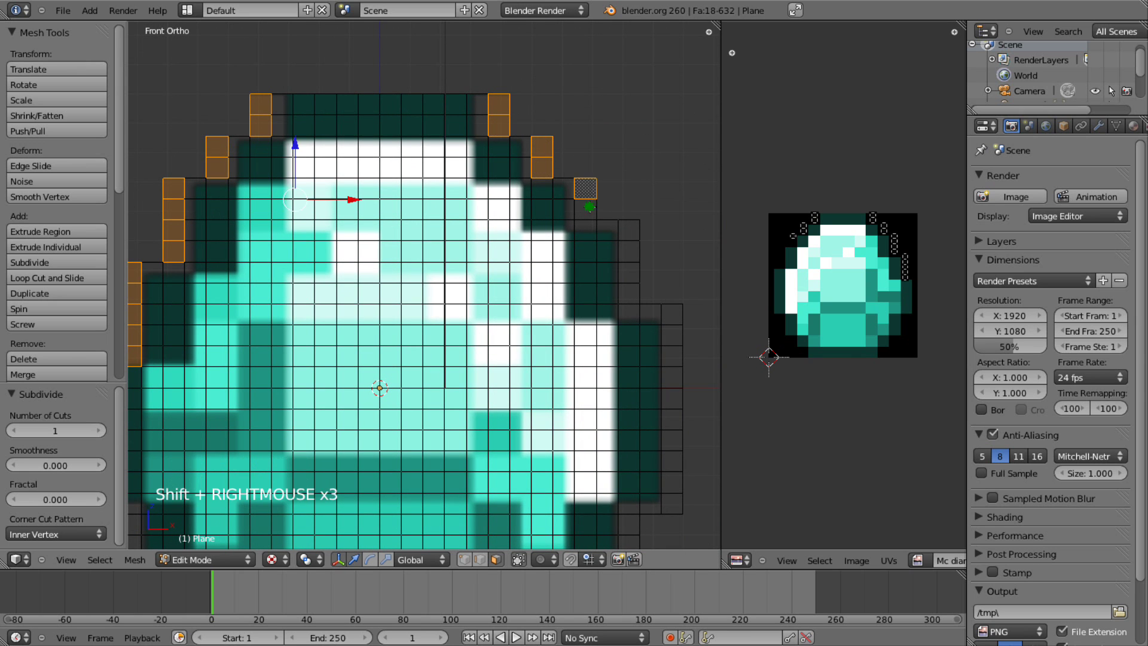
right_click(586, 210, "shift")
right_click(631, 231, "shift")
right_click(633, 270, "shift")
right_click(629, 293, "shift")
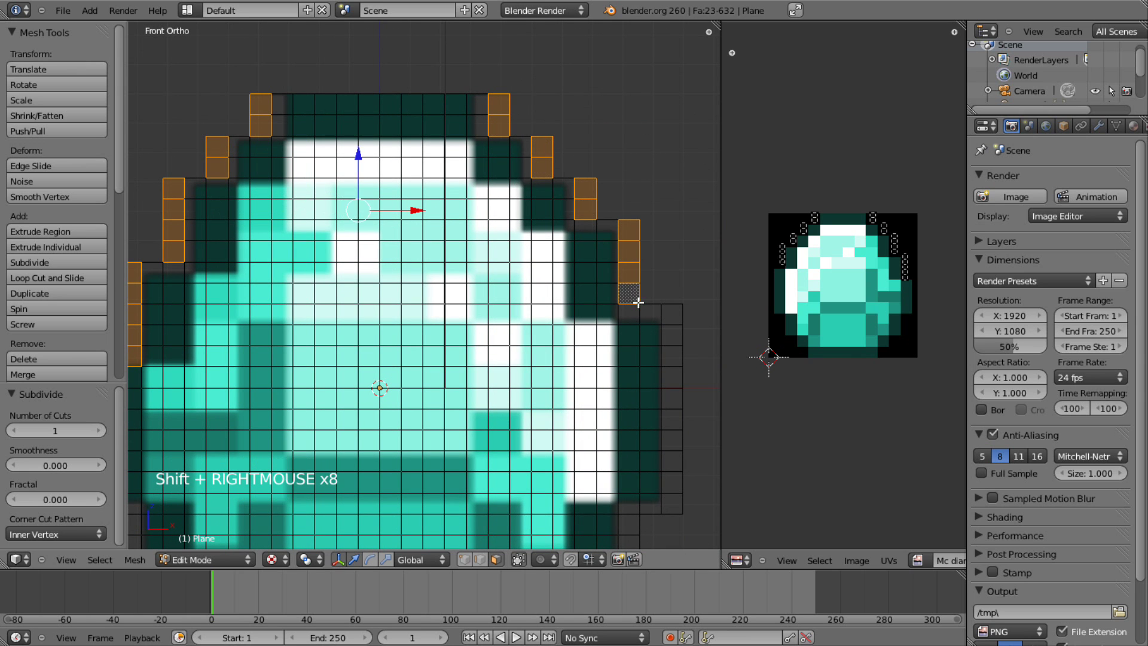
right_click(629, 314, "shift")
right_click(671, 314, "shift")
right_click(653, 311, "shift")
right_click(671, 377, "shift")
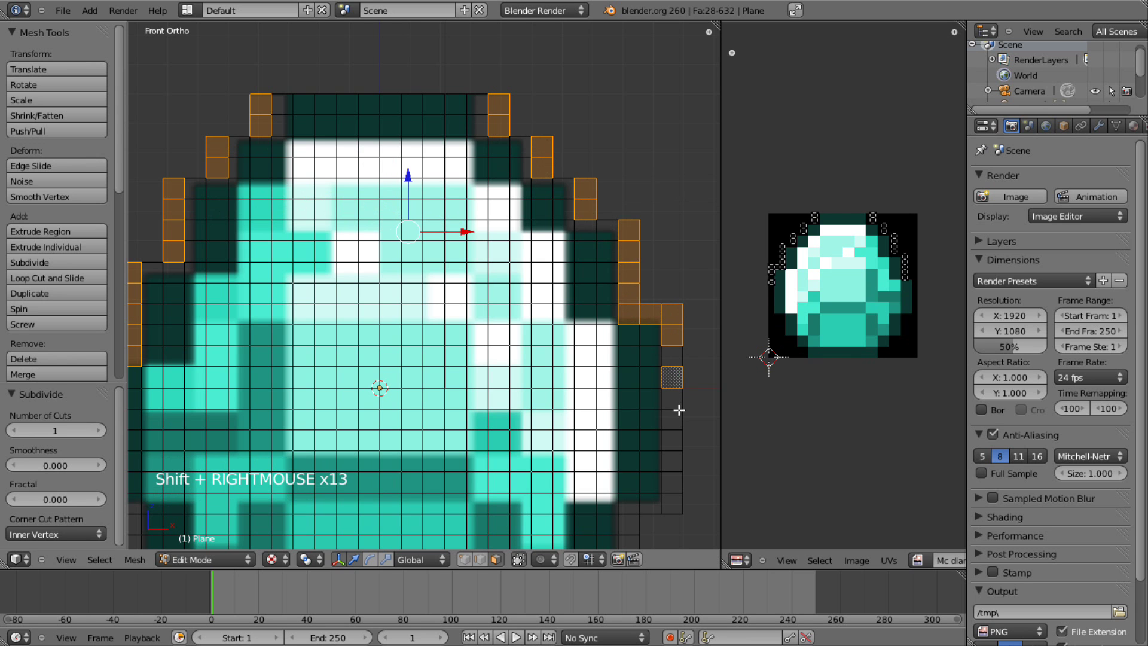
right_click(671, 419, "shift")
right_click(674, 359, "shift")
right_click(678, 443, "shift")
right_click(673, 482, "shift")
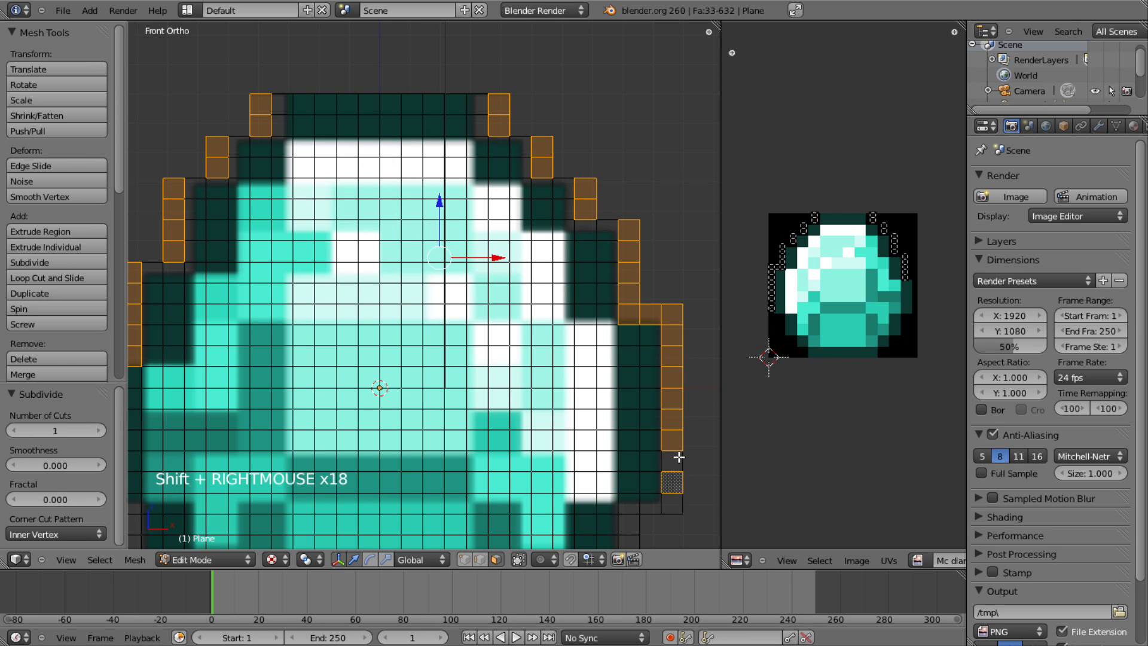
Add the stepped outline faces along the lower-right edge
middle_click_drag(666, 521, 670, 345, "shift")
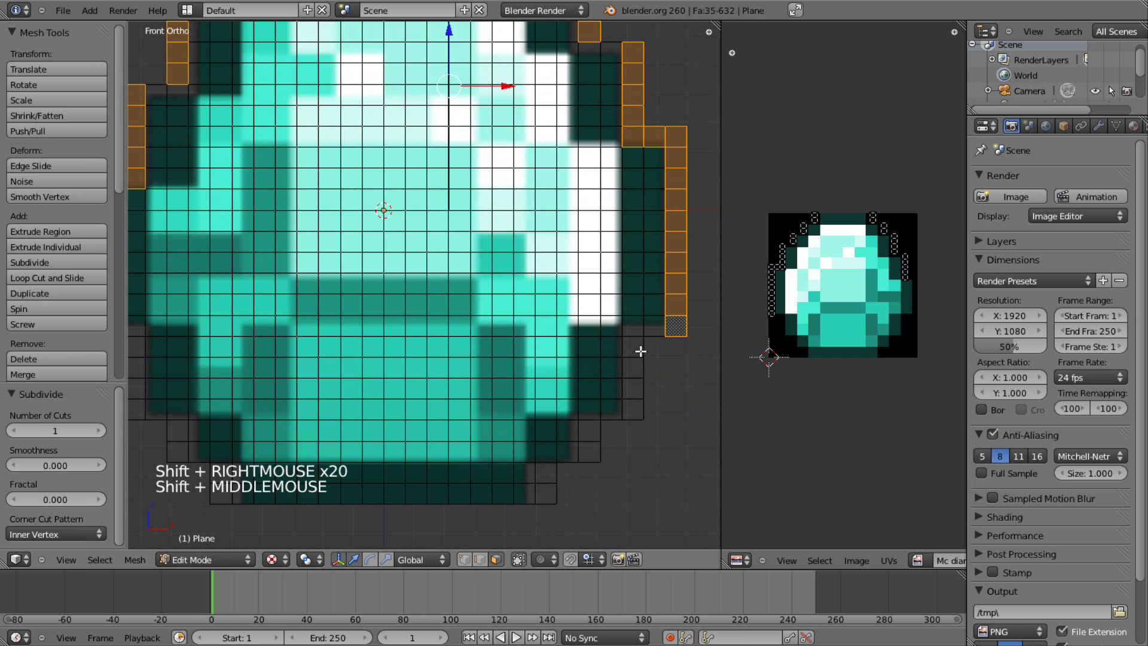
right_click(638, 347, "shift")
right_click(634, 346, "shift")
right_click(633, 346, "shift")
right_click(633, 367, "shift")
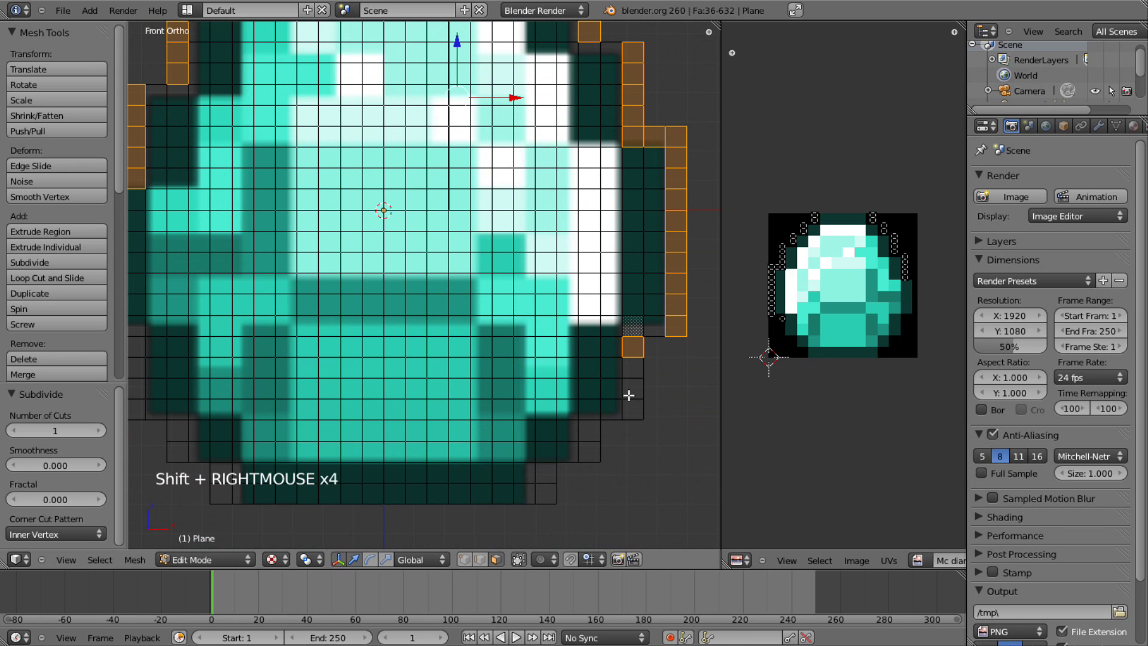
right_click(634, 386, "shift")
right_click(634, 389, "shift")
right_click(637, 407, "shift")
right_click(589, 432, "shift")
right_click(589, 453, "shift")
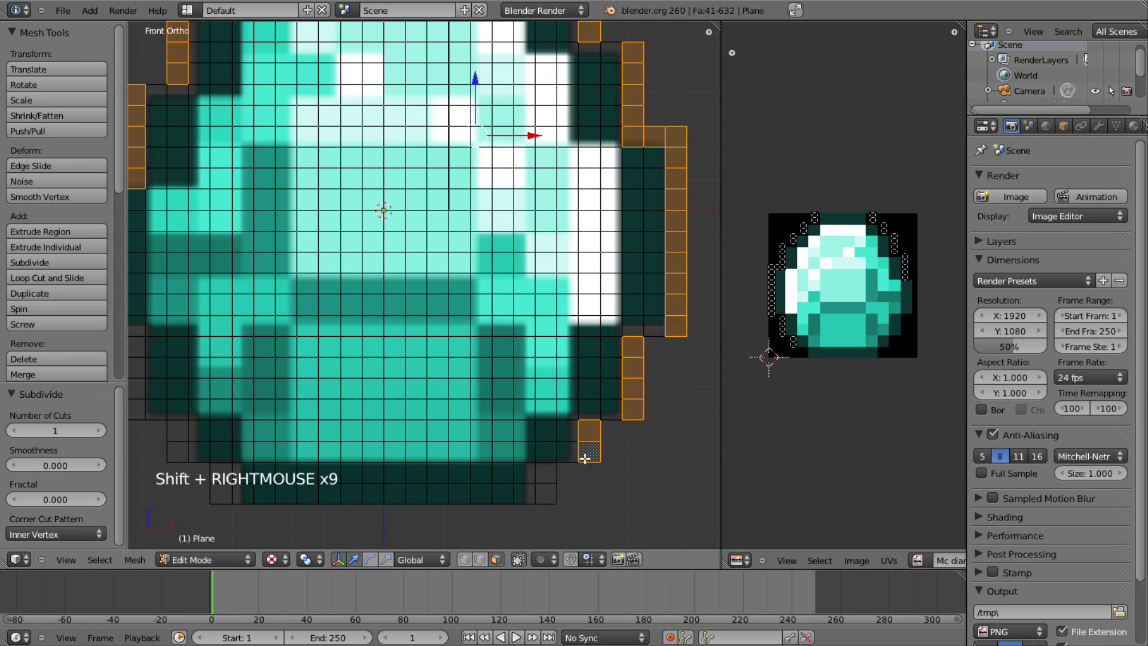
right_click(546, 472, "shift")
right_click(546, 494, "shift")
Add the outline faces along the lower-left steps and far-left column
middle_click_drag(546, 494, 502, 429, "shift")
right_click(491, 428, "shift")
right_click(491, 448, "shift")
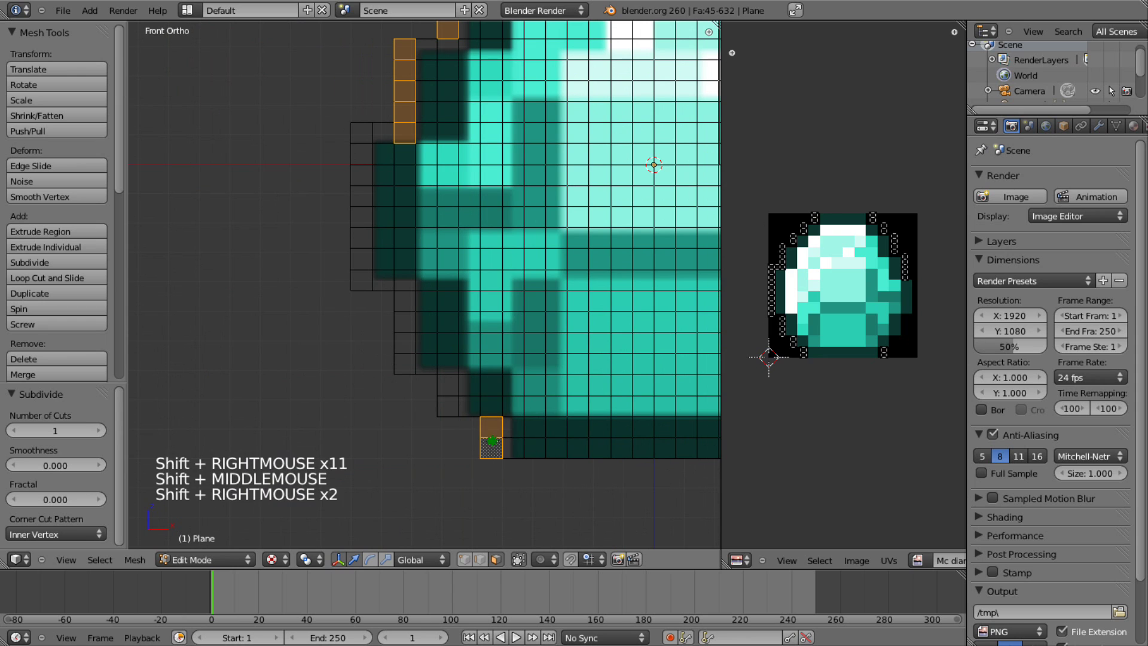
right_click(449, 387, "shift")
right_click(448, 407, "shift")
right_click(405, 326, "shift")
right_click(404, 355, "shift")
right_click(403, 353, "shift")
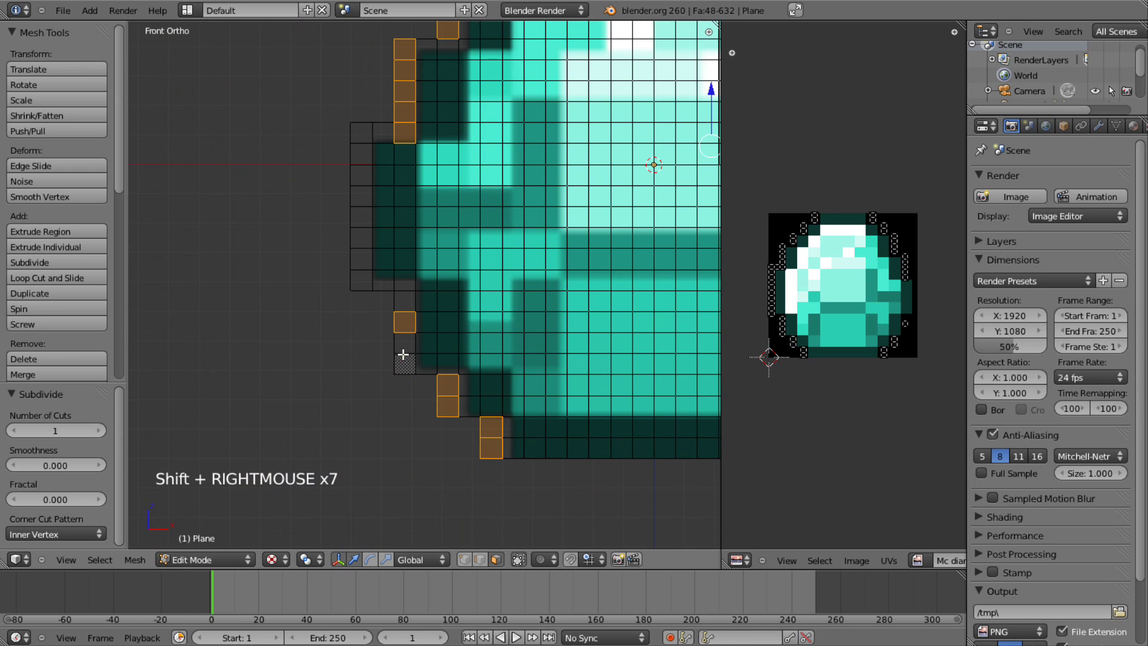
right_click(405, 363, "shift")
right_click_drag(405, 354, 405, 345, "shift")
right_click(405, 344, "shift")
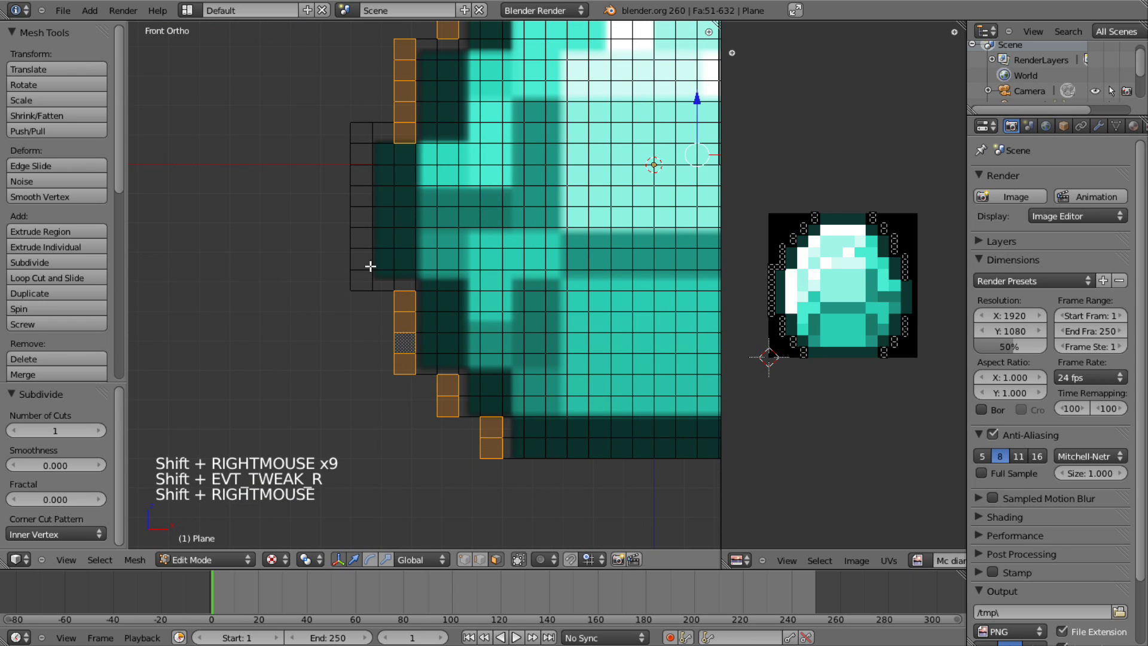
right_click(361, 279, "shift")
right_click(361, 259, "shift")
right_click_drag(361, 257, 360, 239, "shift")
right_click(360, 237, "shift")
right_click(361, 216, "shift")
right_click(361, 196, "shift")
right_click(361, 175, "shift")
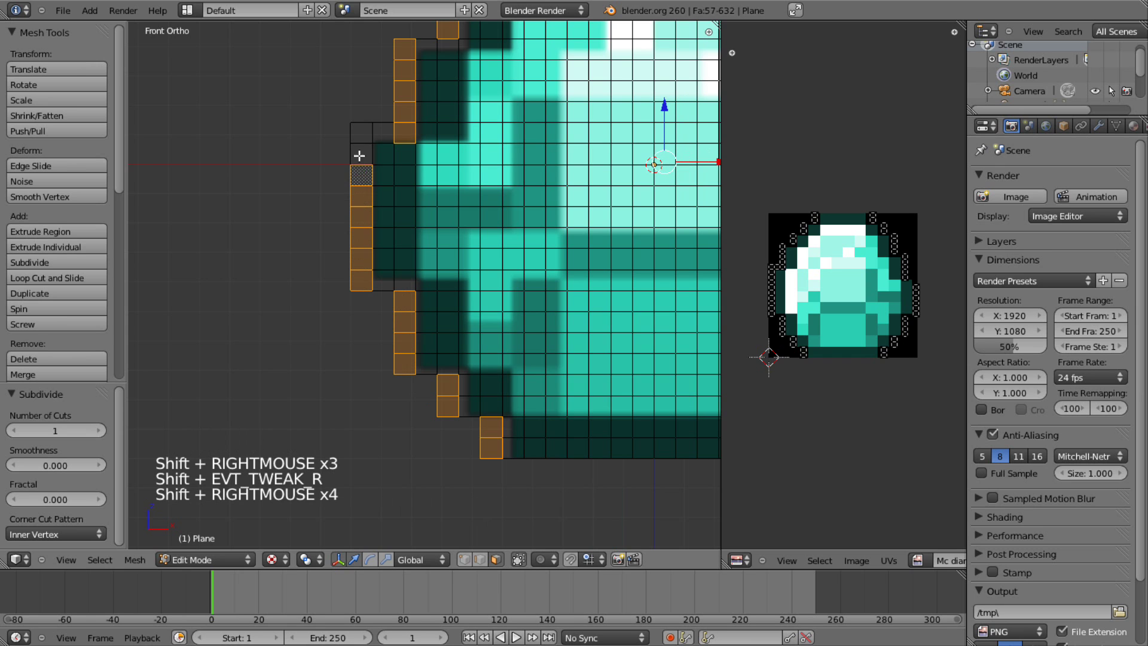
right_click(361, 153, "shift")
right_click(360, 134, "shift")
right_click(378, 130, "shift")
Delete the 60 selected outline faces and return to Object Mode
key("Delete")
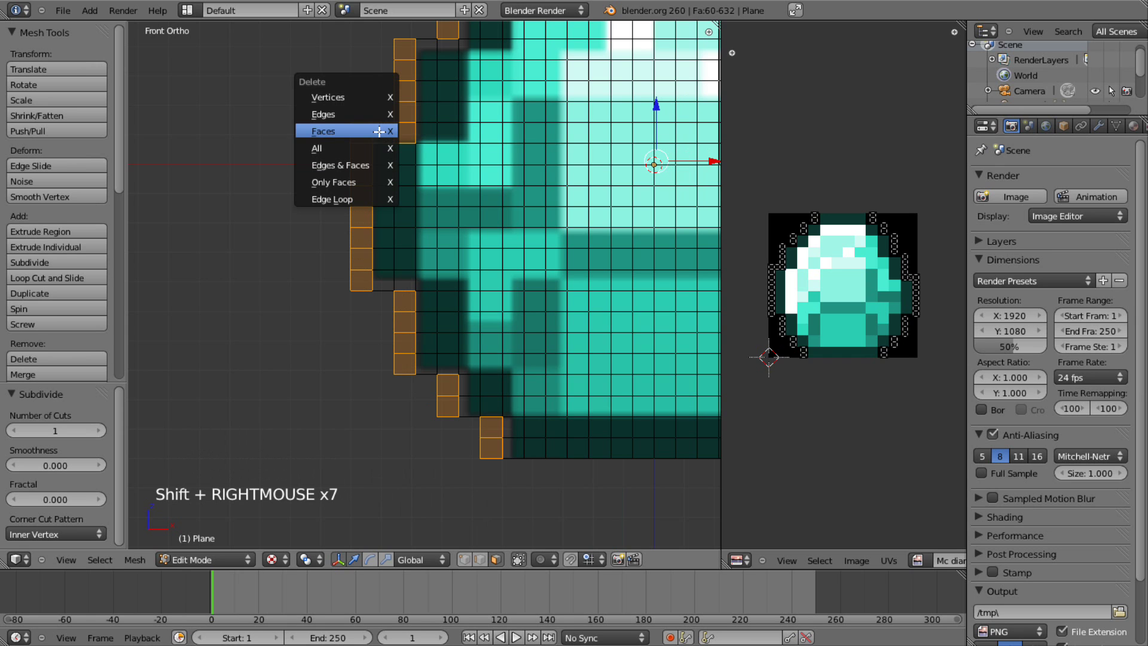
left_click(372, 135)
middle_click_drag(372, 137, 598, 304, "shift")
scroll(328, 337, "down", 2)
scroll(358, 345, "down", 1)
key("Tab")
Widen the Properties panel and create Material.001 on the plane
middle_click_drag(538, 335, 455, 338)
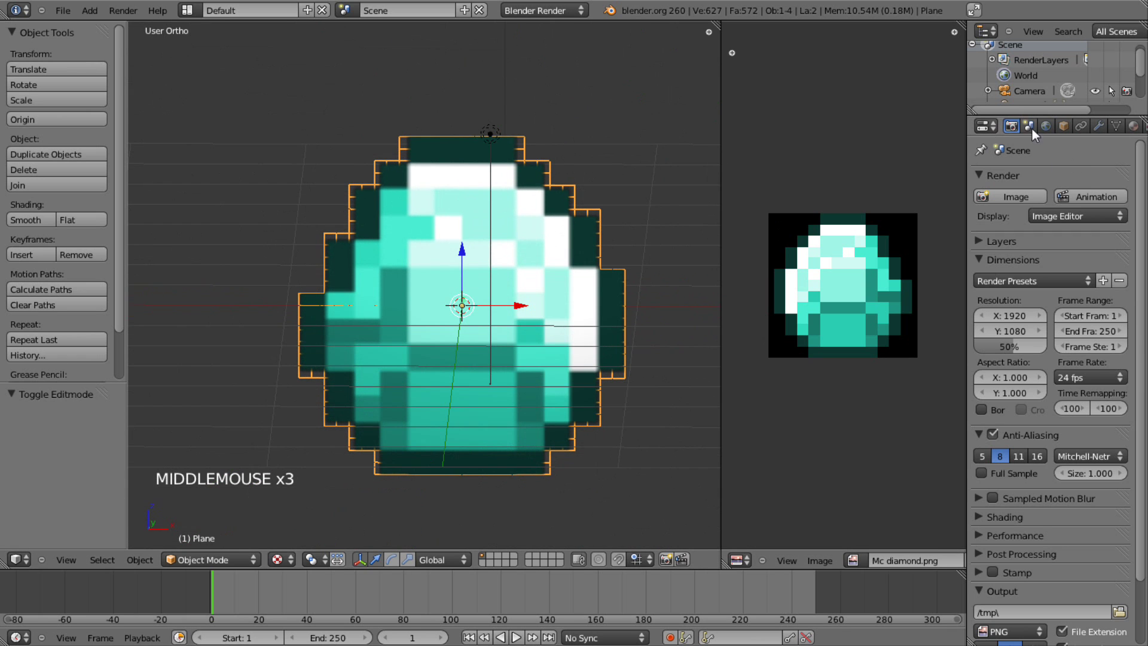
left_click(1135, 126)
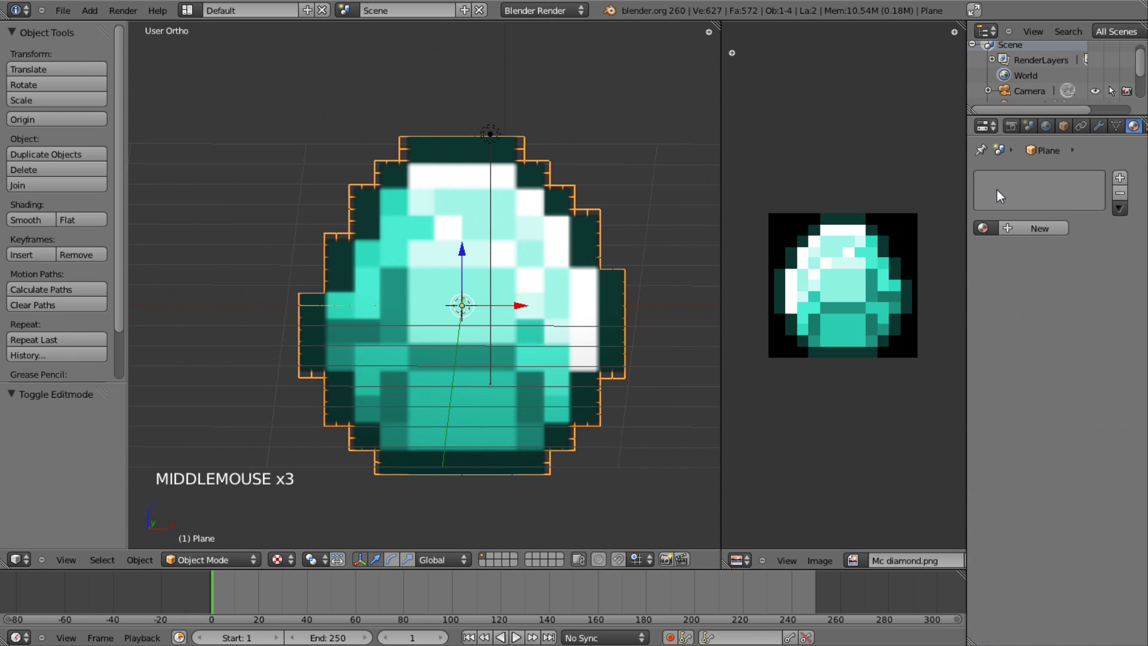
left_click_drag(967, 187, 891, 188)
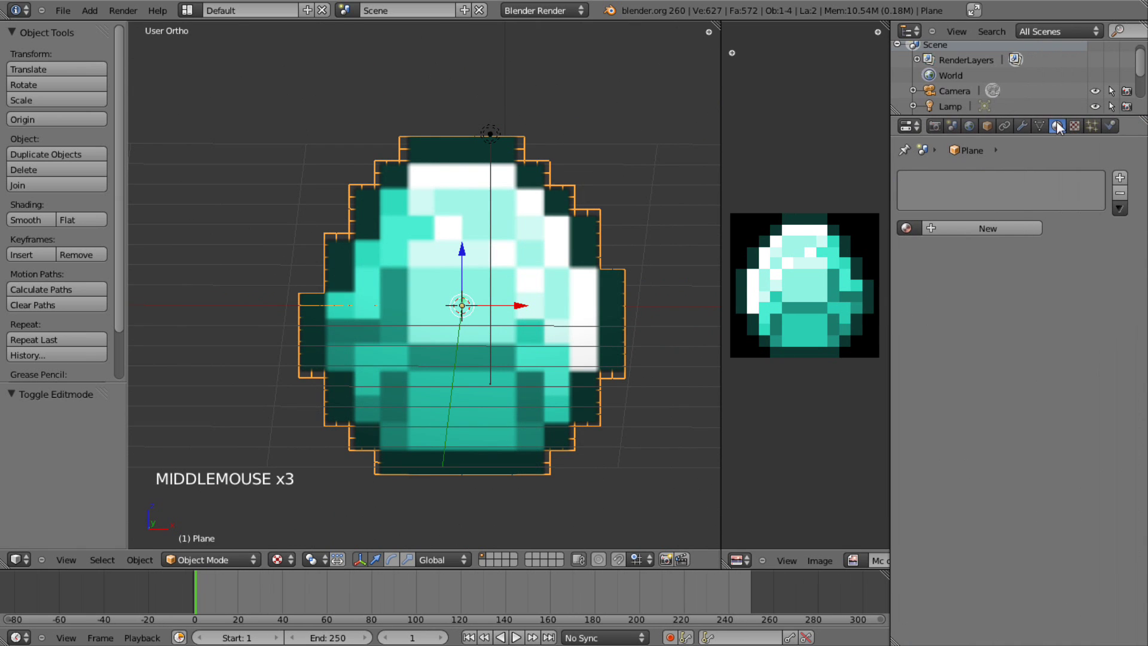
left_click(989, 225)
scroll(508, 430, "down", 1)
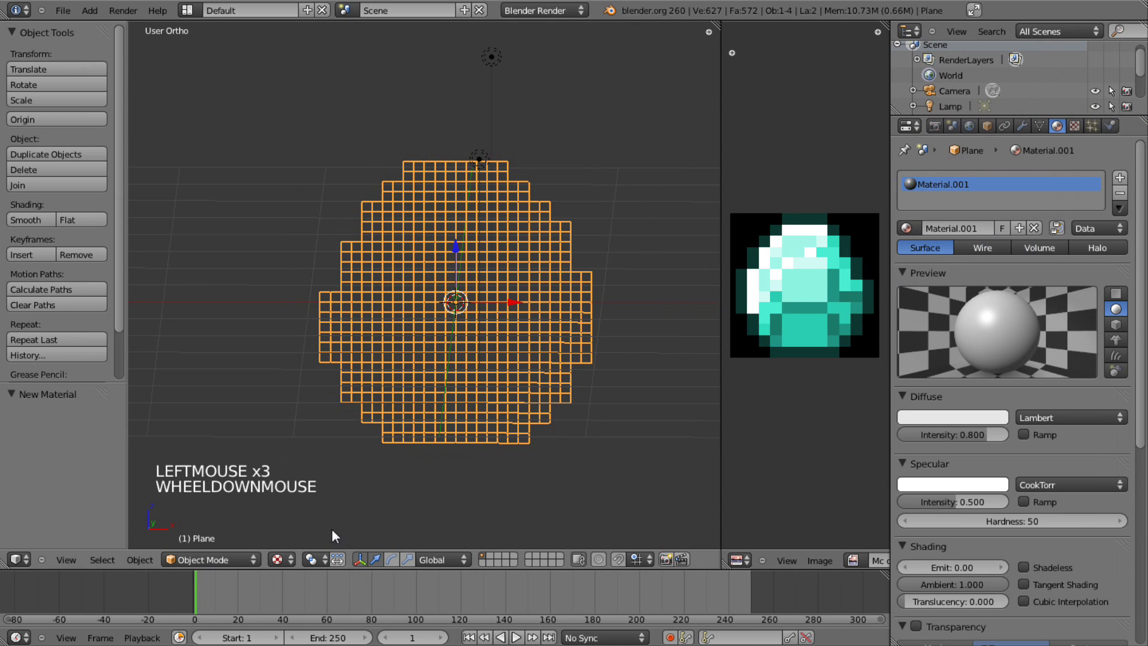
mouse_move(691, 331)
middle_mouse_down()
mouse_move(495, 303)
mouse_move(400, 332)
mouse_move(476, 395)
mouse_move(675, 318)
middle_mouse_up()
scroll(608, 340, "down", 3)
Open the diffuse colour picker and check the plane from edge-on and front
key("Tab")
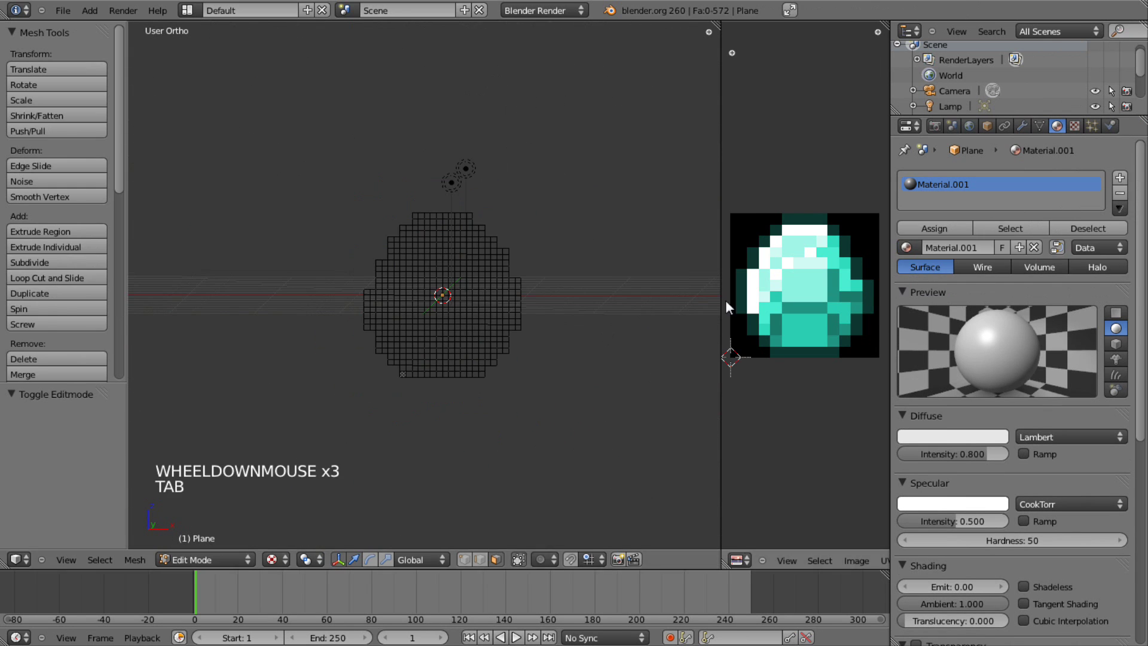
scroll(715, 302, "up", 1)
key("Tab")
left_click(936, 418)
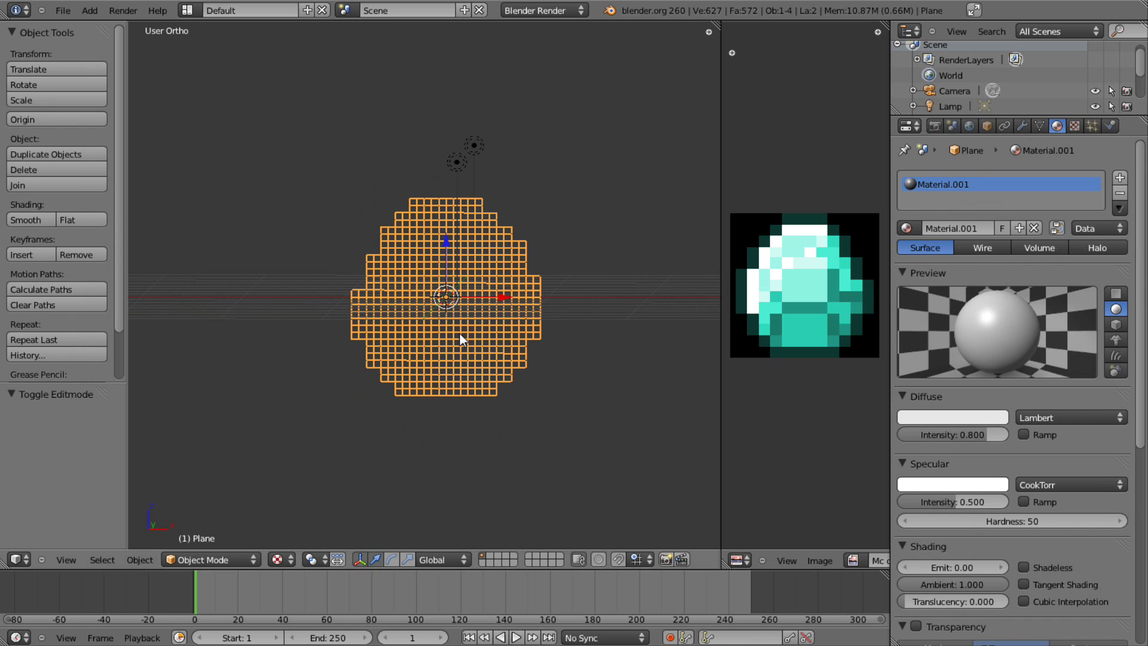
key("Tab")
middle_click_drag(630, 336, 436, 387)
scroll(436, 387, "up", 3)
middle_click_drag(526, 335, 472, 220)
right_click(435, 237)
key("Tab")
scroll(1004, 150, "down", 1)
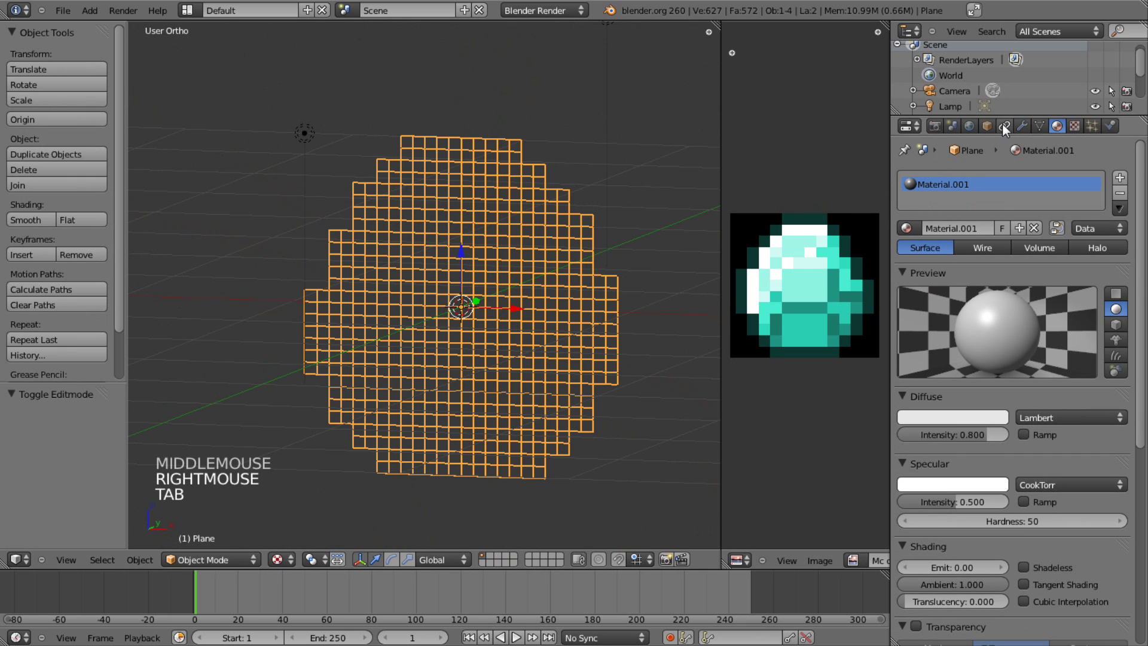
Add a Solidify modifier to the diamond plane
left_click(1024, 125)
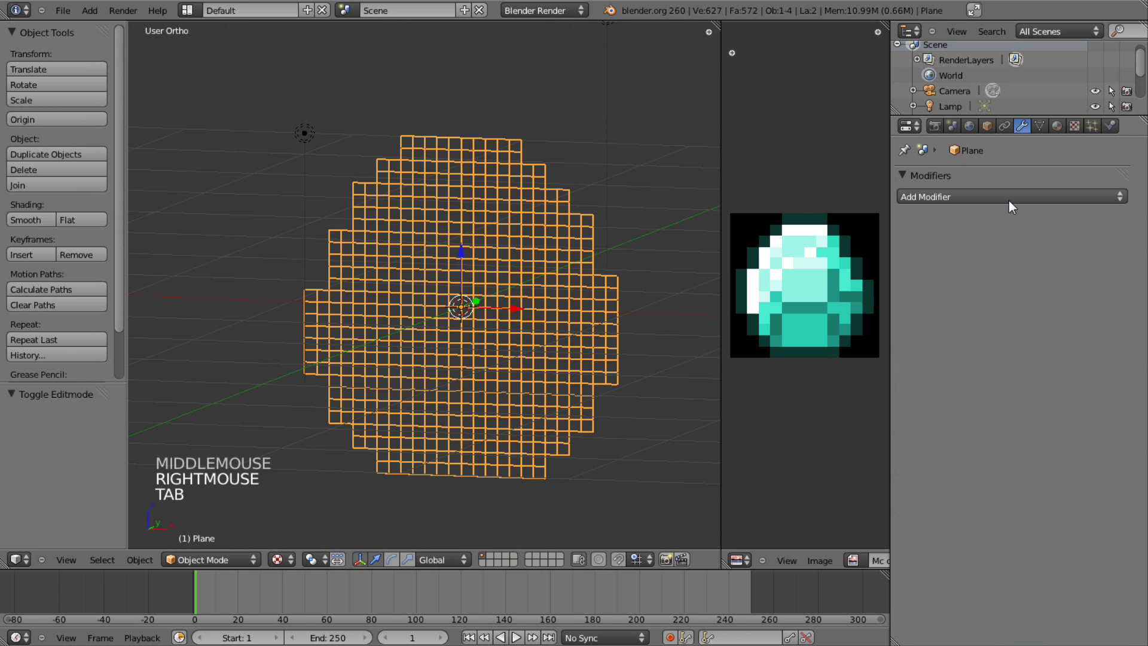
left_click(1010, 197)
left_click(709, 399)
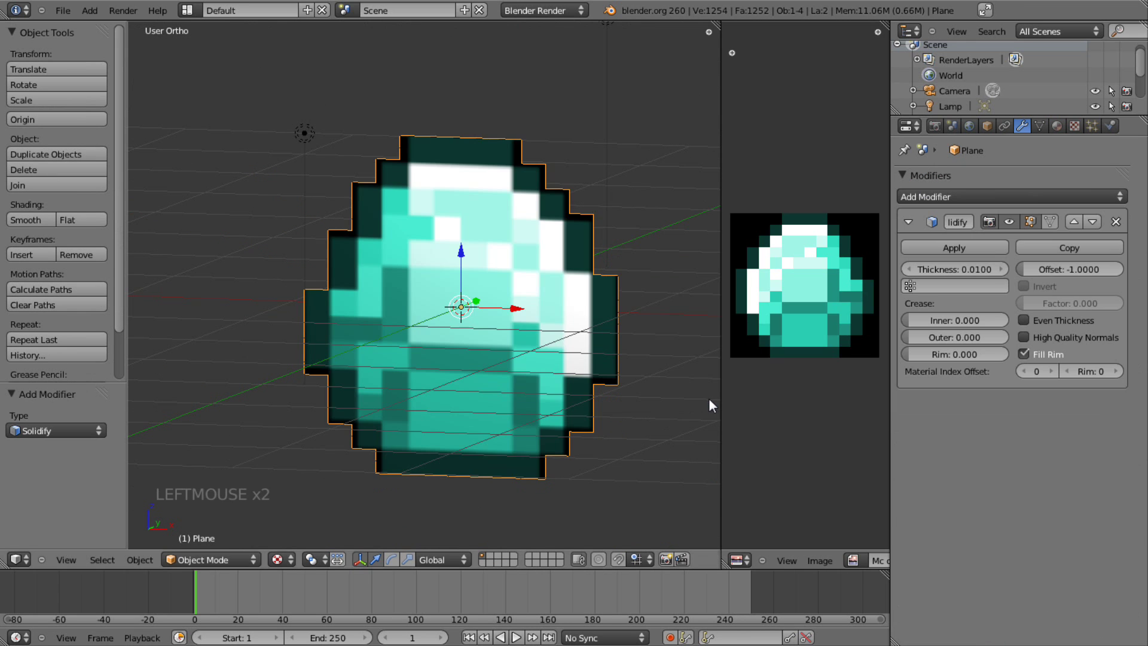
middle_click_drag(604, 341, 450, 346)
scroll(452, 342, "up", 4)
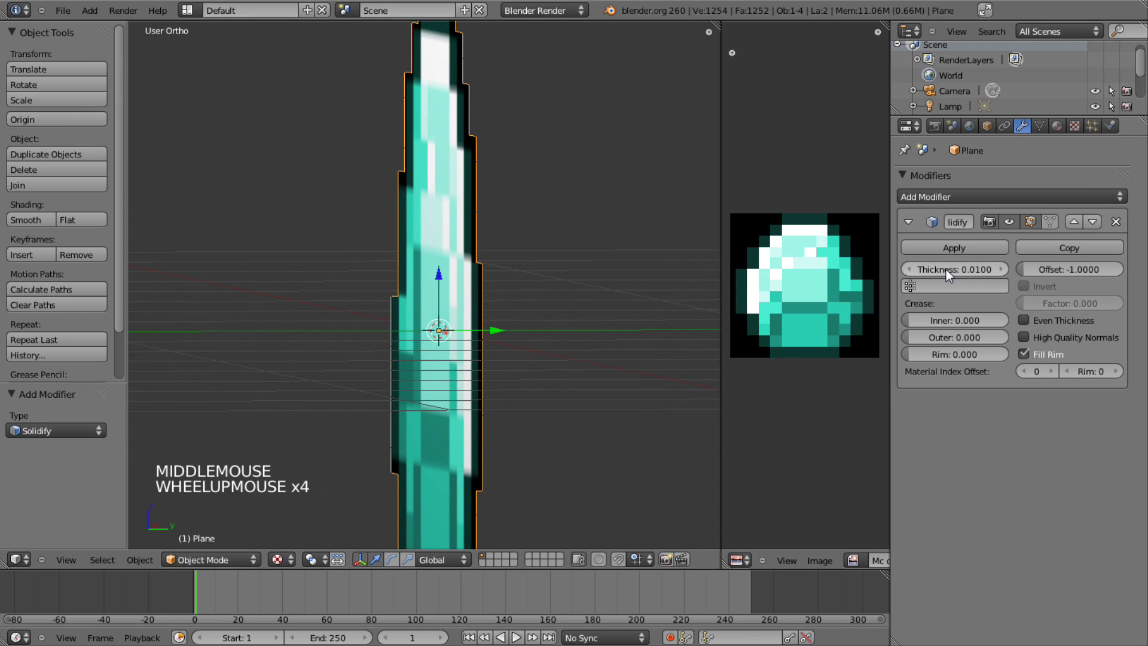
Adjust the Solidify thickness until it settles at about 0.0964
left_click_drag(946, 270, 1071, 268)
scroll(417, 365, "down", 5)
middle_click_drag(417, 365, 658, 320)
left_click_drag(972, 269, 858, 281)
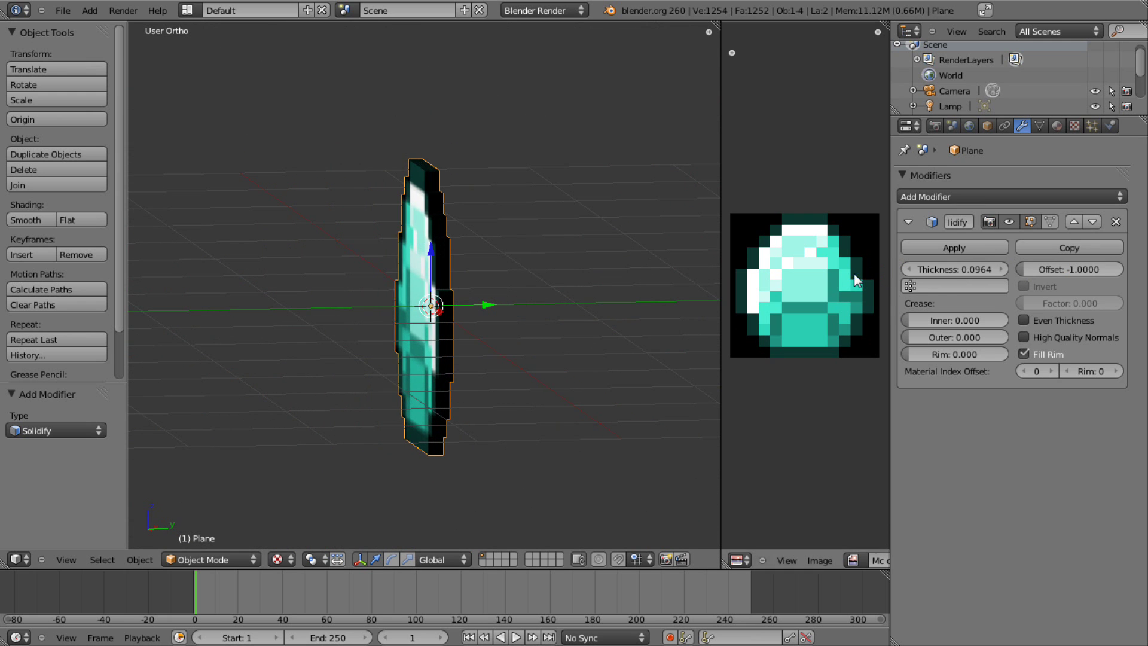
Inspect the thickened diamond slab from the front and angled views
middle_click_drag(568, 281, 652, 345)
scroll(440, 359, "down", 2)
scroll(550, 361, "up", 3)
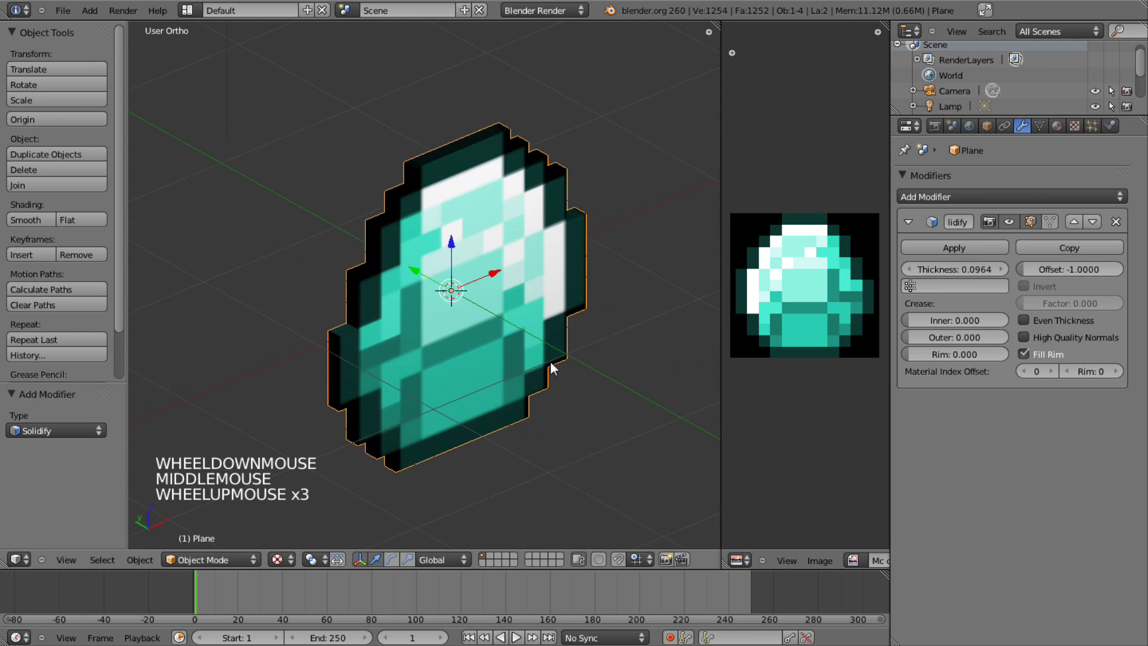
middle_click_drag(550, 361, 458, 352)
key("Tab")
scroll(458, 352, "down", 2)
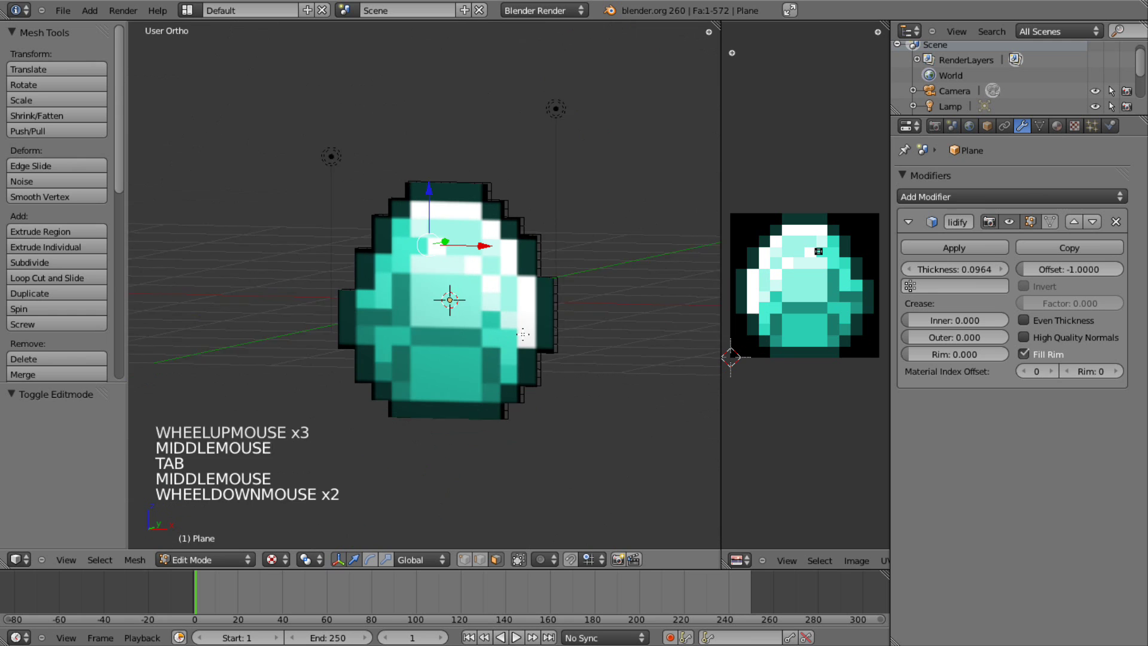
key("KP_1")
key("Tab")
scroll(543, 342, "up", 4)
scroll(565, 340, "down", 1)
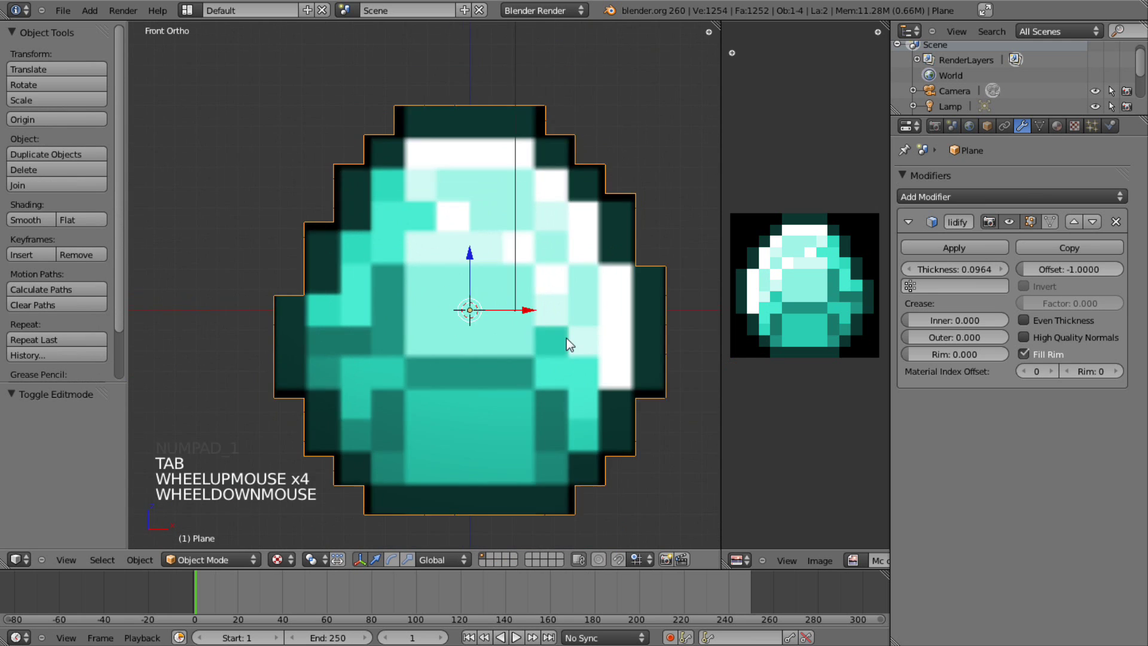
scroll(566, 338, "down", 1)
middle_click_drag(566, 338, 503, 379)
scroll(499, 369, "down", 2)
Test-render the grey diamond slab from the camera, then switch to front view
key("KP_0")
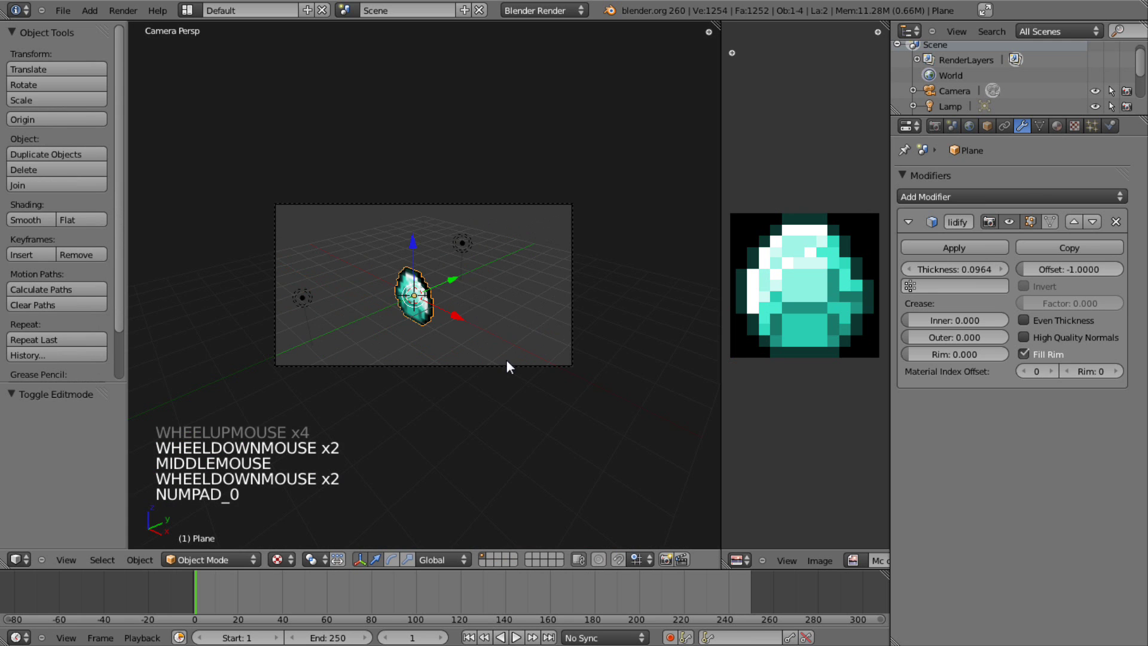
key("F12")
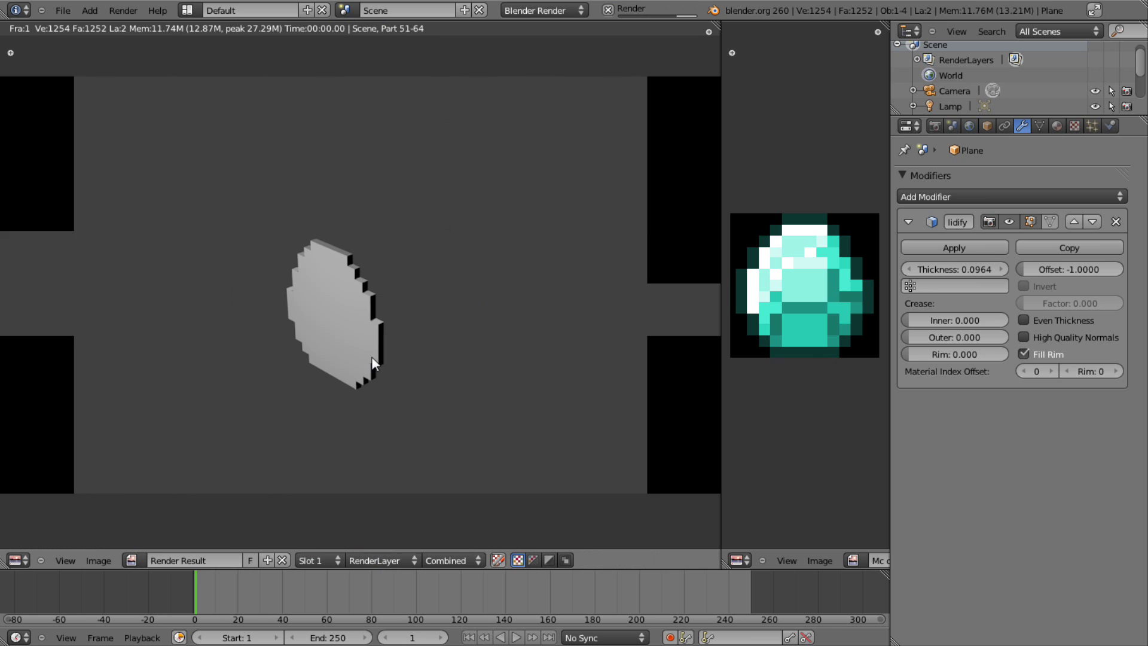
key("Escape")
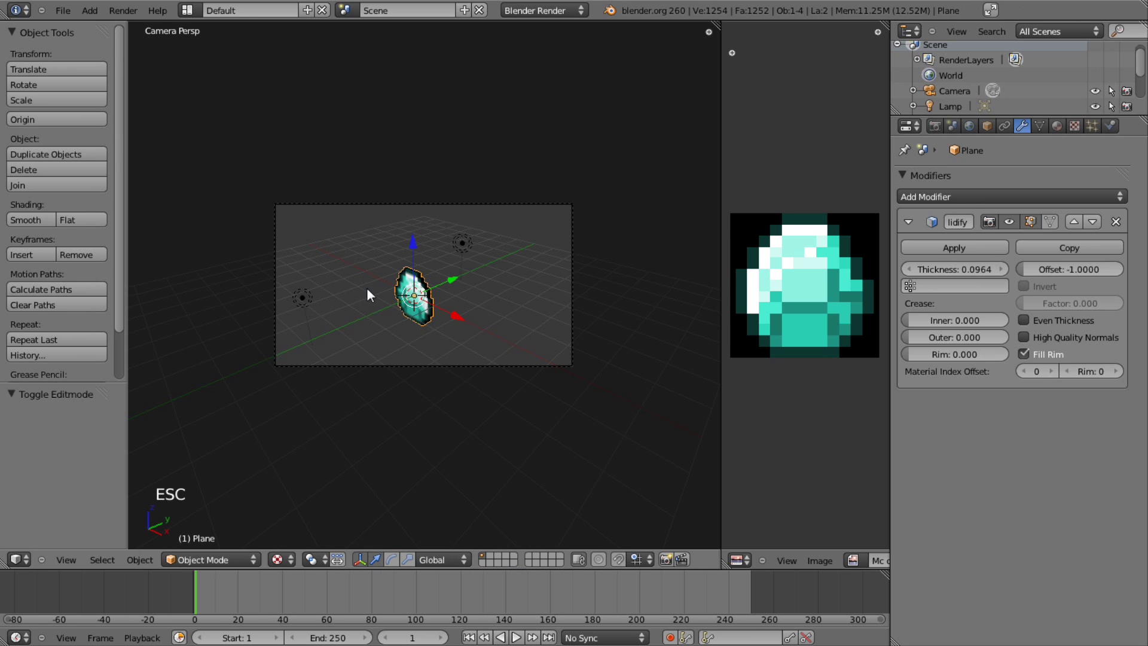
key("KP_1")
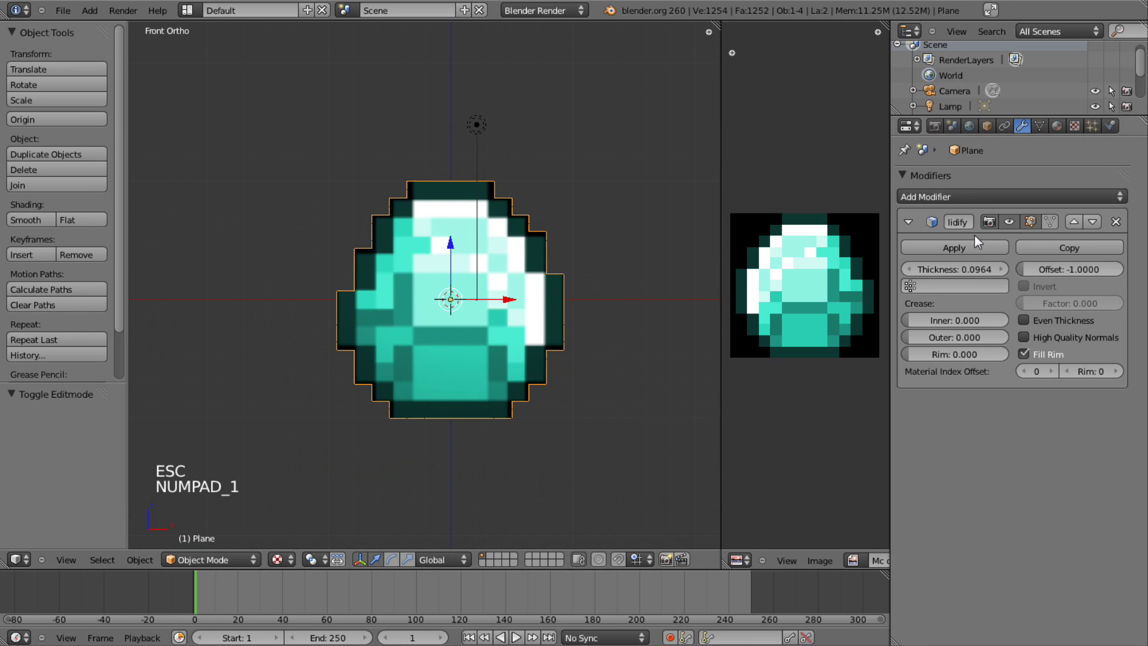
Add a new image texture to the material, loading Mc diamond.png from Documents
left_click(1058, 127)
left_click(1075, 125)
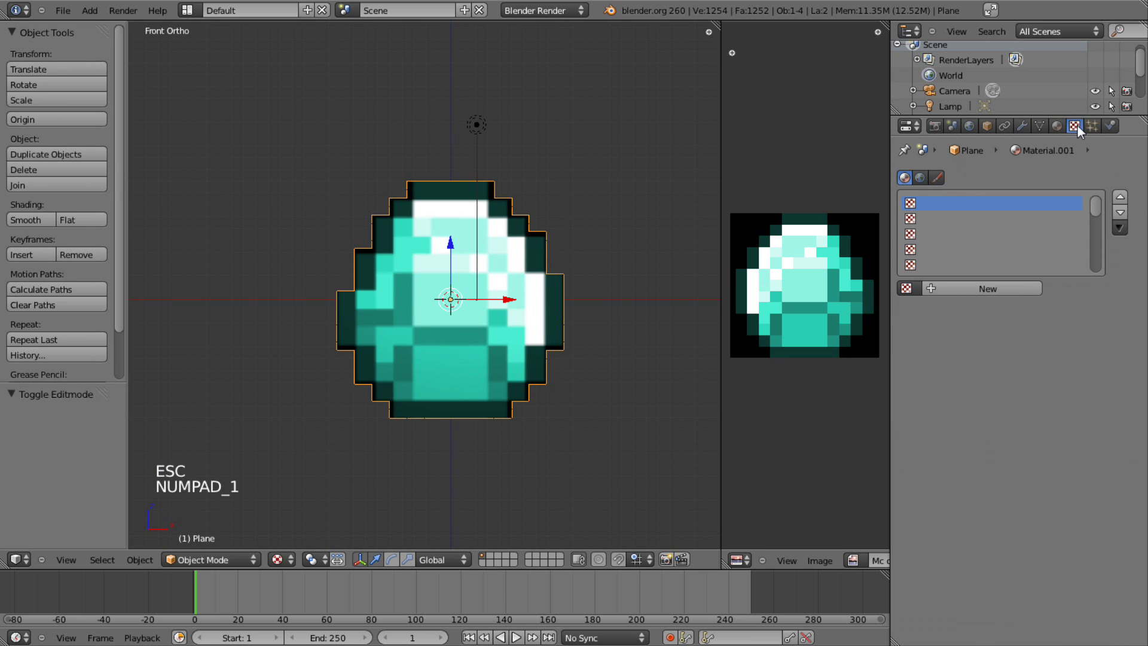
left_click(1017, 289)
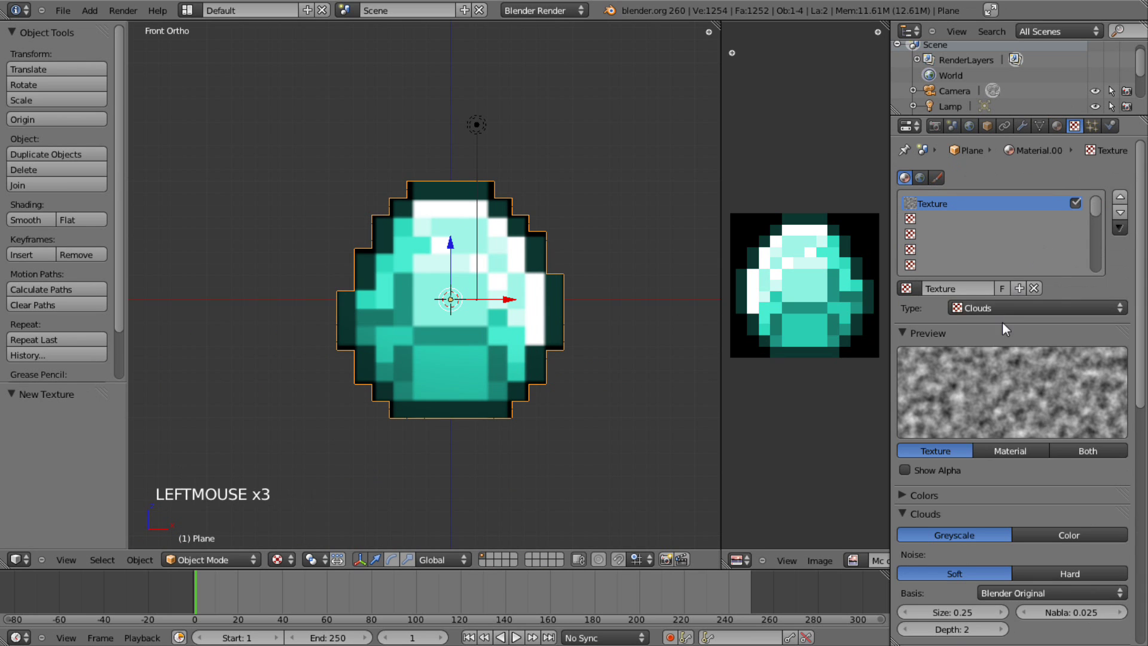
left_click(993, 307)
left_click(1006, 209)
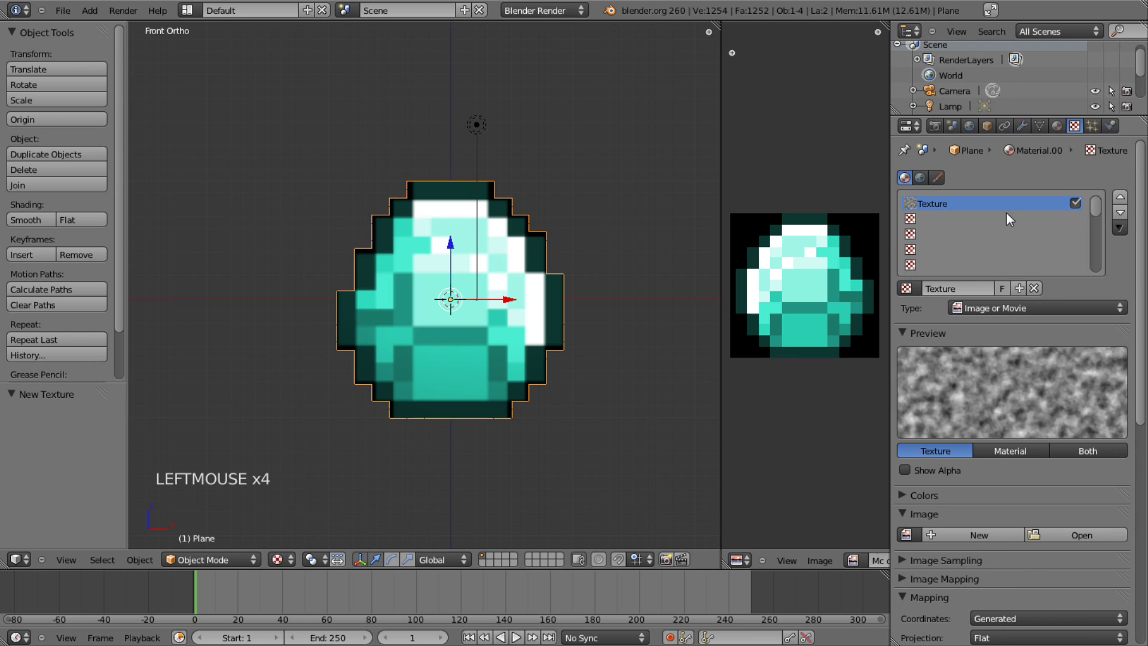
left_click(1084, 542)
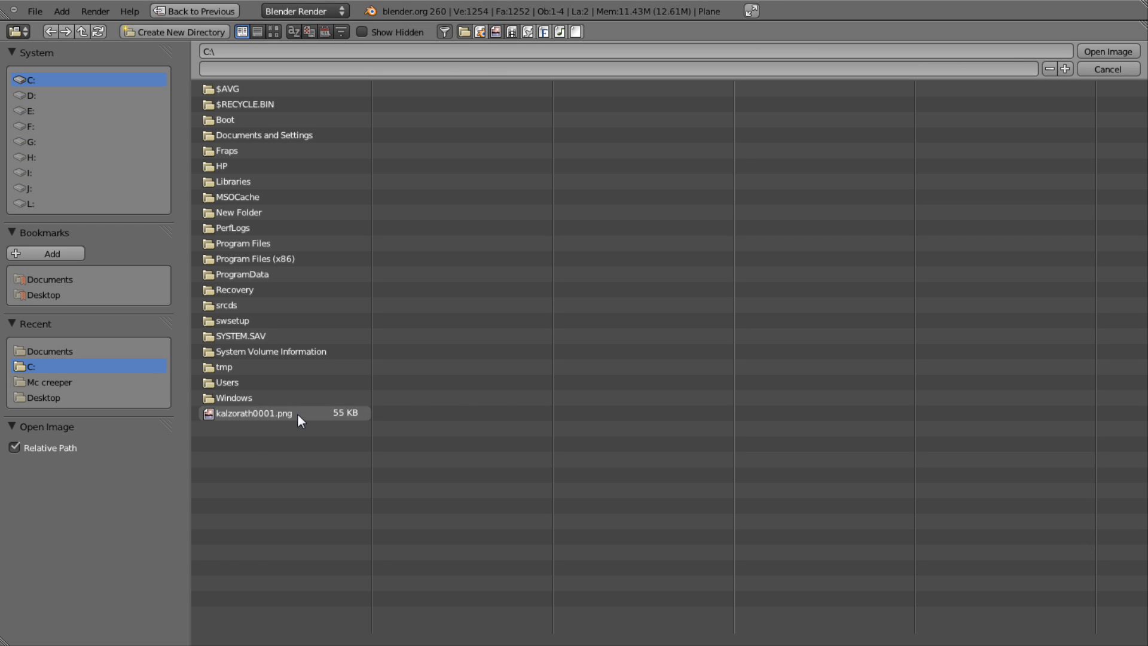
left_click(37, 352)
double_click(447, 288)
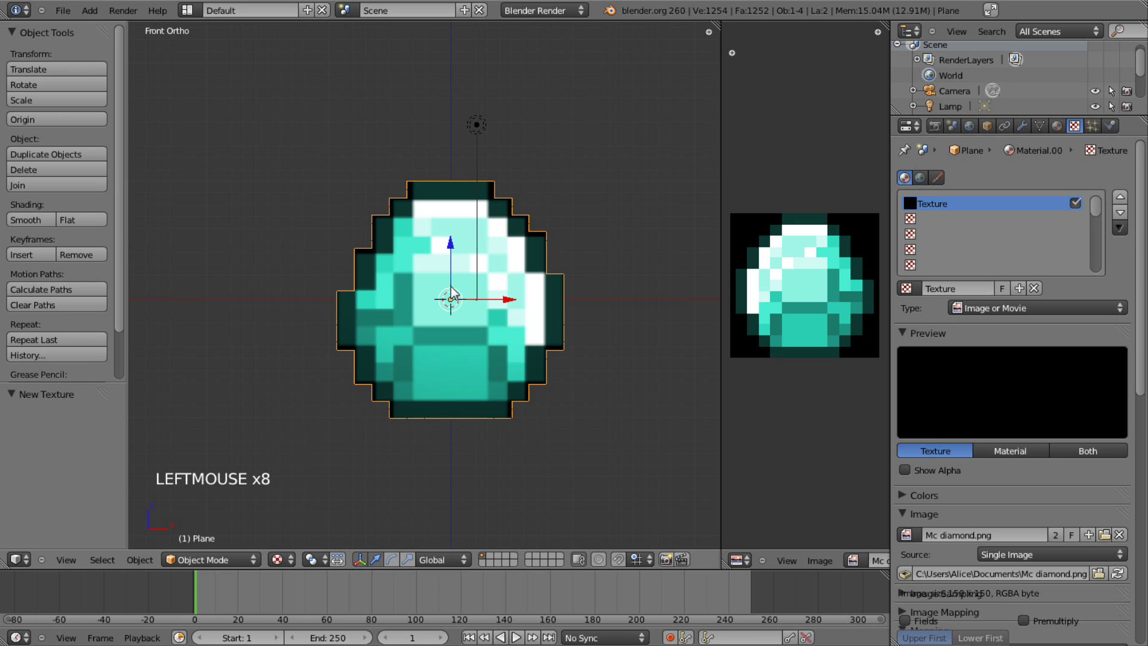
Map the texture with UV coordinates on layer UVTex and render the diamond
scroll(1067, 466, "down", 5)
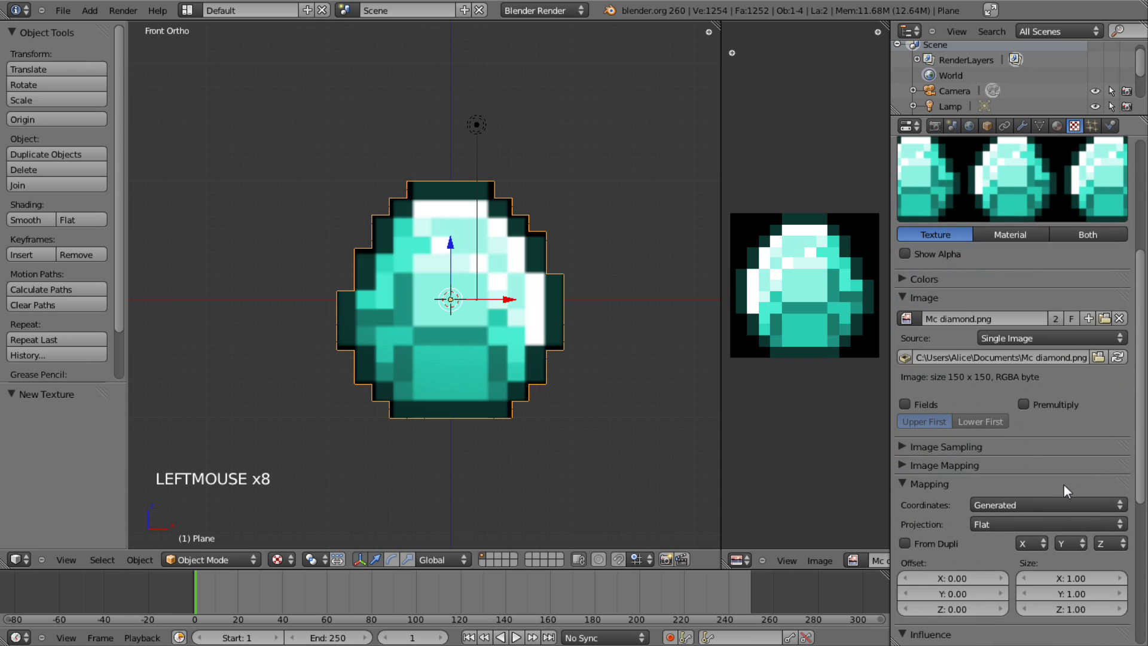
left_click(1036, 506)
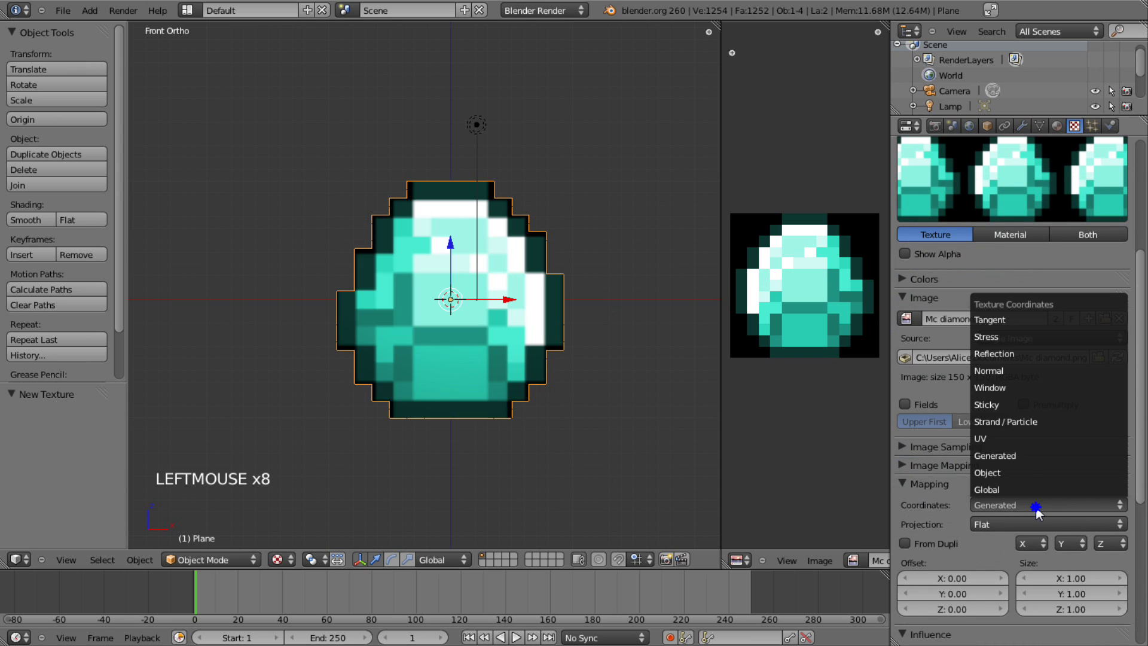
left_click(985, 437)
left_click(1000, 523)
left_click(995, 365)
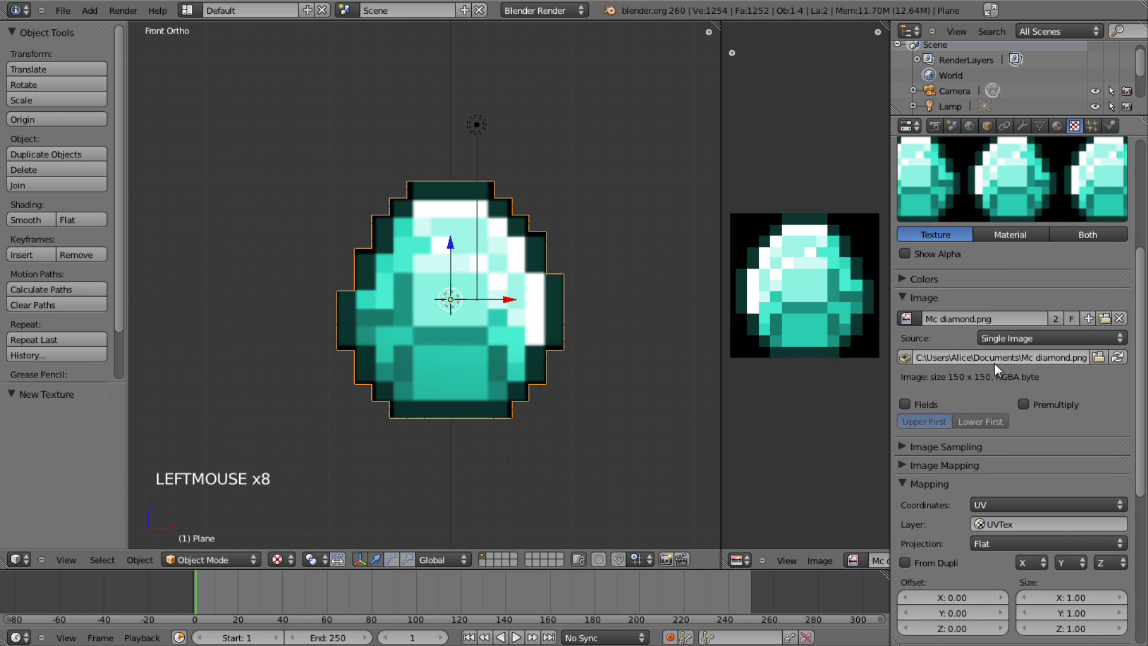
scroll(1011, 453, "down", 5)
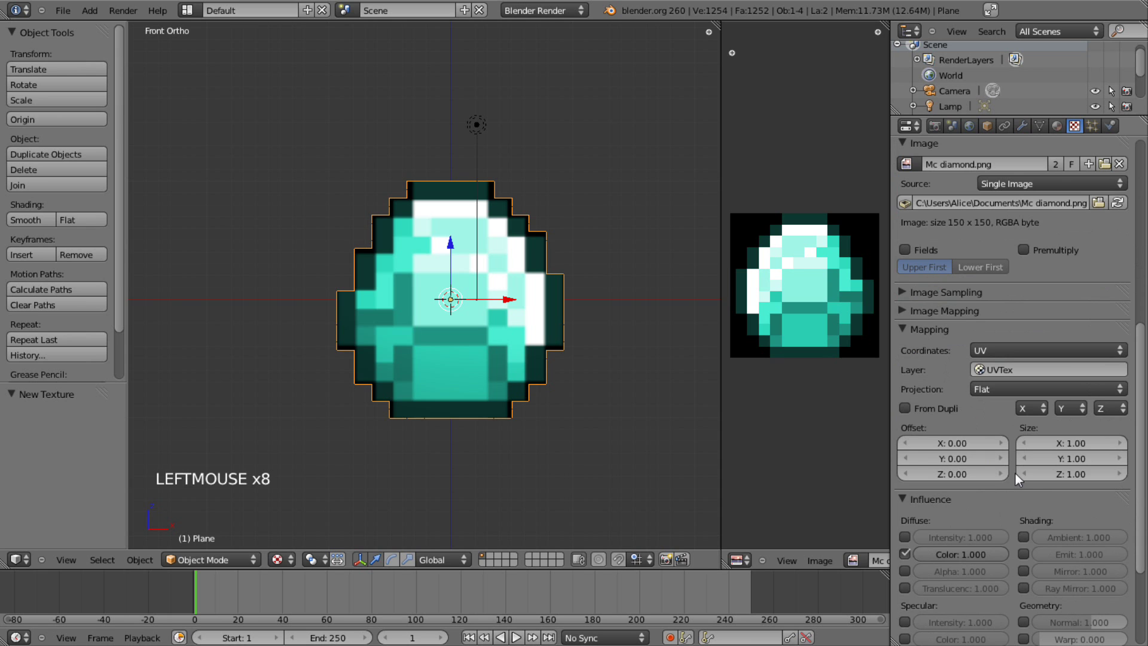
scroll(966, 497, "down", 5)
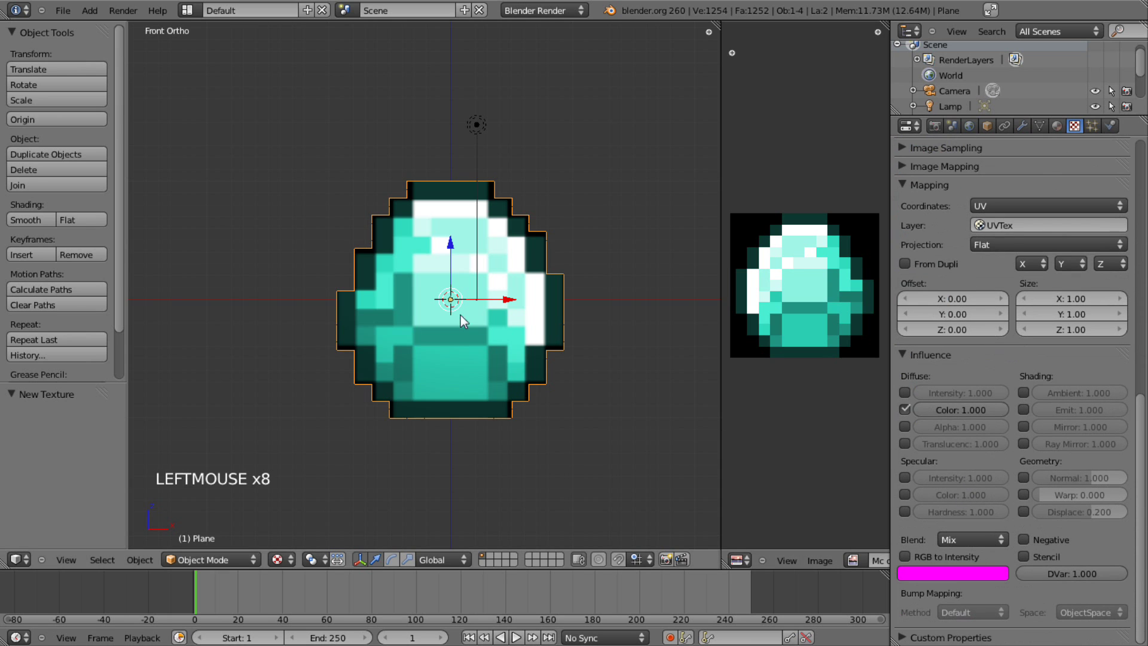
right_click(478, 349)
key("F12")
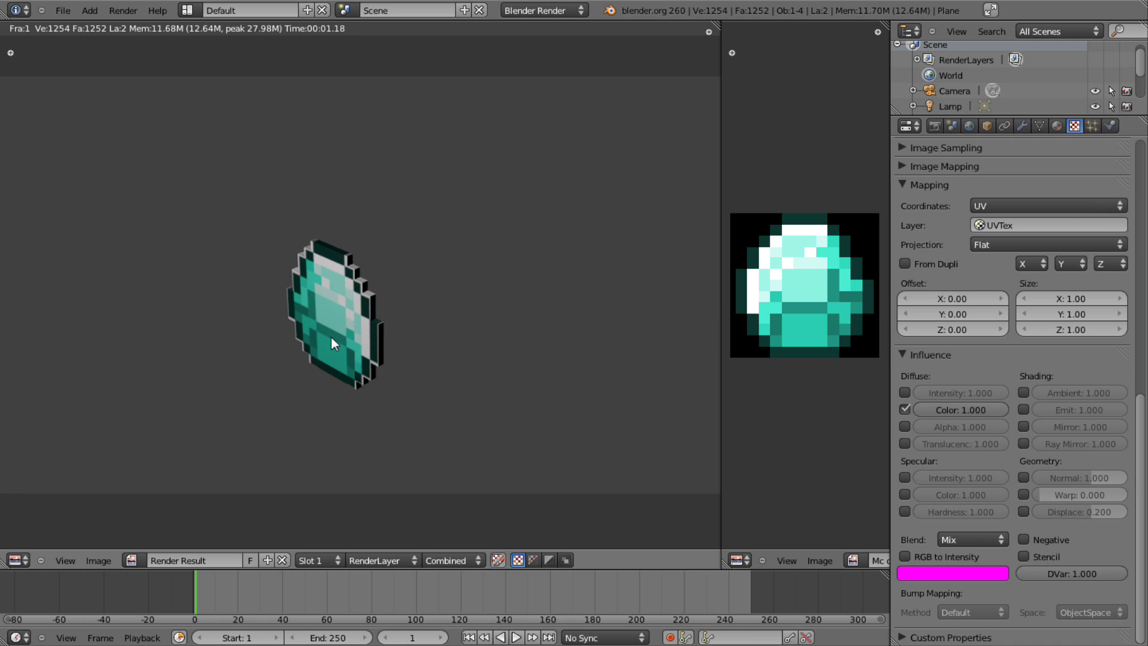
Inspect the textured render, then close it and orbit to an angled view
scroll(332, 336, "up", 5)
scroll(334, 342, "down", 1)
middle_click_drag(342, 347, 400, 327)
key("Escape")
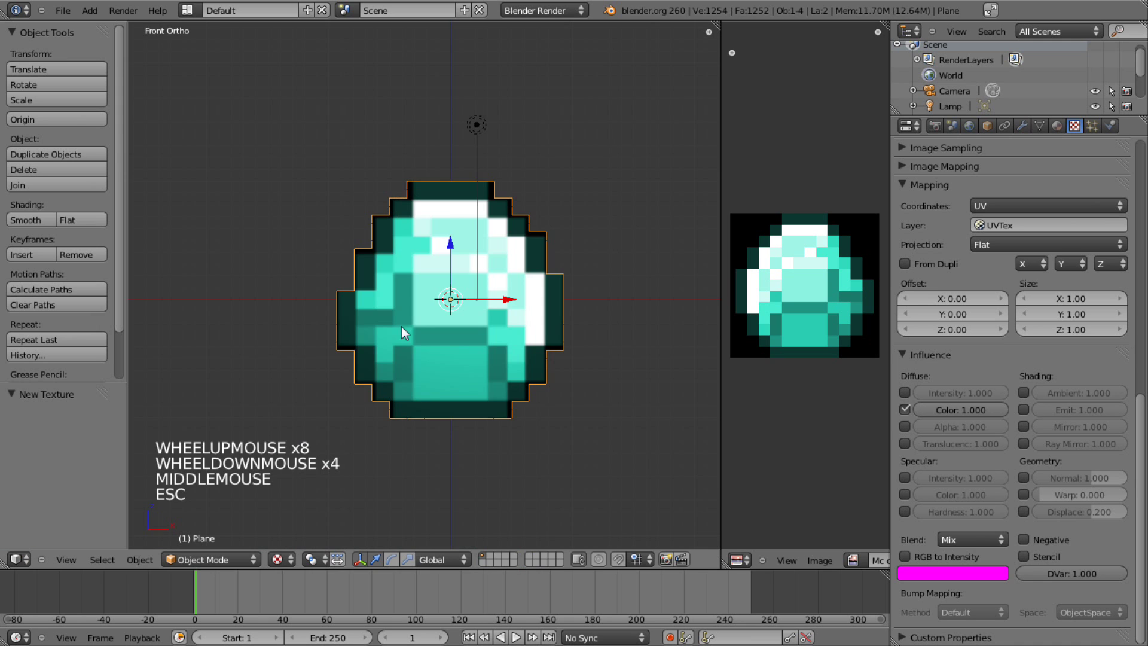
middle_click_drag(562, 229, 587, 297)
Set the material's diffuse colour to black and check a fresh render
left_click(1056, 126)
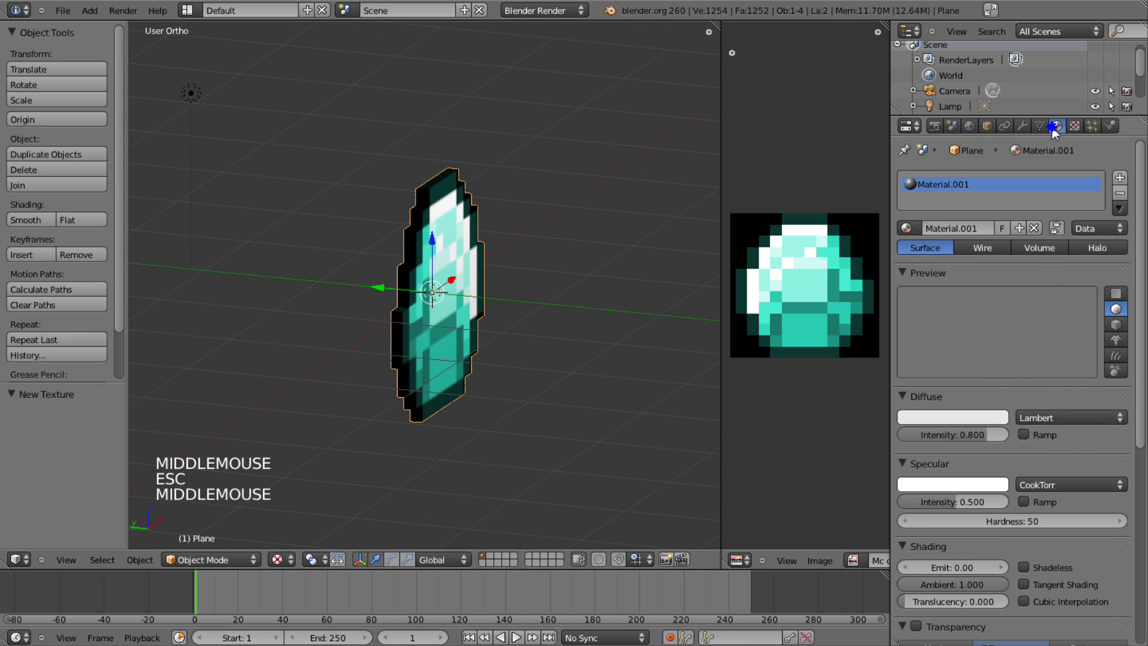
left_click(954, 418)
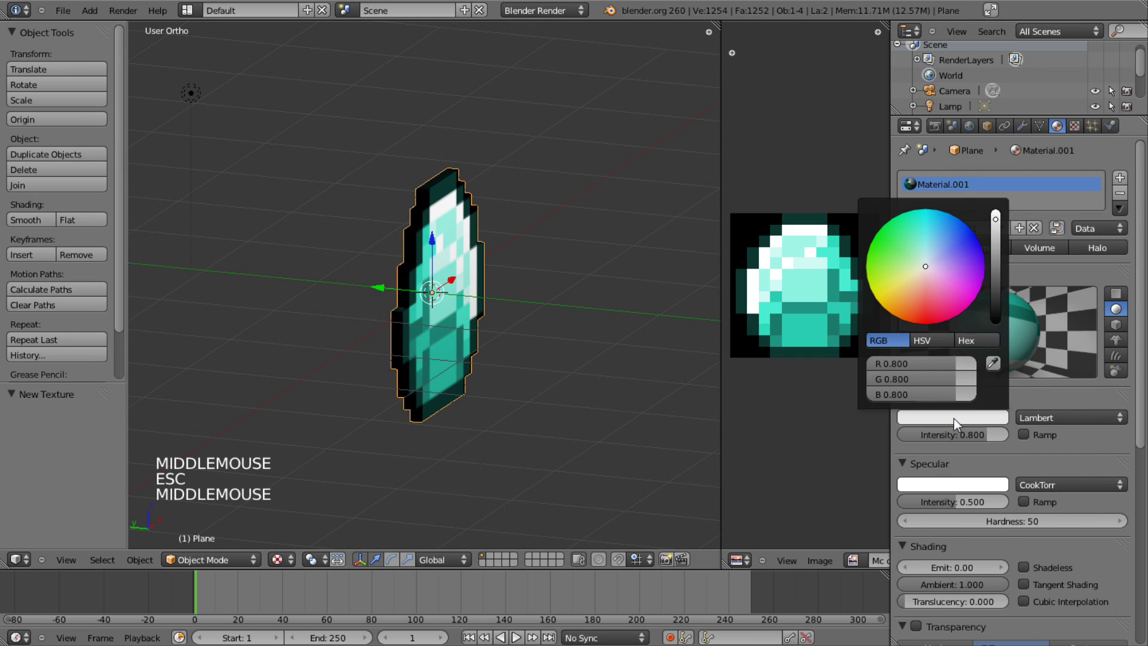
left_click_drag(996, 266, 996, 319)
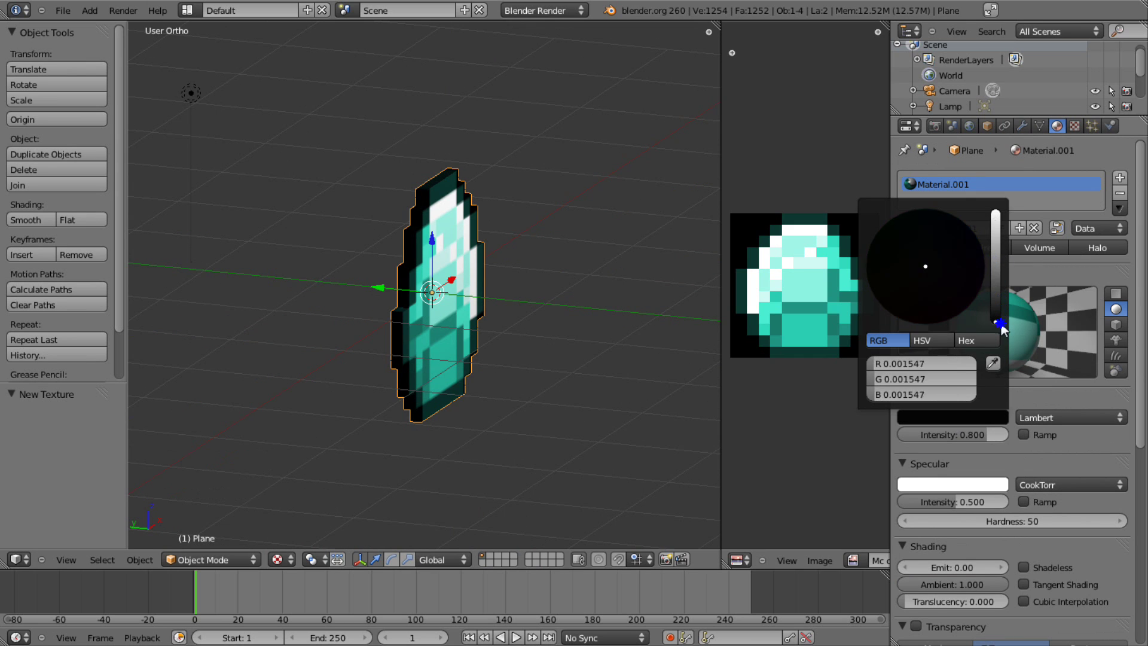
key("F12")
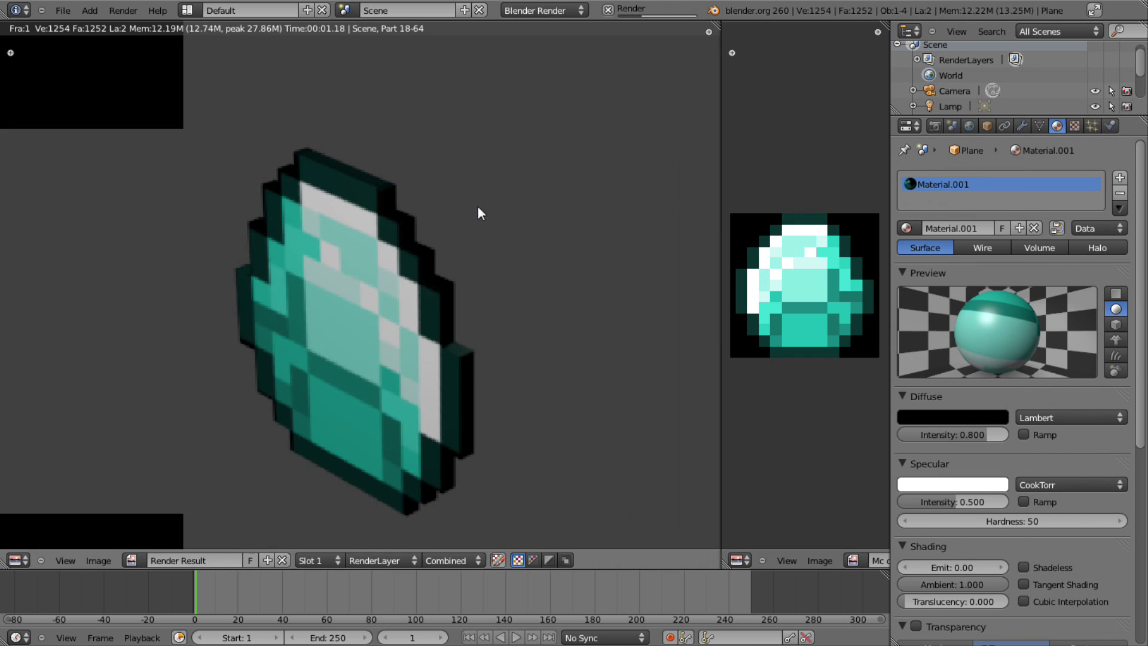
scroll(443, 239, "down", 2)
scroll(352, 289, "down", 4)
scroll(407, 275, "up", 9)
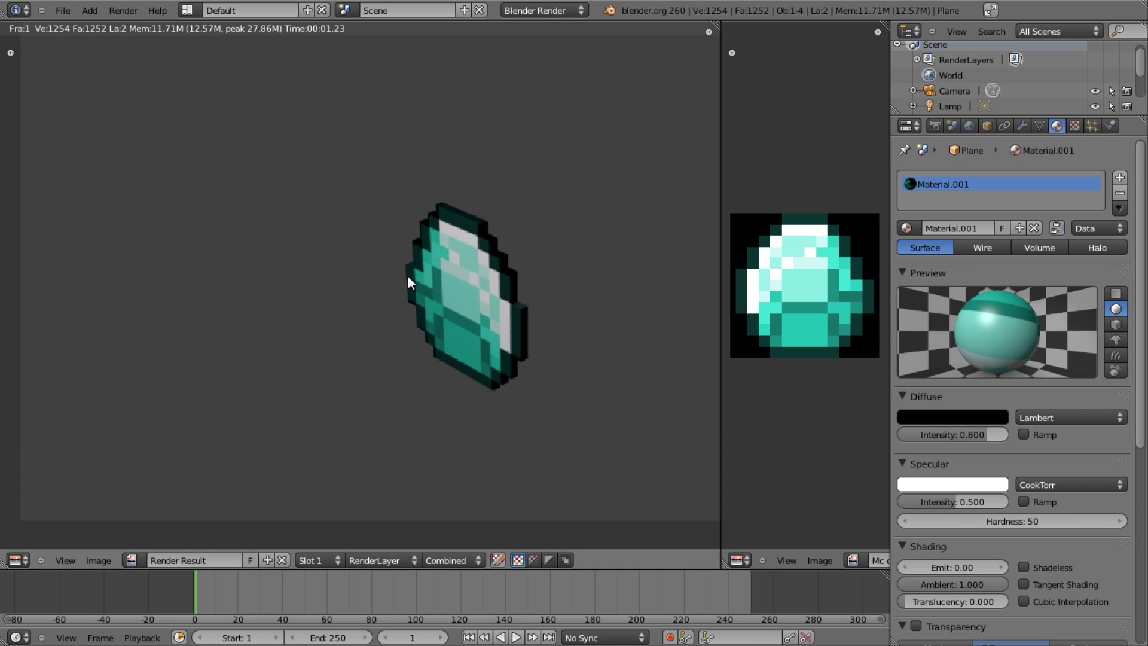
scroll(374, 289, "down", 3)
middle_click_drag(567, 285, 526, 282)
key("Escape")
scroll(508, 271, "down", 3)
Add a cube and move it behind the diamond plane
scroll(359, 221, "up", 5)
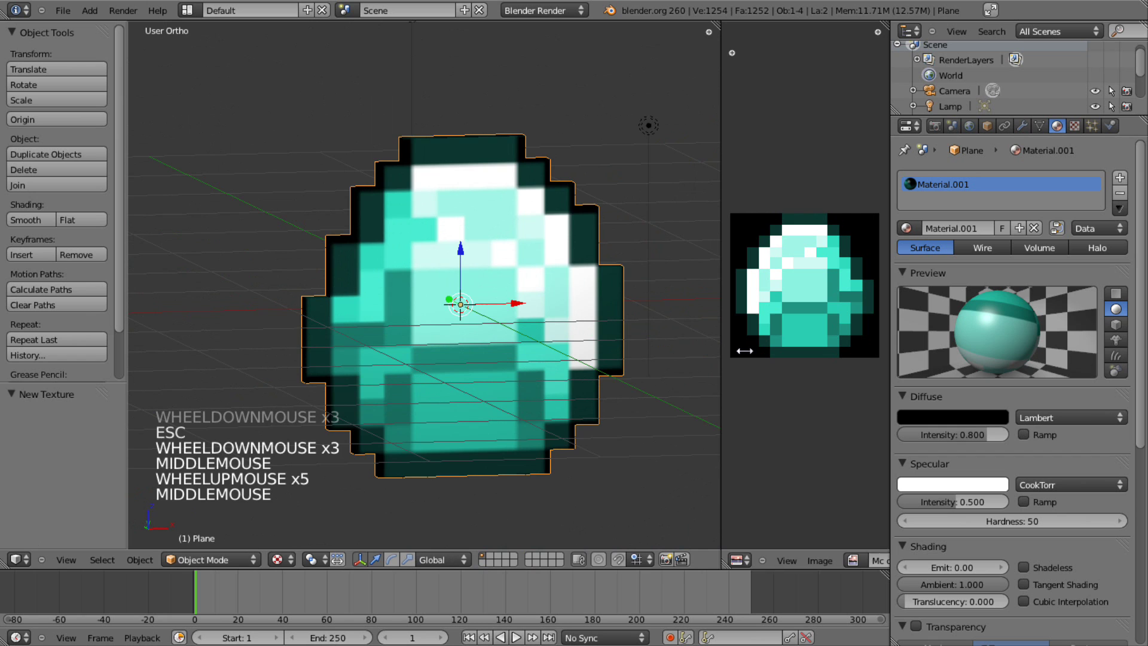
scroll(556, 339, "down", 5)
scroll(554, 334, "down", 1)
middle_click_drag(554, 334, 300, 422)
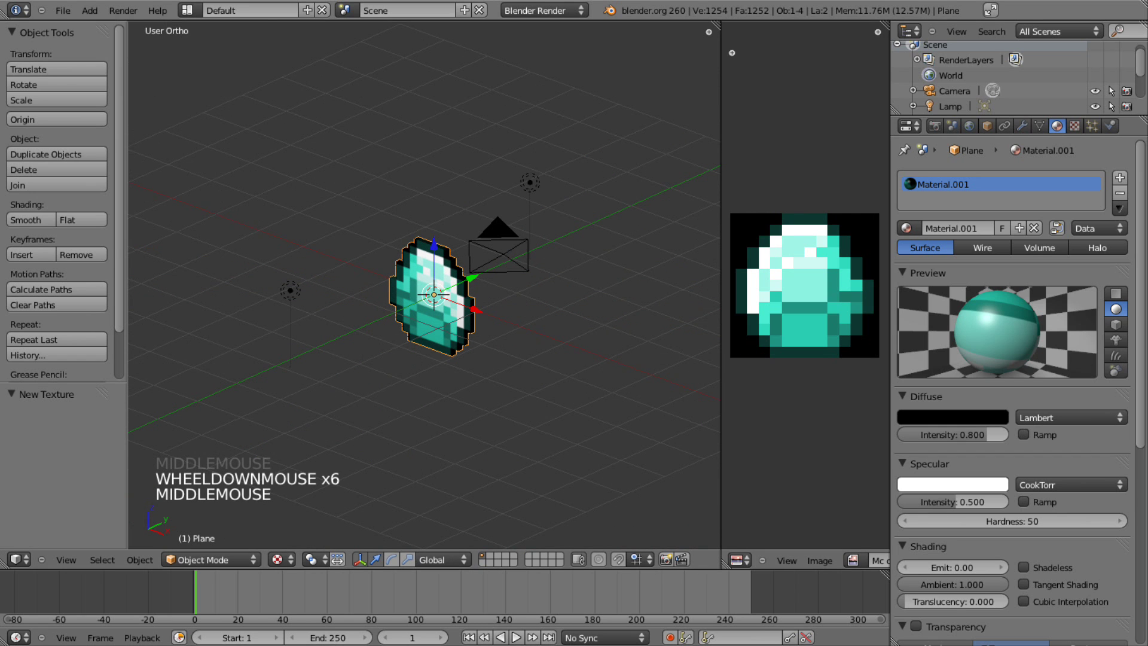
left_click(90, 10)
mouse_move(152, 30)
left_click(198, 41)
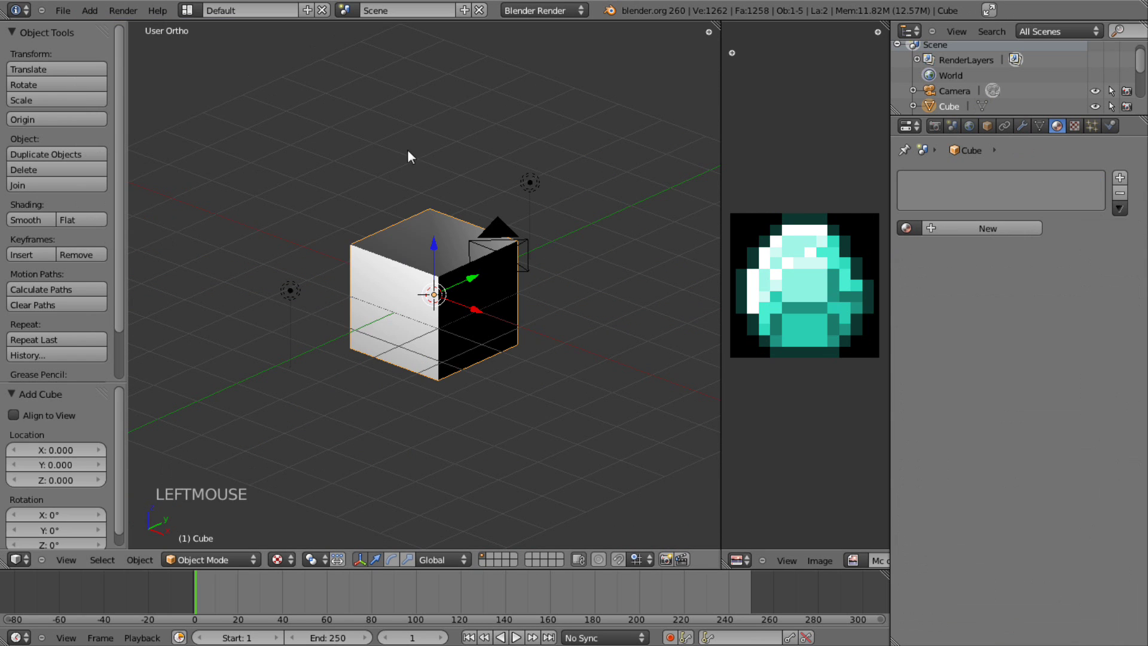
left_click_drag(464, 281, 451, 206)
Render the scene from the camera view to check the cube and diamond
key("KP_0")
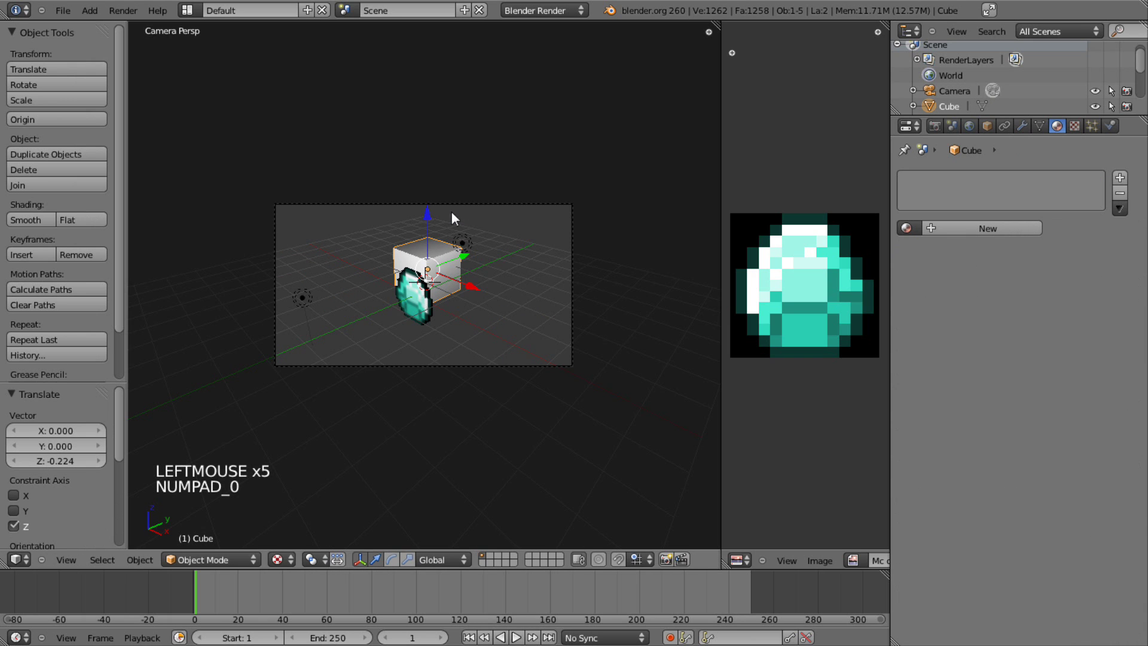
key("F12")
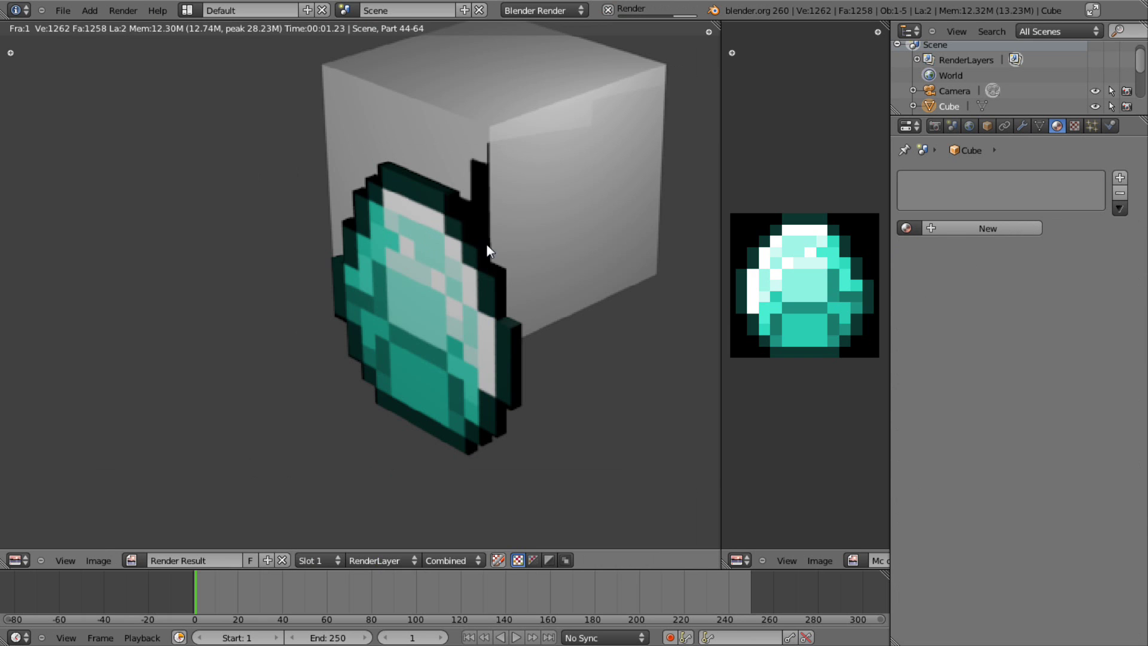
key("Escape")
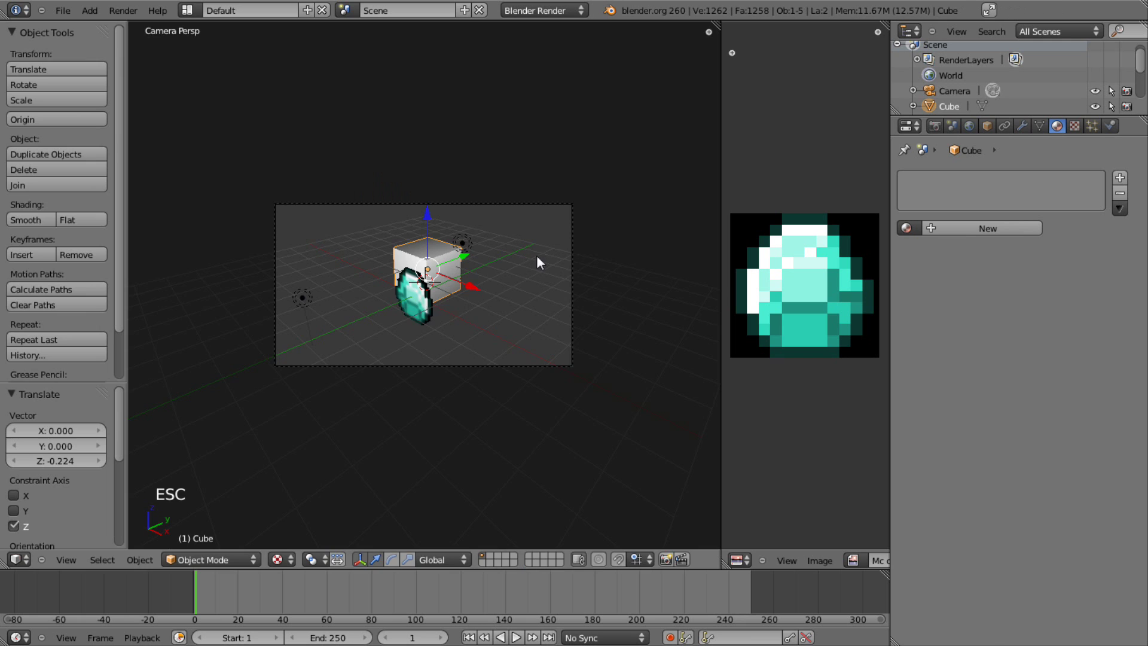
Enable Z Transparency on the diamond material with Alpha 0.419
right_click(418, 306)
scroll(569, 323, "up", 1)
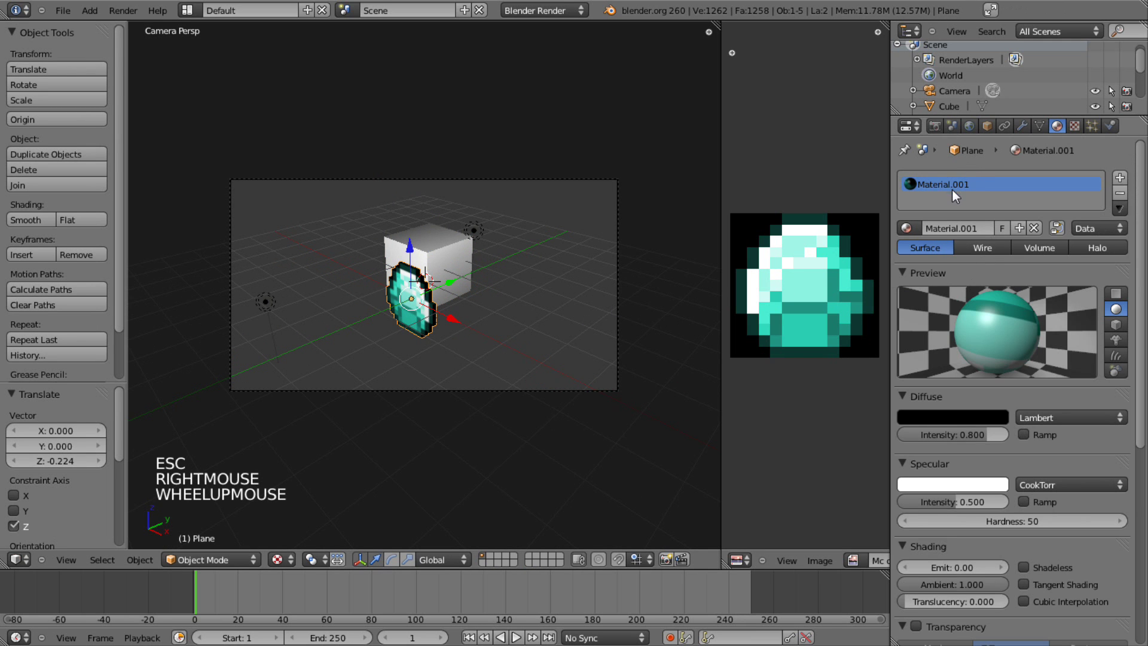
scroll(952, 188, "down", 9)
left_click(915, 410)
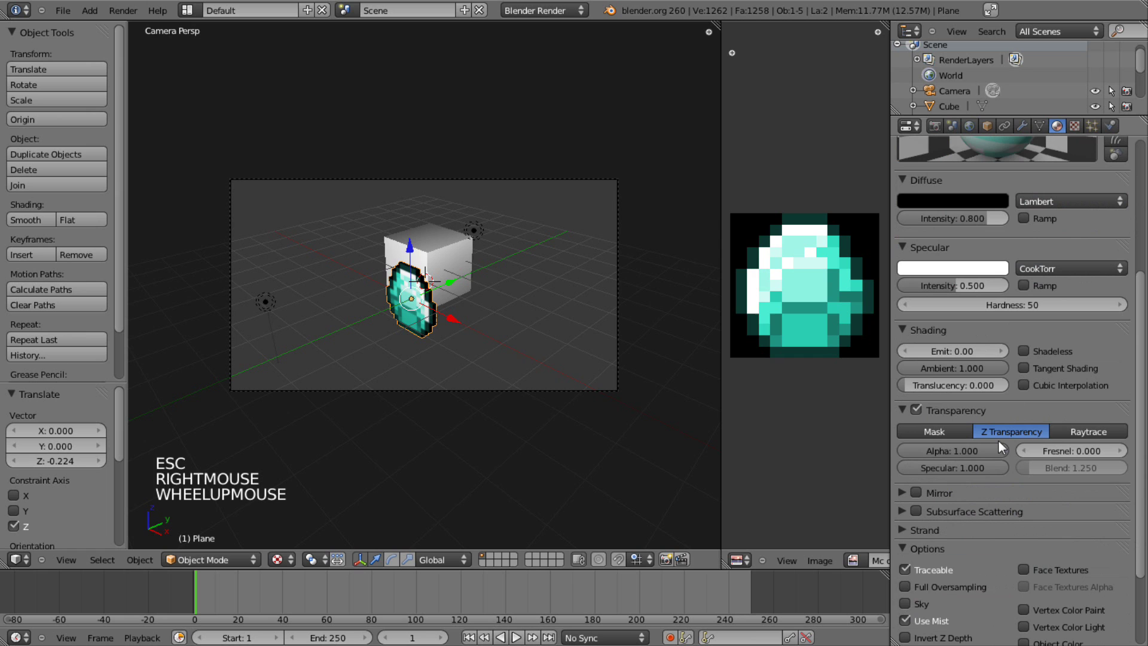
double_click(956, 451)
type("0.419")
key("Return")
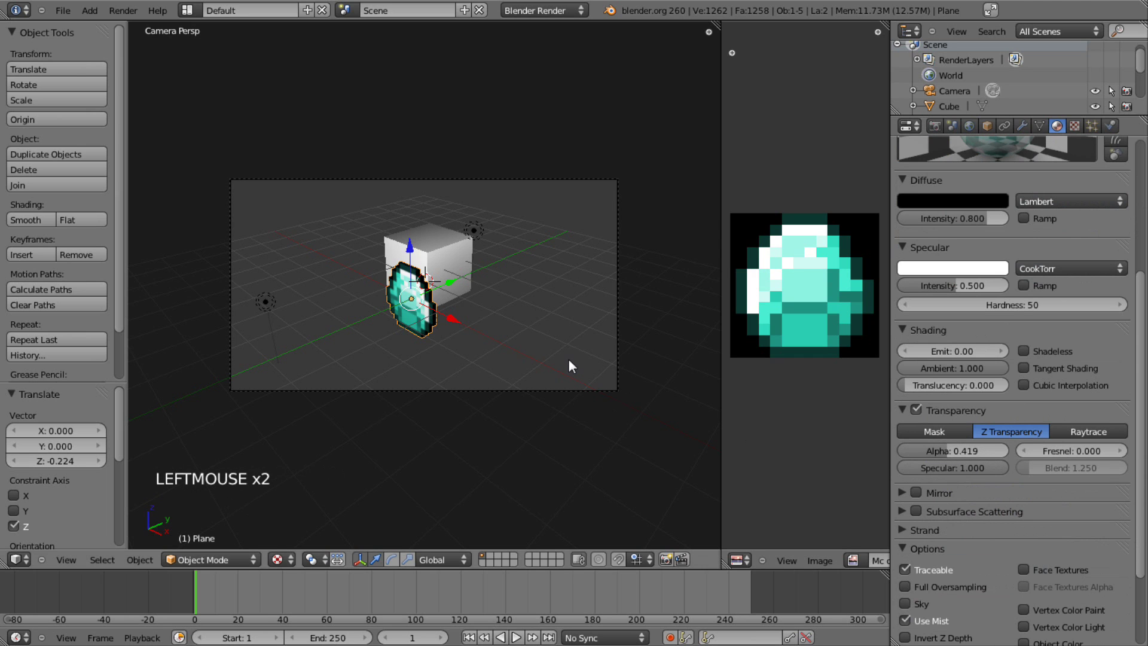
Render the see-through diamond, then set Alpha back to 1.000
key("F12")
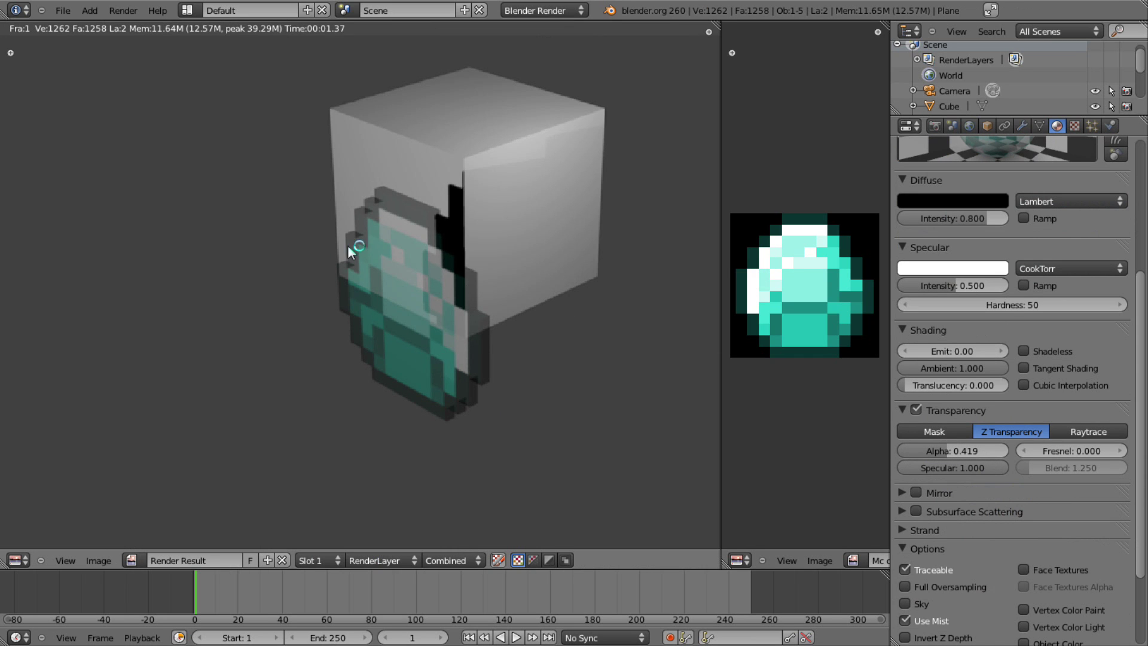
key("Escape")
left_click_drag(966, 455, 1049, 459)
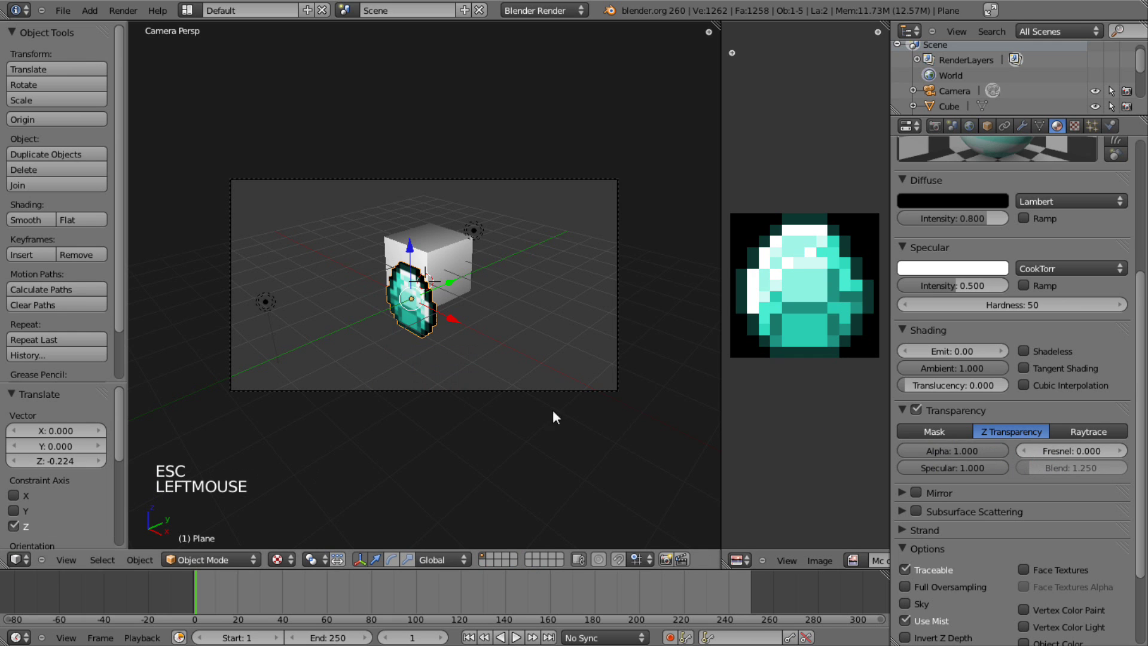
Delete the cube behind the diamond
right_click(473, 230)
right_click(441, 258)
key("Delete")
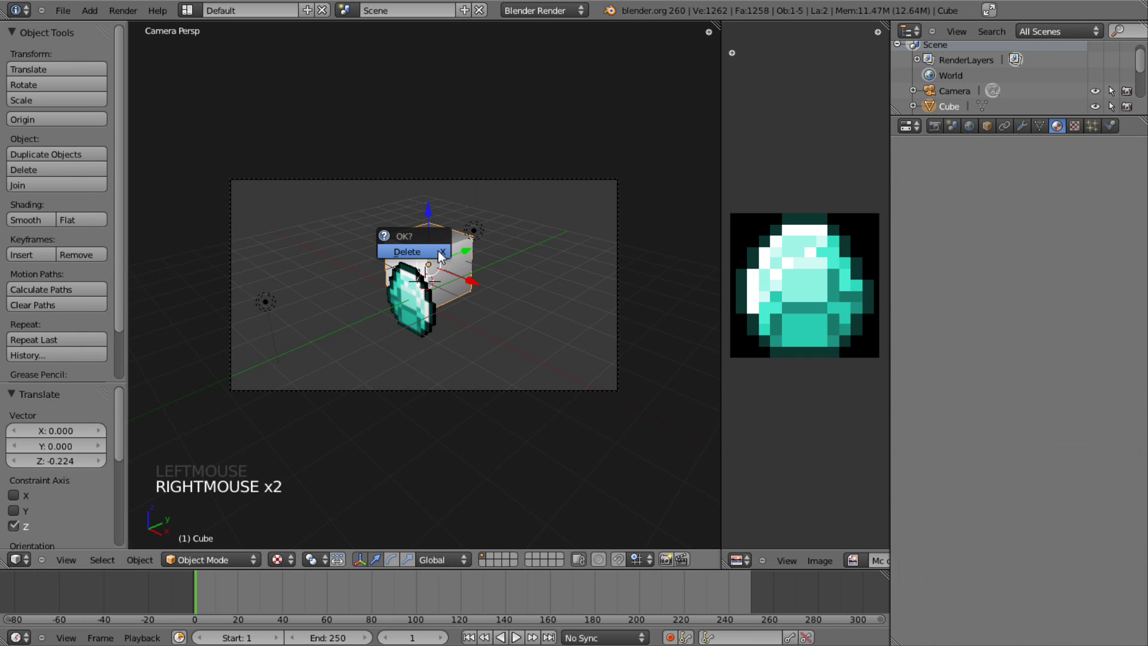
left_click(440, 255)
Turn off transparency and enable Mirror on the diamond material
right_click(413, 299)
scroll(1060, 442, "down", 2)
scroll(1060, 444, "down", 2)
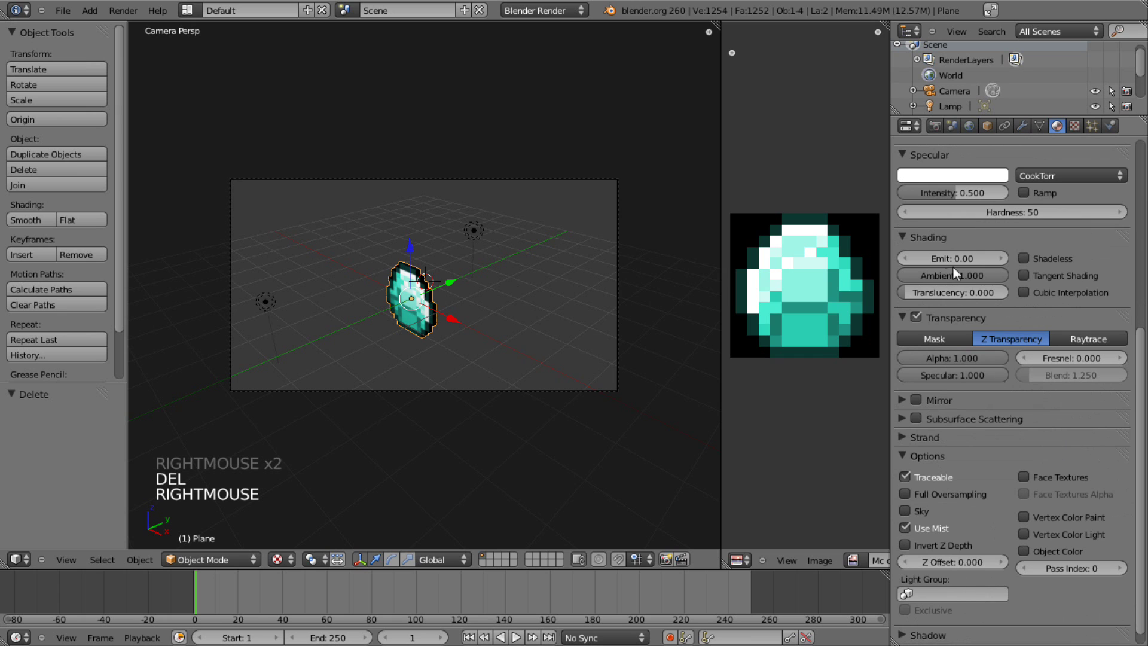
left_click(916, 318)
left_click(916, 400)
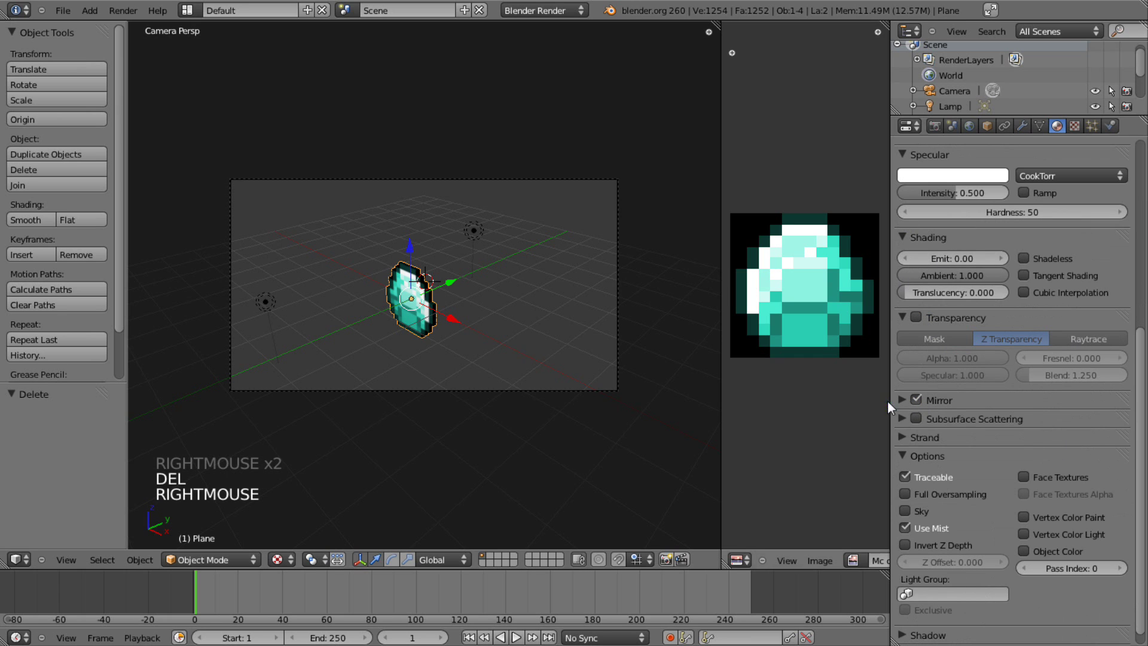
left_click(900, 401)
Add a new cube and move it to the left of the diamond
left_click(89, 10)
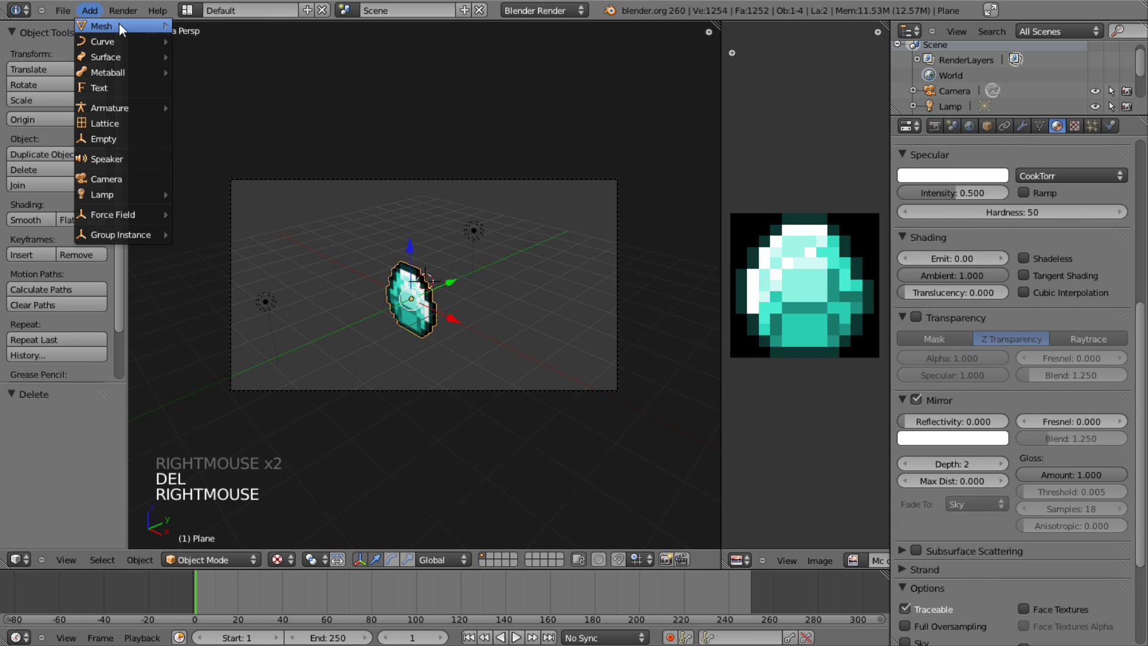
left_click(96, 30)
left_click(191, 43)
left_click_drag(465, 276, 406, 317)
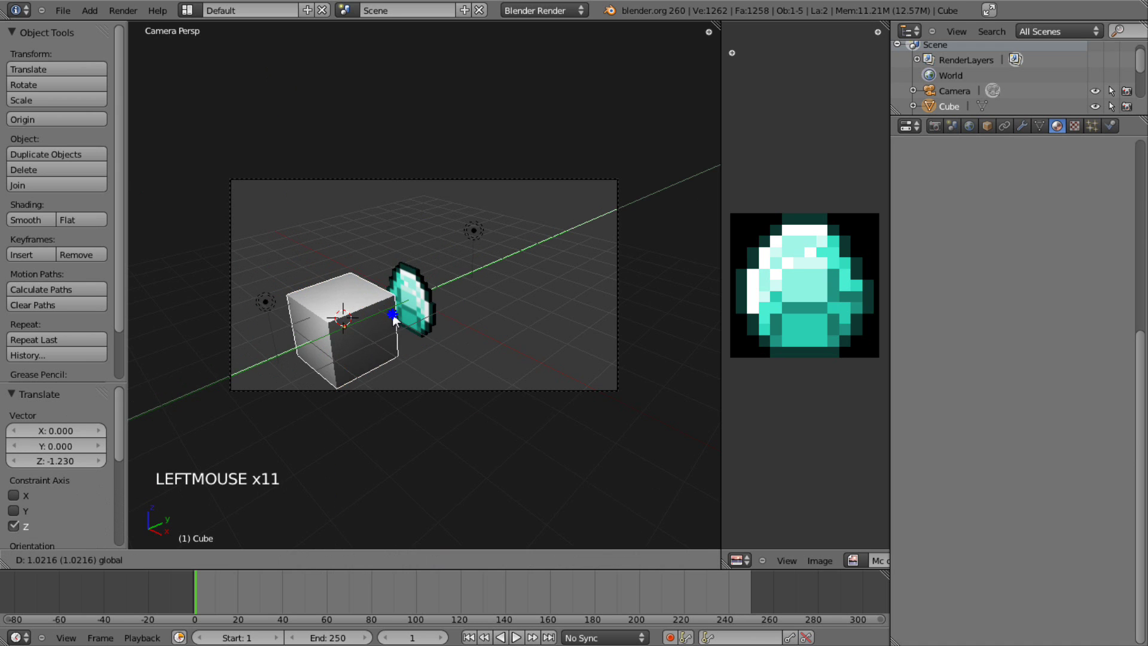
Set the diamond material's mirror reflectivity to 0.662
right_click(429, 286)
scroll(425, 292, "up", 3)
scroll(426, 293, "down", 2)
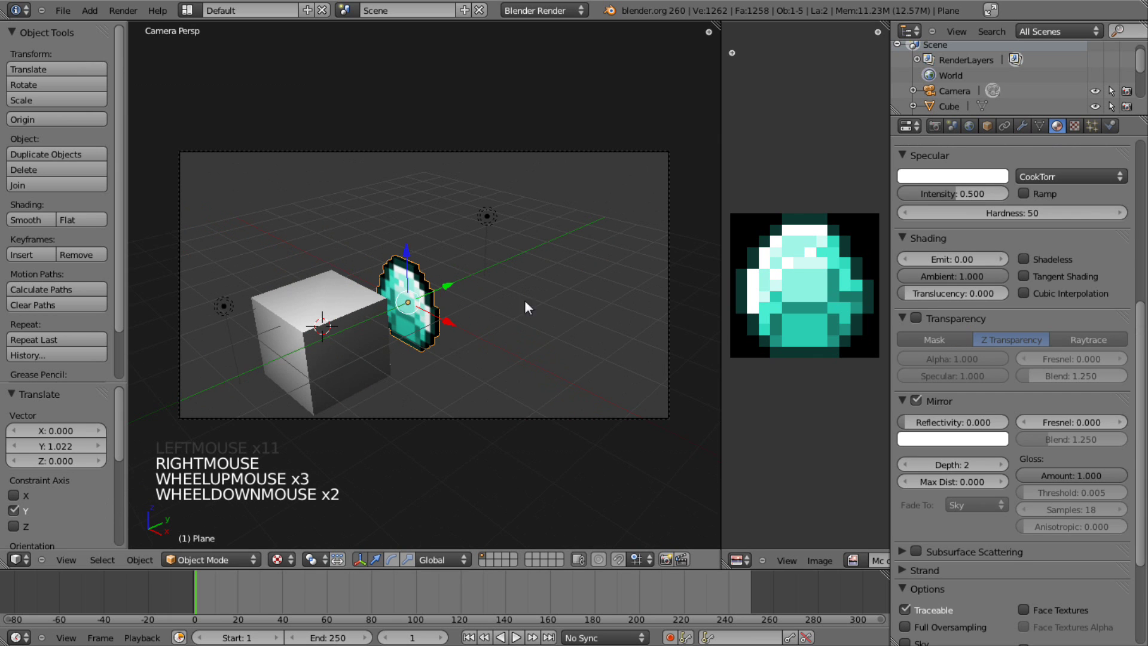
left_click_drag(1006, 429, 987, 431)
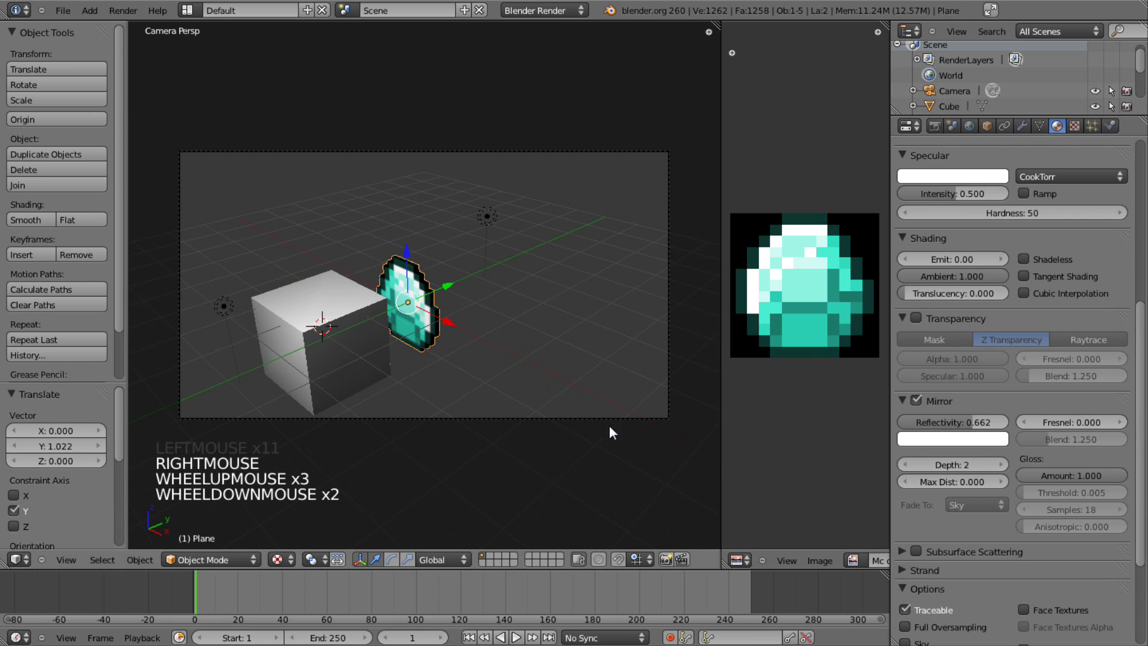
Render the reflective diamond, then move the cube left, mostly out of frame
key("F12")
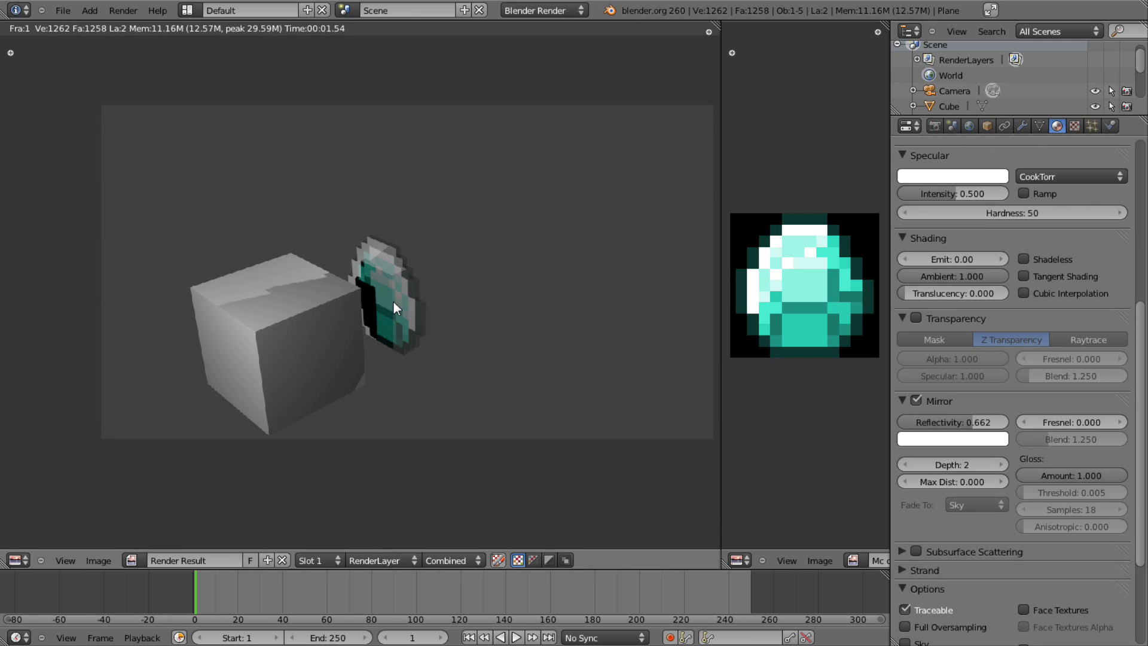
key("Escape")
right_click(311, 353)
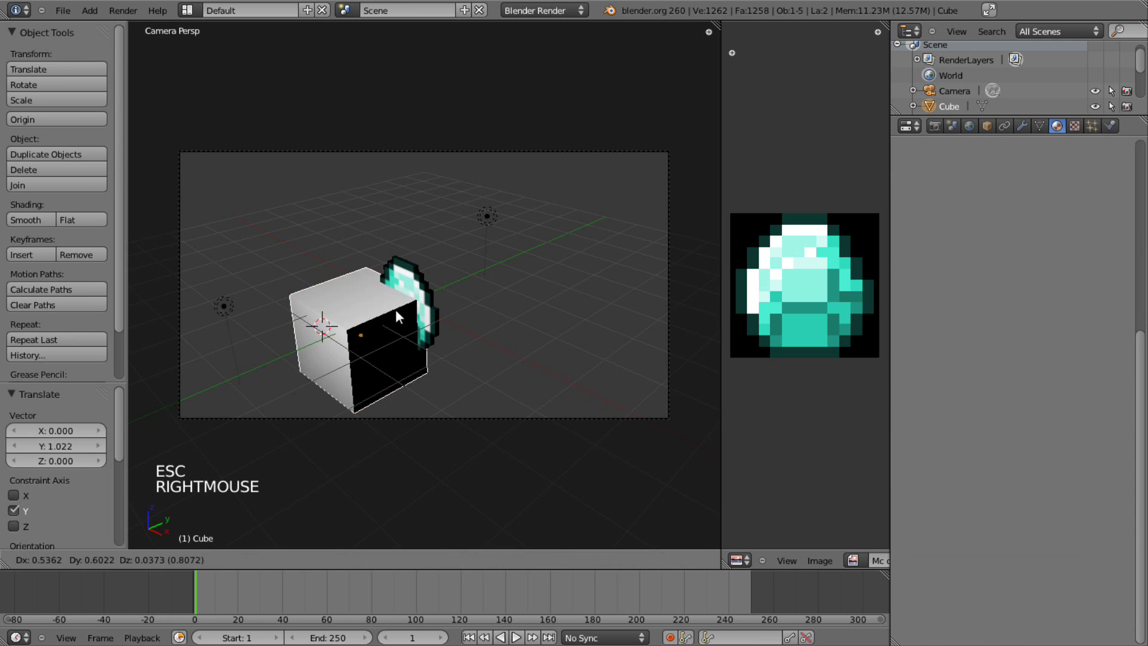
left_click_drag(279, 347, 180, 394)
Render the scene again, then delete the cube
key("F12")
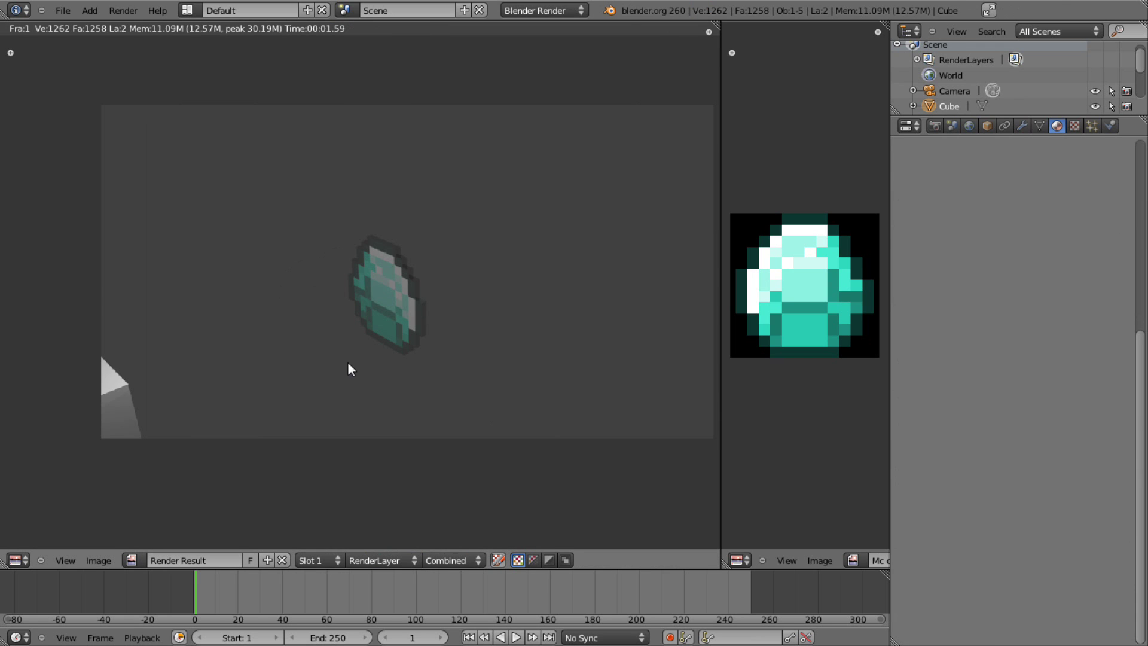
key("Escape")
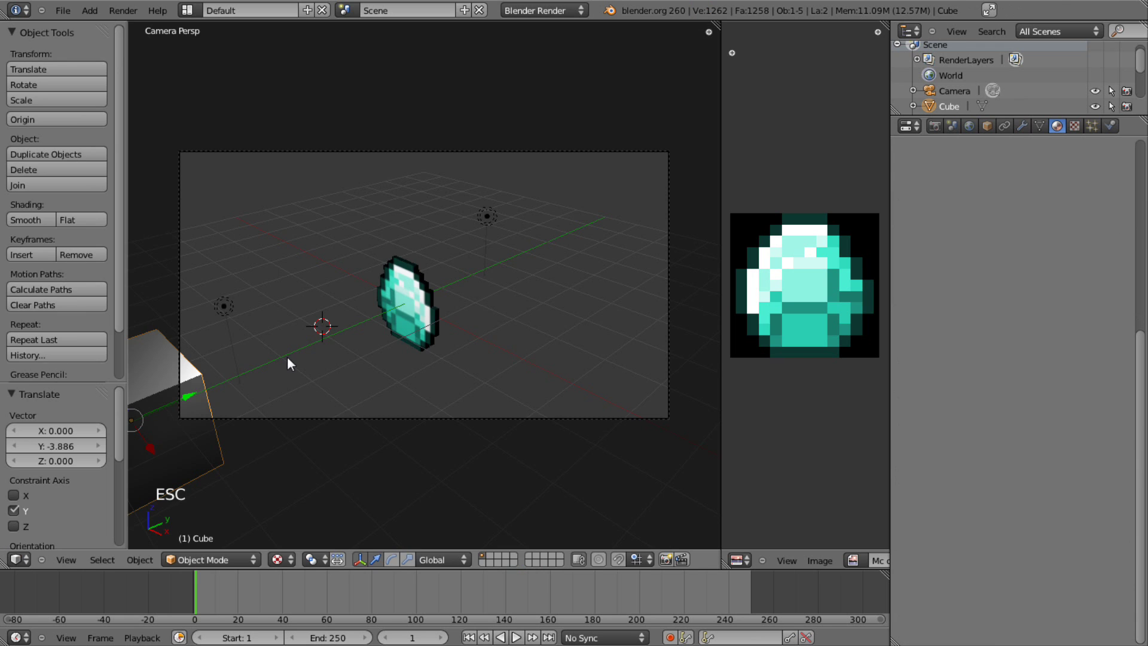
right_click(195, 365)
key("Delete")
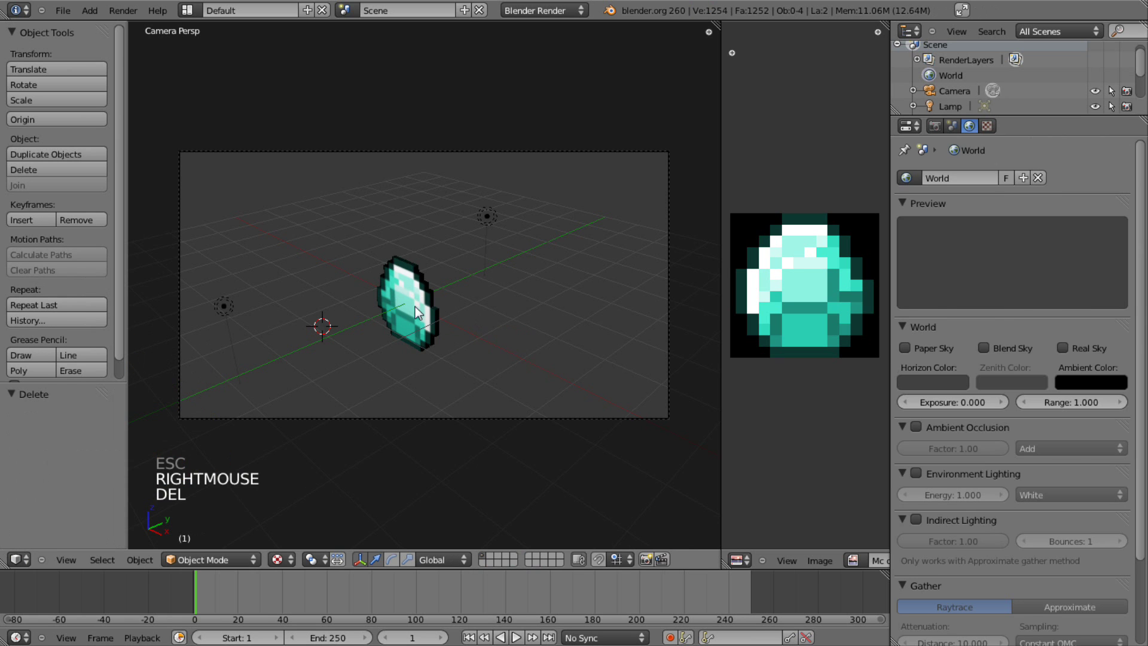
right_click(433, 325)
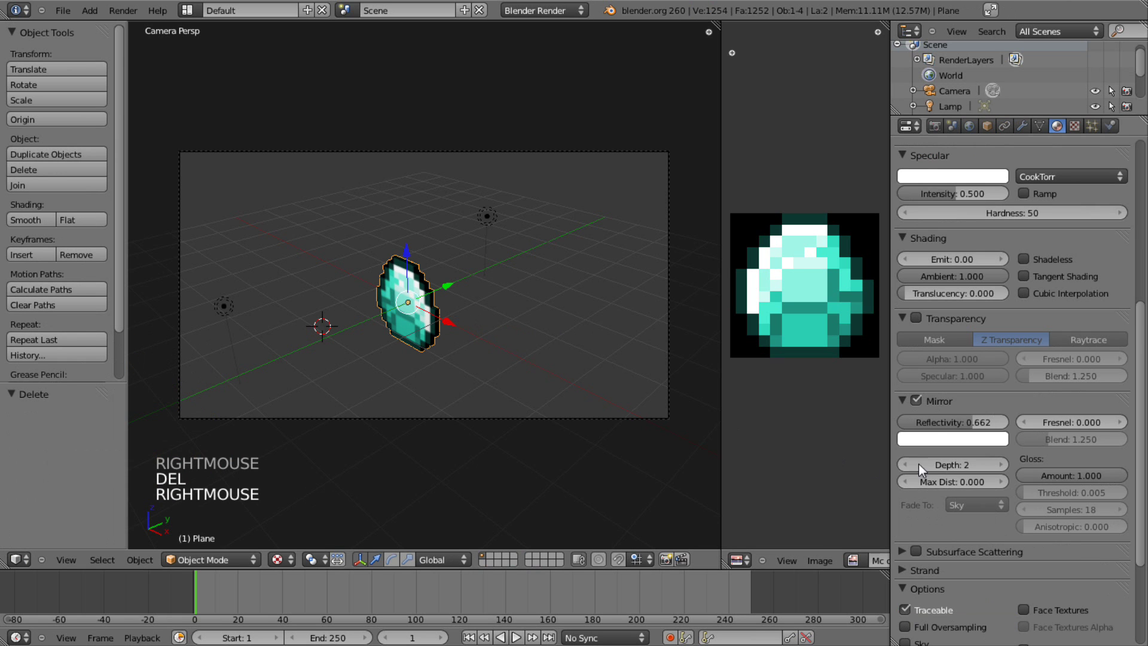
left_click(1075, 126)
scroll(492, 375, "up", 5)
scroll(529, 347, "down", 11)
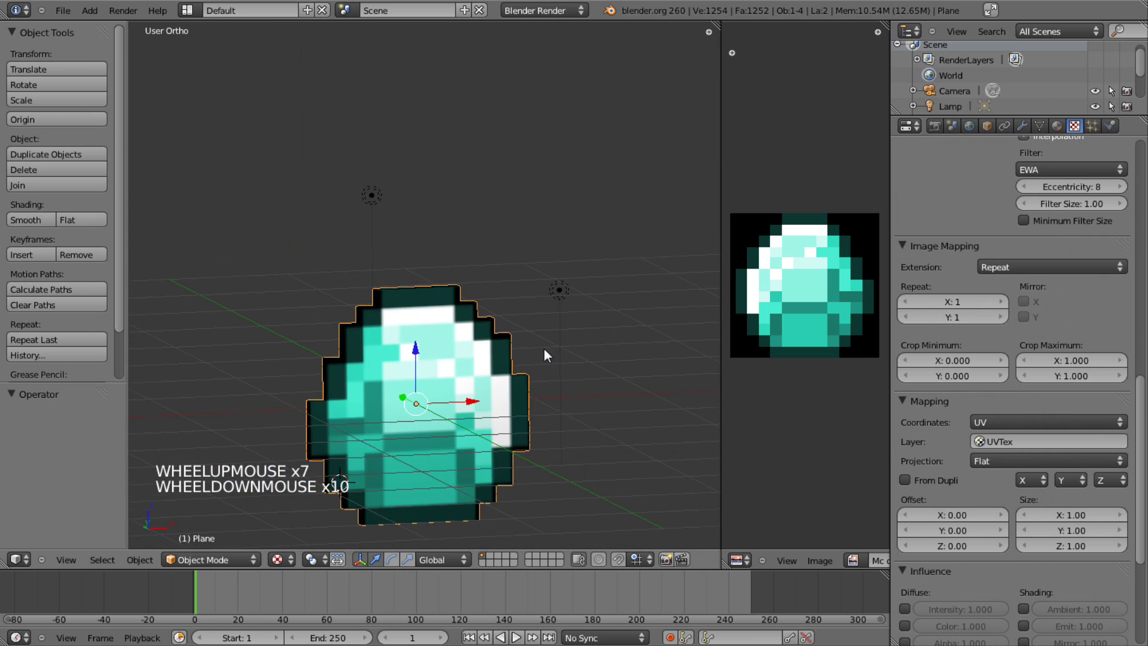
middle_click_drag(543, 346, 454, 400)
scroll(618, 396, "down", 2)
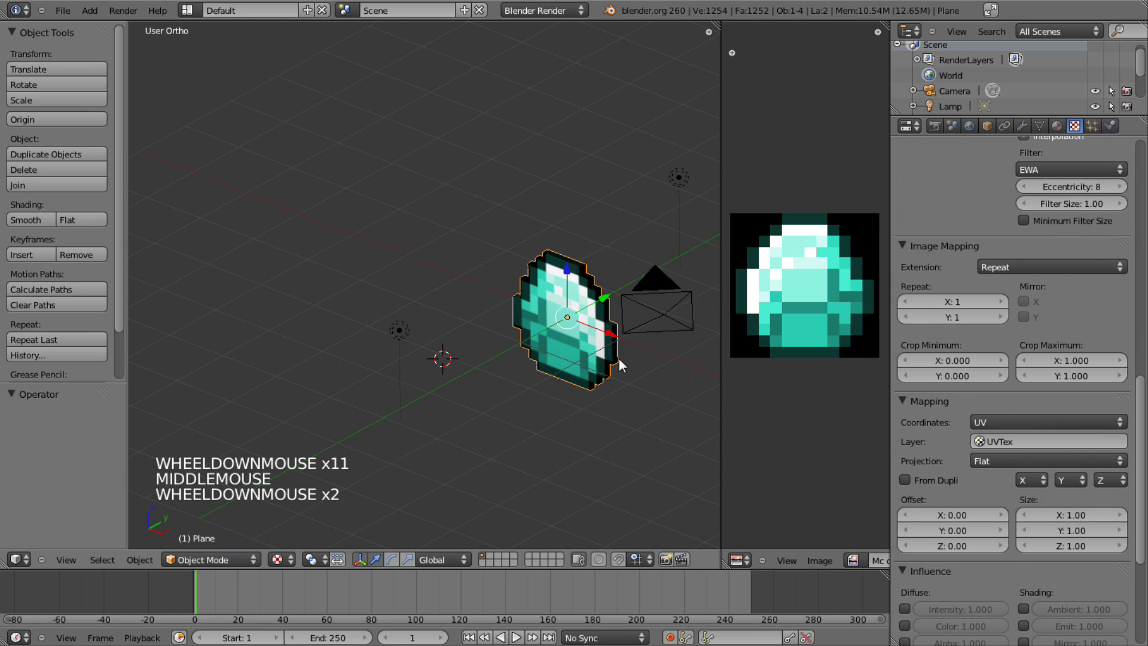
middle_click_drag(619, 358, 569, 356, "shift")
scroll(568, 356, "up", 4)
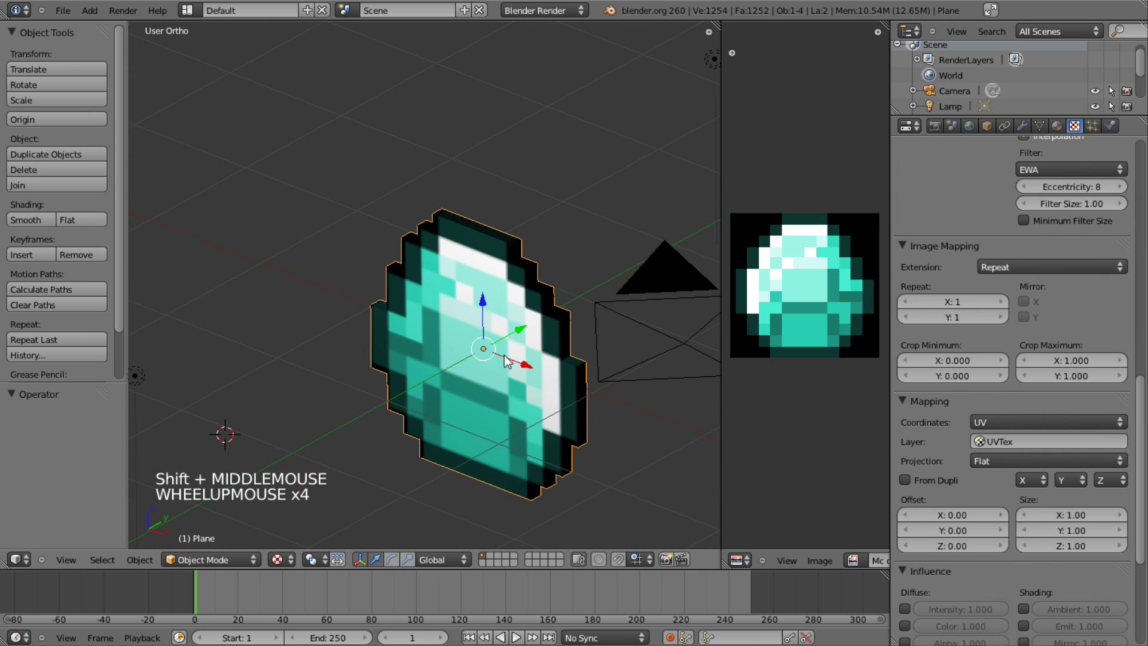
left_click(1057, 126)
scroll(501, 389, "up", 5)
middle_click_drag(501, 389, 446, 335)
scroll(443, 367, "down", 8)
key("Tab")
key("Tab")
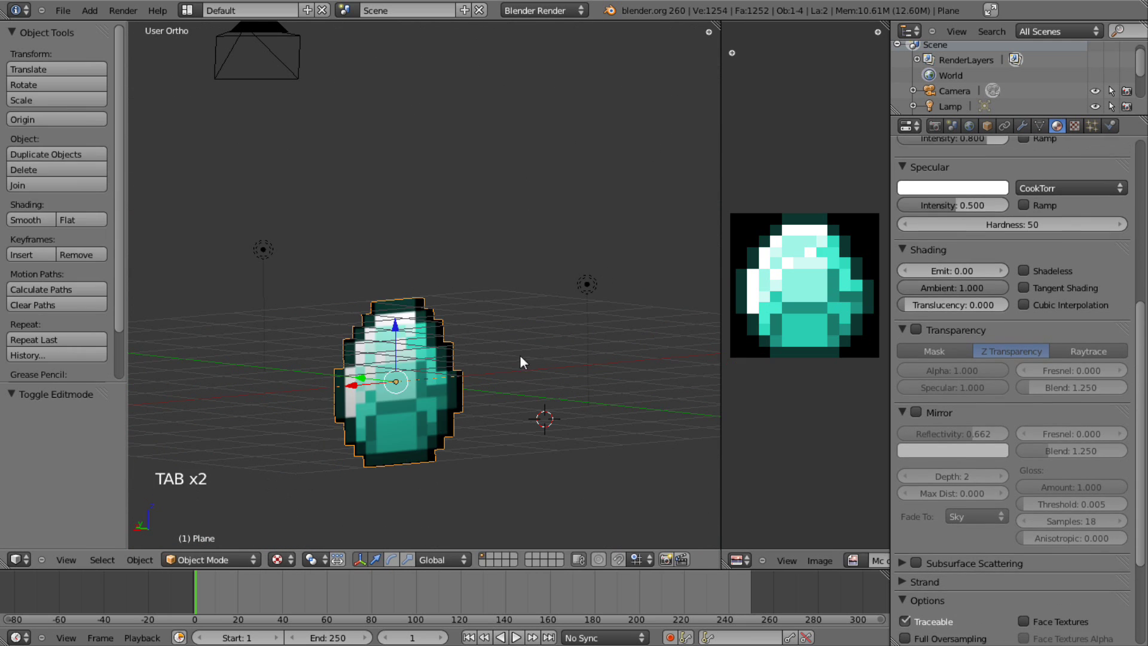
middle_click_drag(518, 354, 388, 311)
scroll(282, 363, "up", 3)
middle_click_drag(389, 310, 425, 396)
scroll(425, 396, "down", 4)
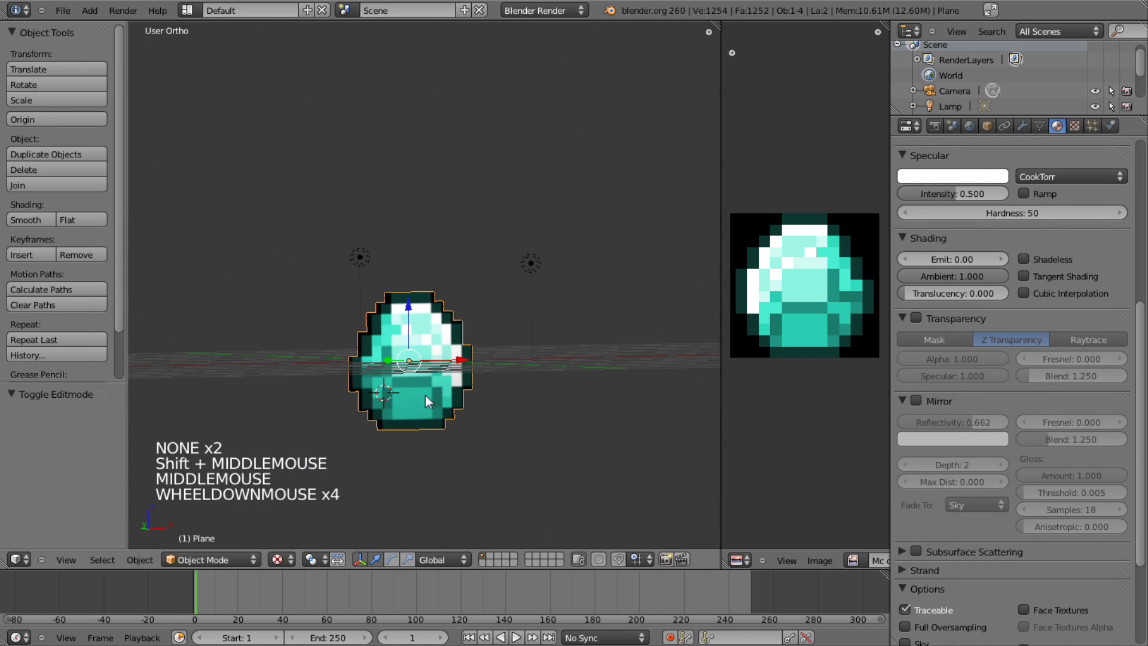